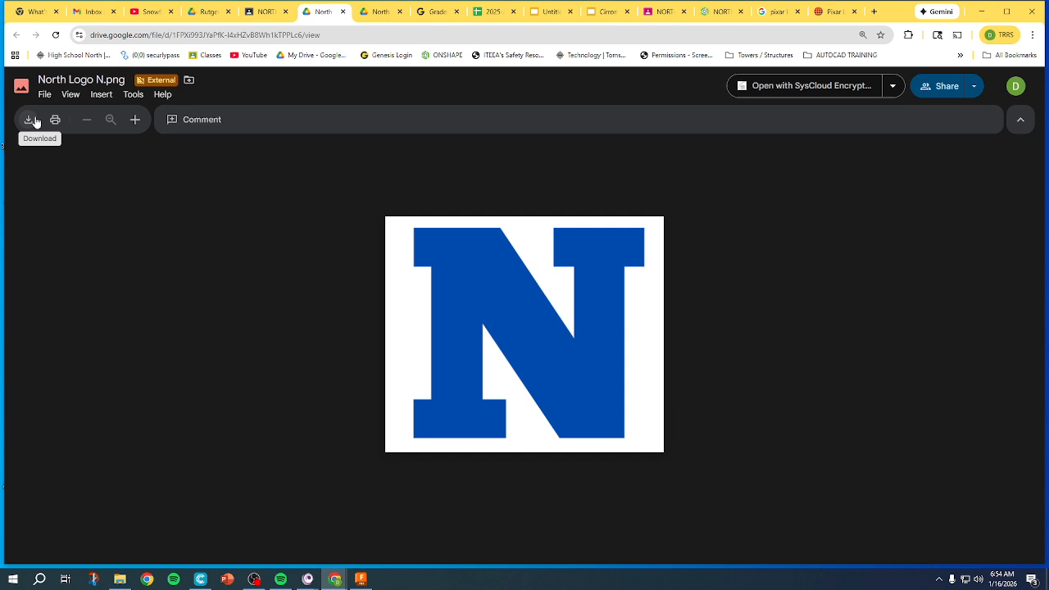
Switch to the NORTH LOGO document in Onshape, create a new Part Studio and rename it North Logo.
{"action": "left_click", "coordinate": [706, 13]}
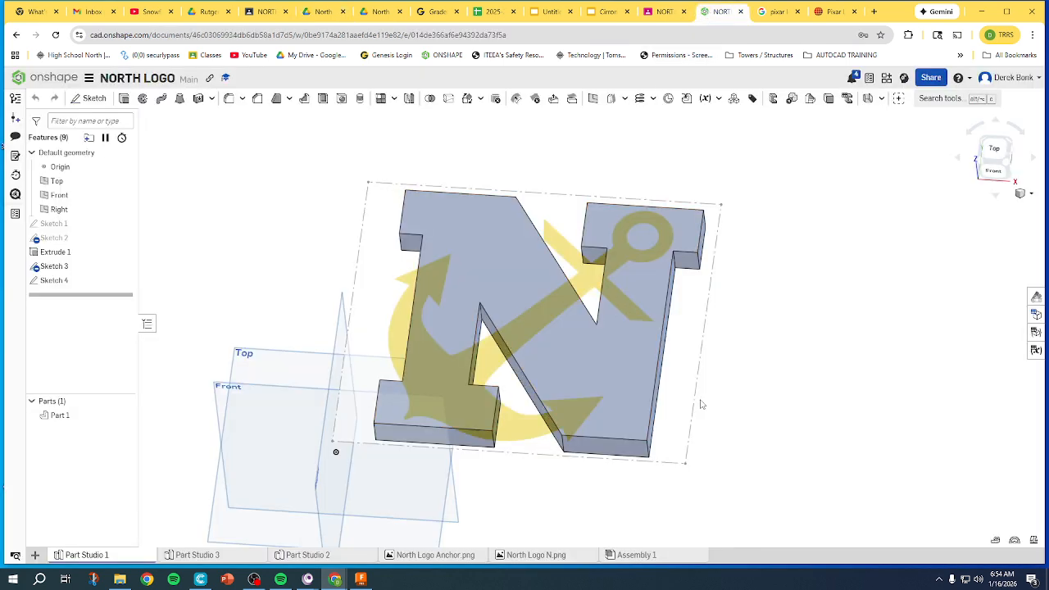
{"action": "left_click", "coordinate": [34, 557]}
{"action": "left_click", "coordinate": [78, 463]}
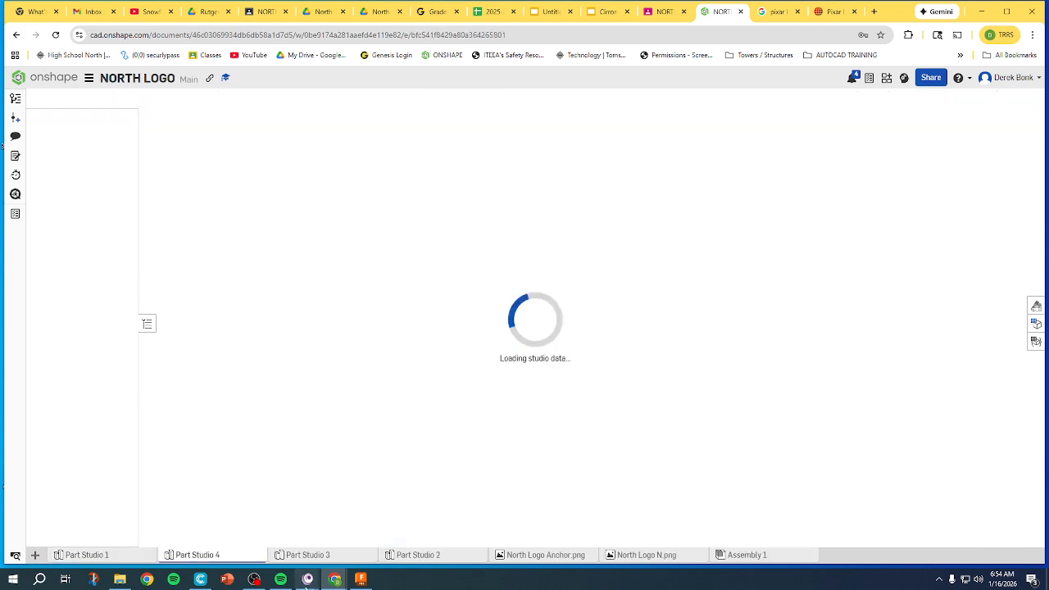
{"action": "right_click", "coordinate": [245, 557]}
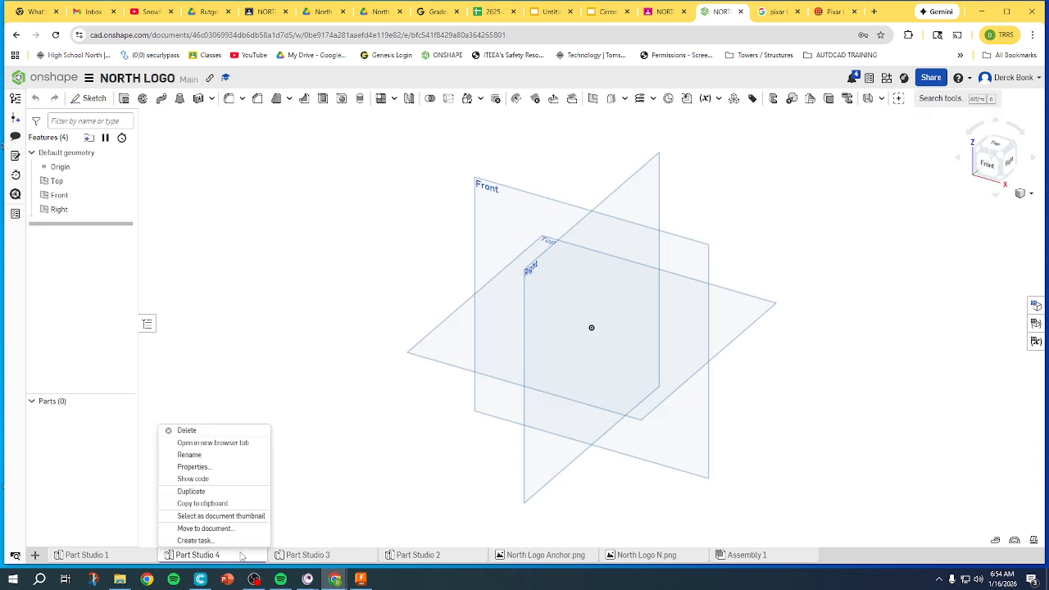
{"action": "left_click", "coordinate": [232, 456]}
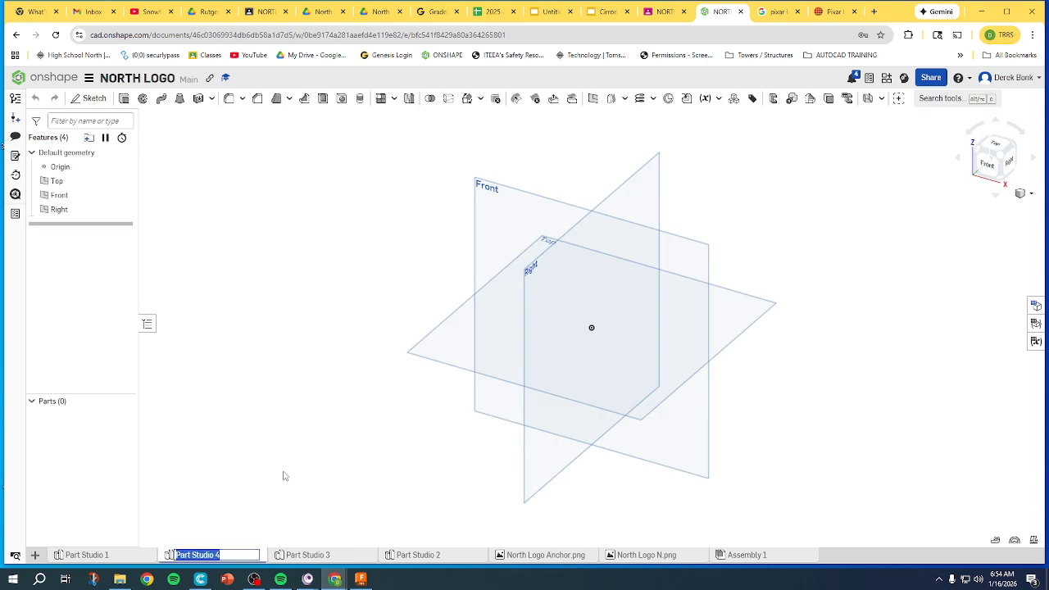
{"action": "type", "text": "North Logo"}
{"action": "key", "text": "Return"}
Start a sketch on the Top plane and insert the image North Logo N.png with one corner at the origin.
{"action": "left_click", "coordinate": [443, 351]}
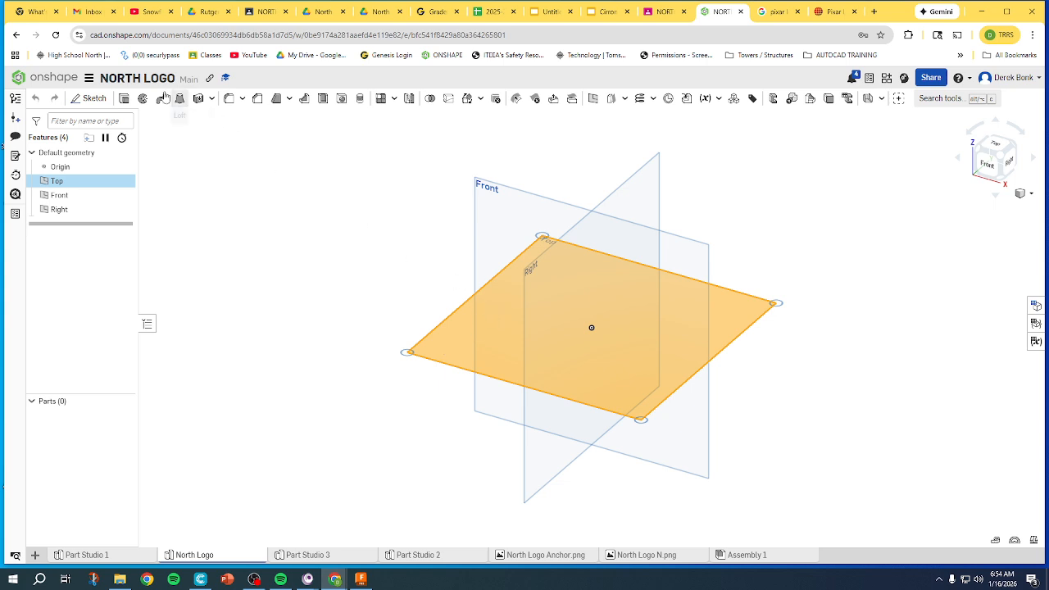
{"action": "left_click", "coordinate": [88, 97]}
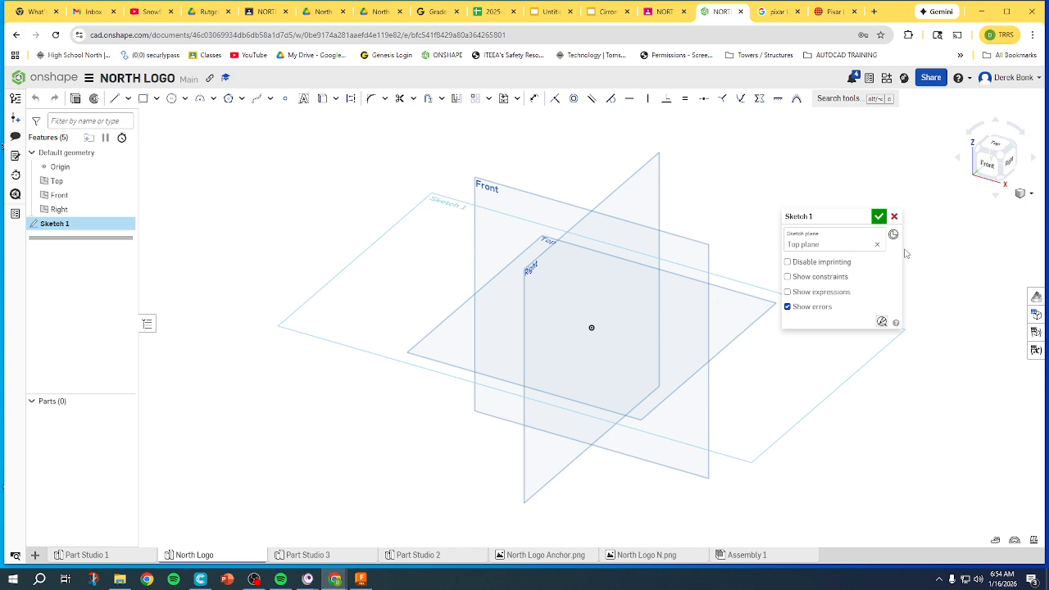
{"action": "left_click", "coordinate": [516, 99]}
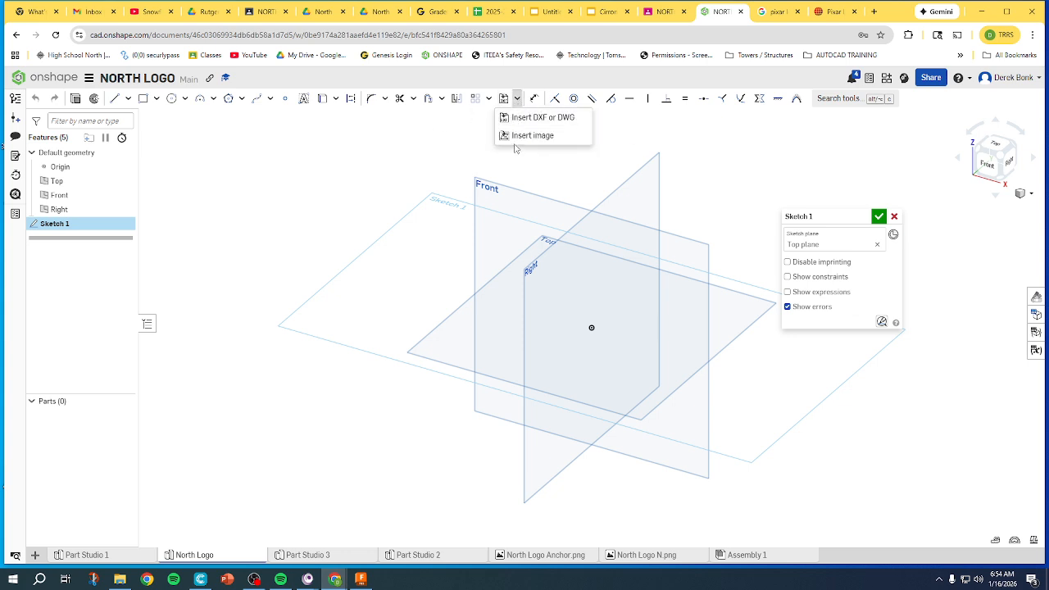
{"action": "left_click", "coordinate": [514, 136]}
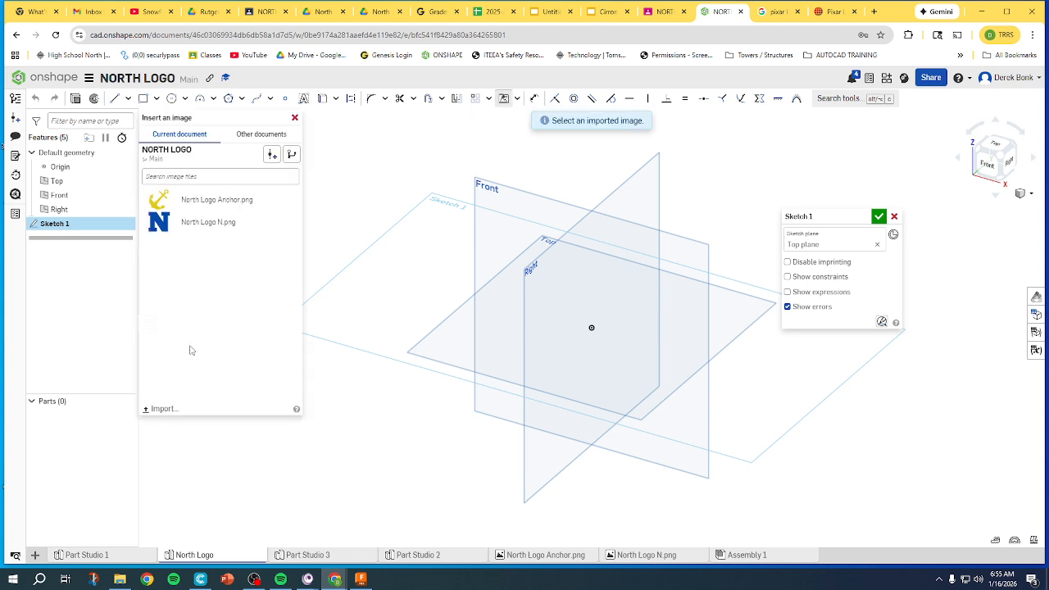
{"action": "left_click", "coordinate": [168, 409]}
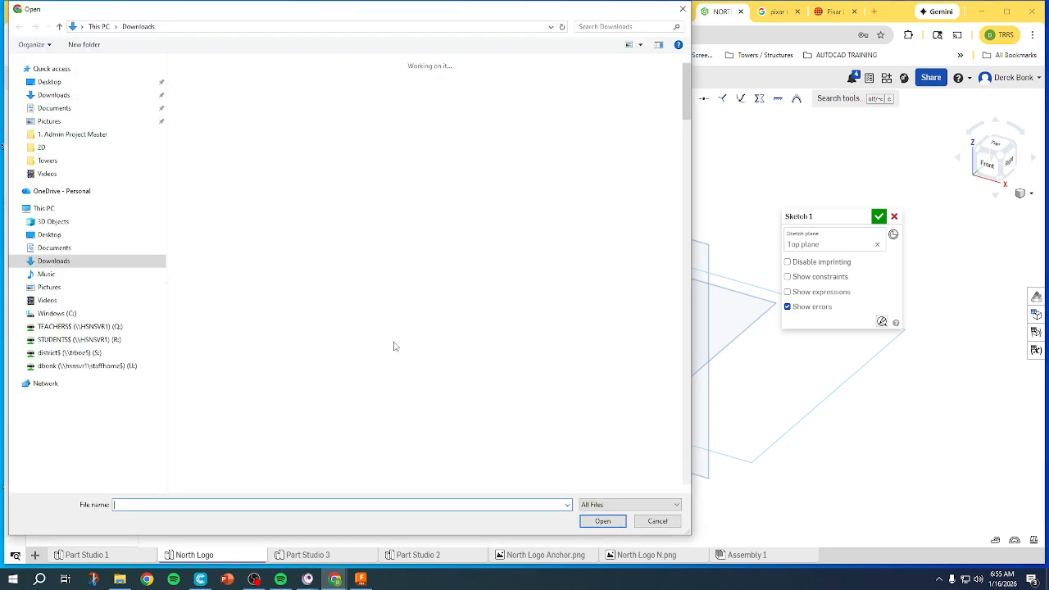
{"action": "left_click", "coordinate": [683, 9]}
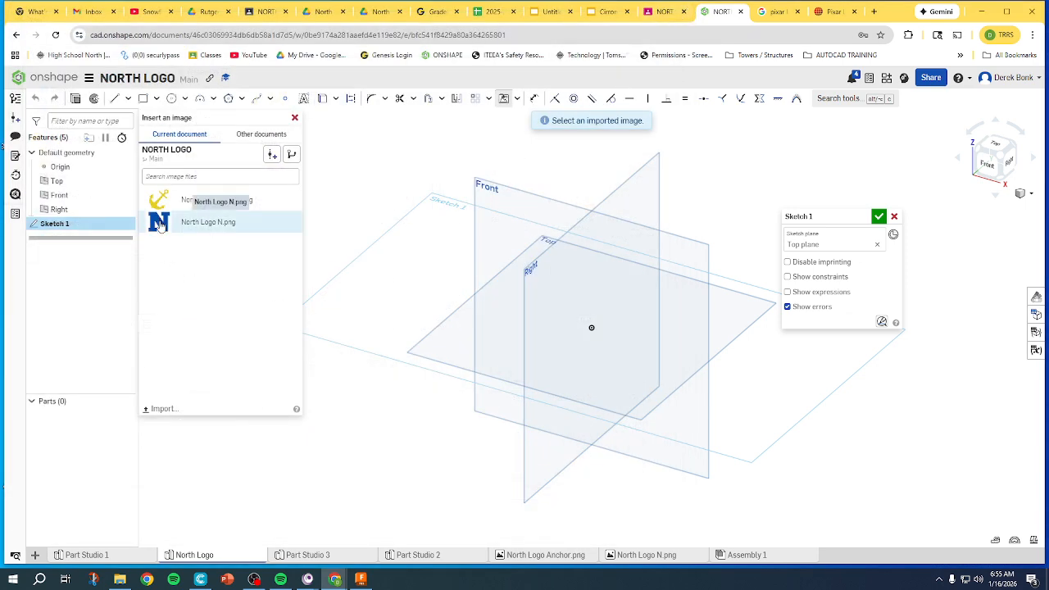
{"action": "left_click", "coordinate": [160, 223]}
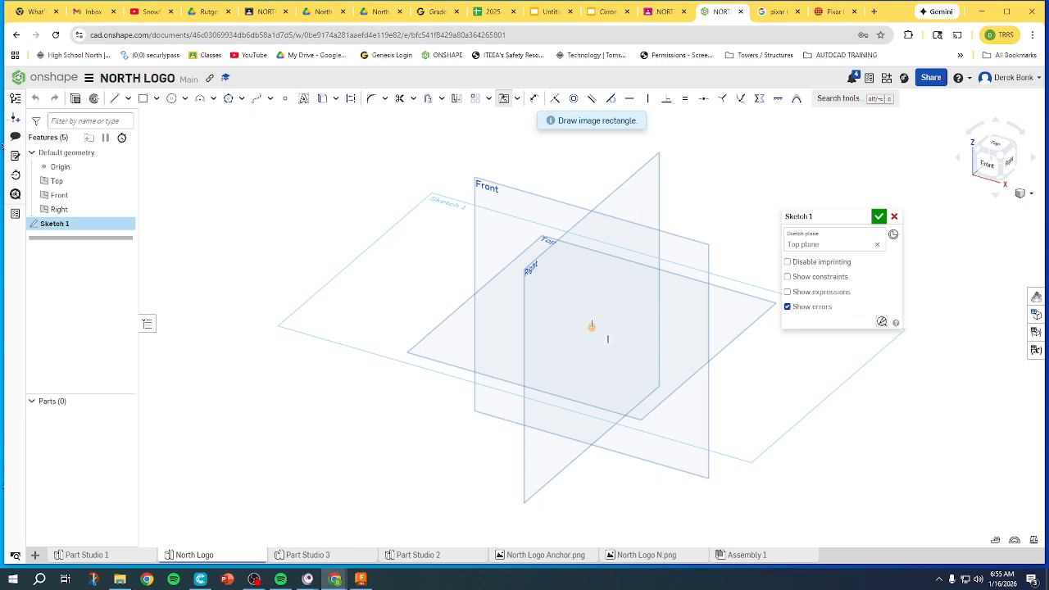
{"action": "left_click", "coordinate": [591, 327]}
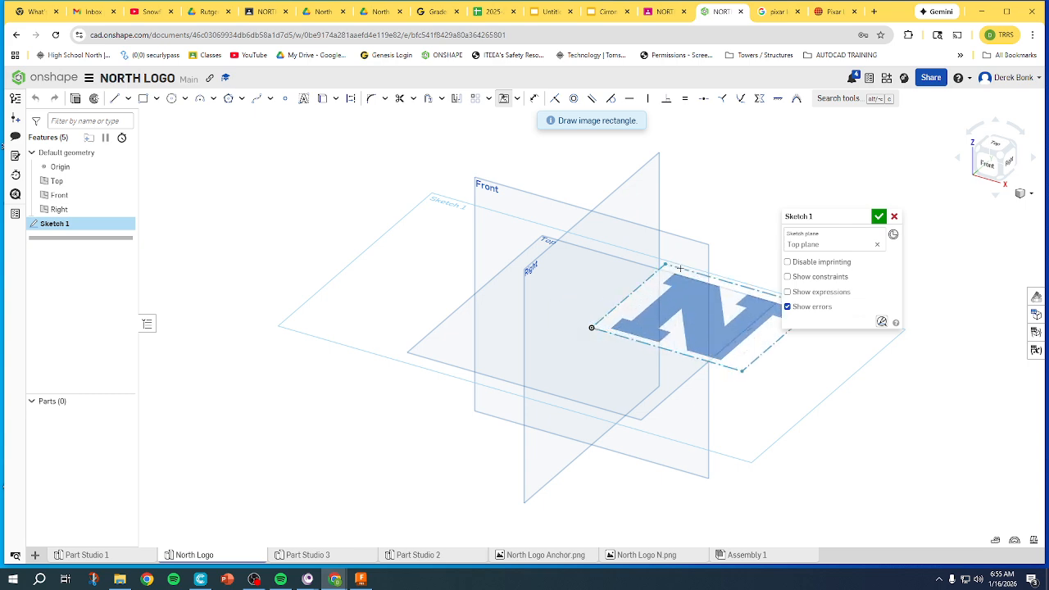
{"action": "left_click", "coordinate": [761, 232]}
Dimension the image frame's short side opposite the origin to 200 mm and finish the sketch.
{"action": "mouse_move", "coordinate": [761, 232]}
{"action": "middle_mouse_down"}
{"action": "mouse_move", "coordinate": [606, 237]}
{"action": "mouse_move", "coordinate": [525, 180]}
{"action": "mouse_move", "coordinate": [480, 179]}
{"action": "mouse_move", "coordinate": [499, 196]}
{"action": "middle_mouse_up"}
{"action": "mouse_move", "coordinate": [552, 157]}
{"action": "right_mouse_down"}
{"action": "mouse_move", "coordinate": [565, 175]}
{"action": "mouse_move", "coordinate": [570, 136]}
{"action": "right_mouse_up"}
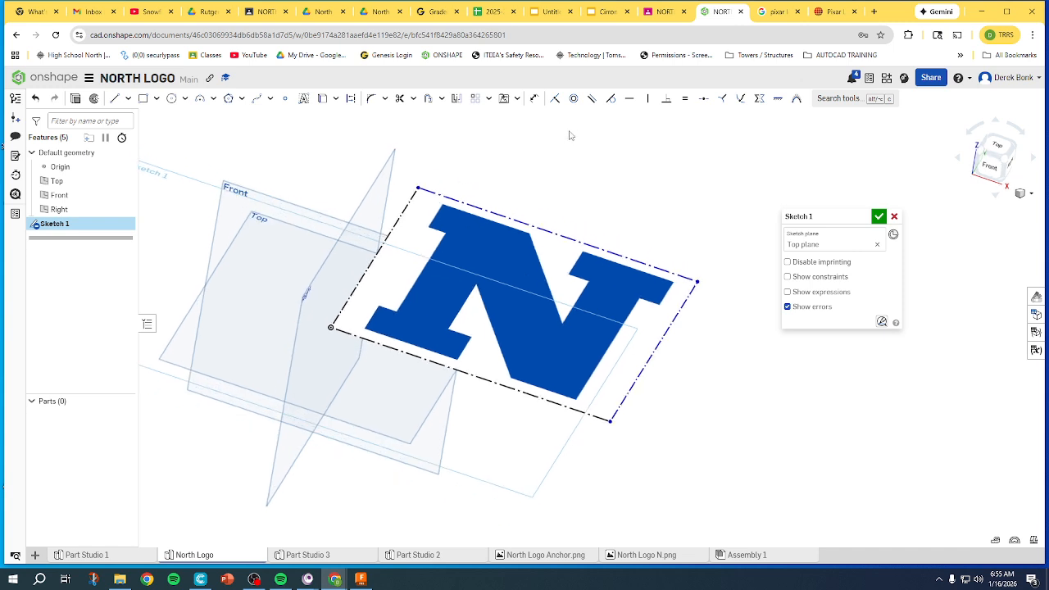
{"action": "left_click", "coordinate": [536, 100]}
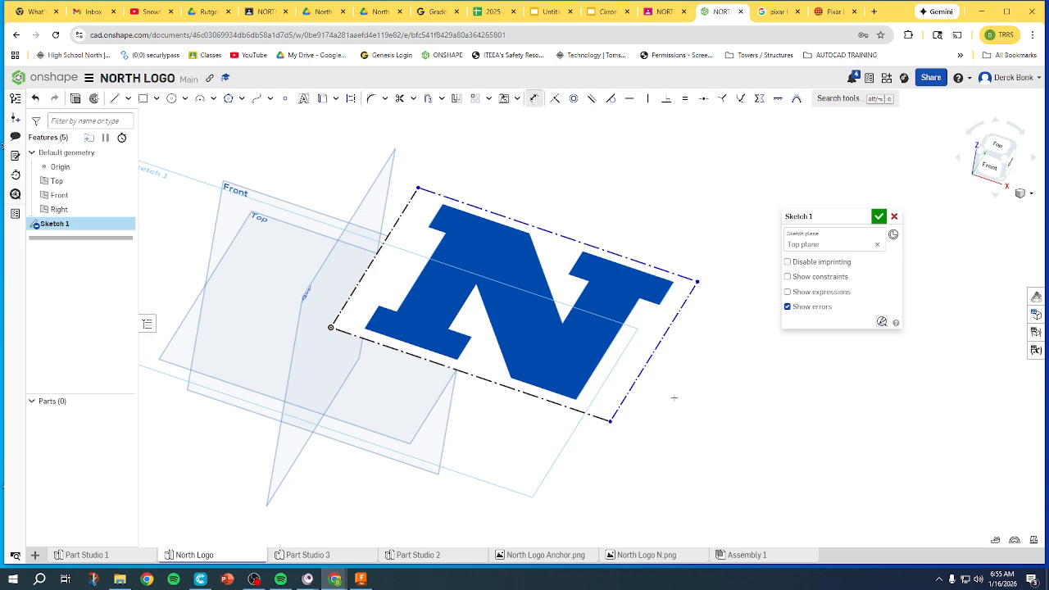
{"action": "left_click", "coordinate": [654, 352]}
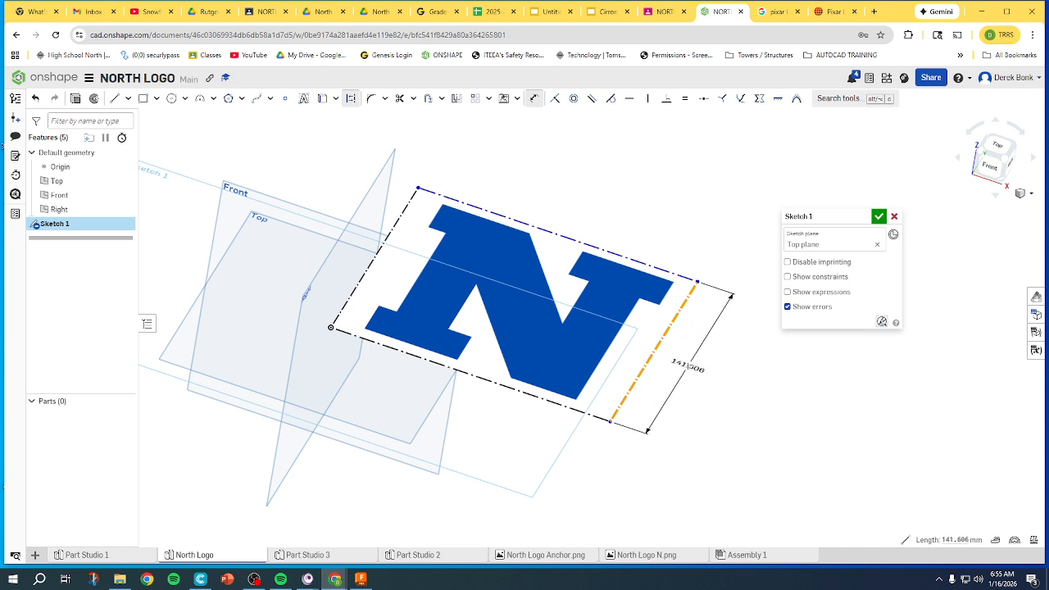
{"action": "left_click", "coordinate": [687, 367]}
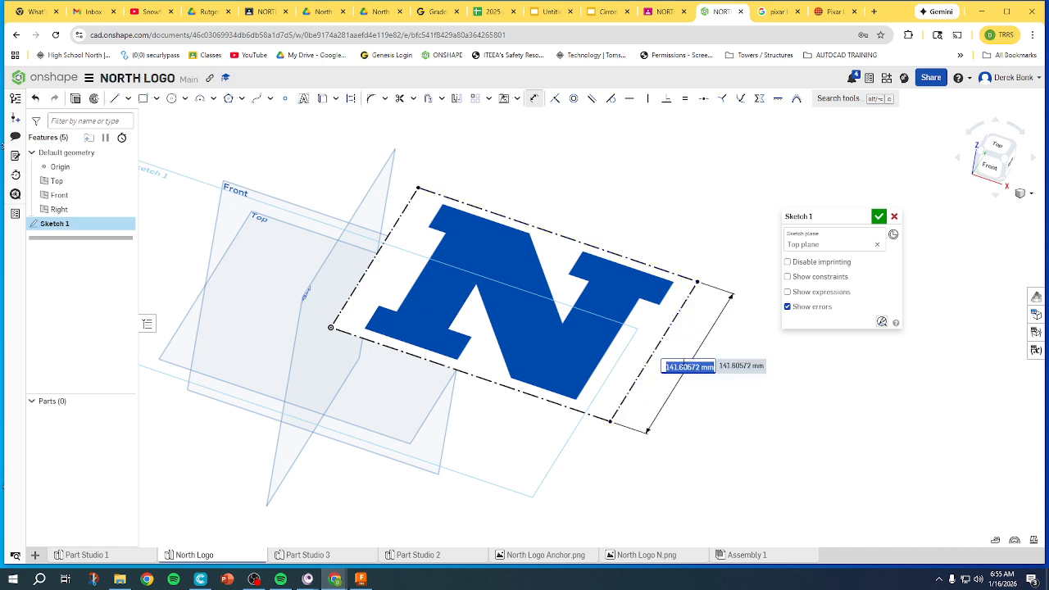
{"action": "type", "text": "200"}
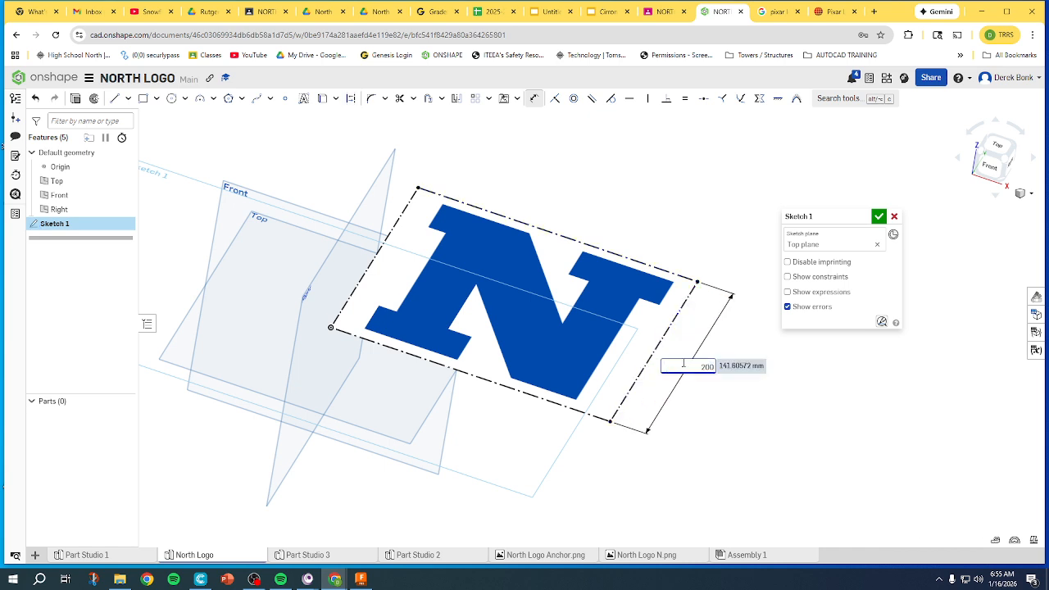
{"action": "key", "text": "Return"}
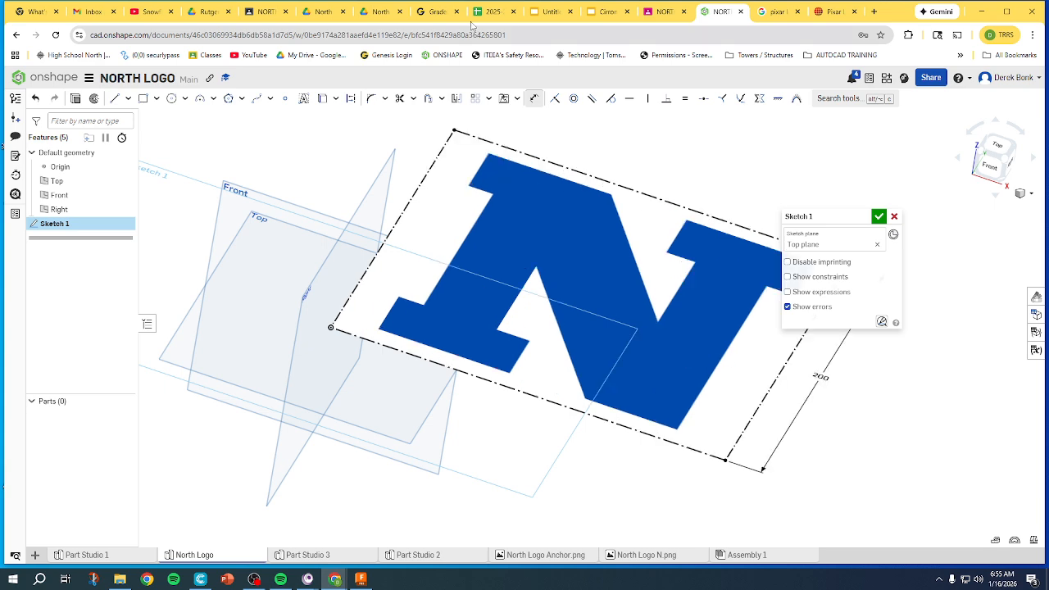
{"action": "middle_click_drag", "start_coordinate": [925, 141], "coordinate": [781, 141]}
{"action": "left_click", "coordinate": [878, 215]}
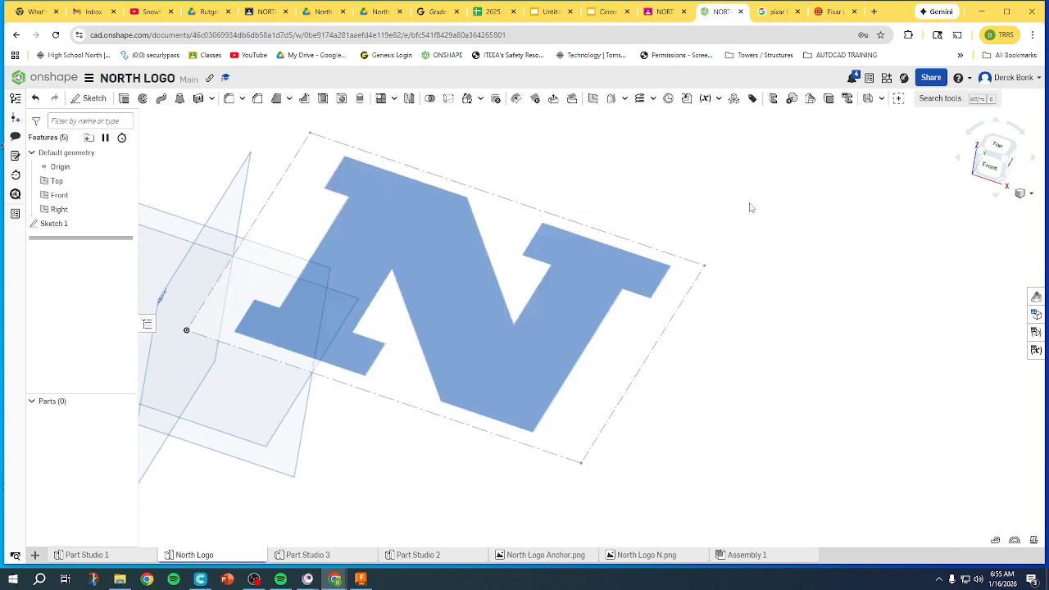
Start a second sketch on the Top plane and face it straight on in the Top view.
{"action": "left_click", "coordinate": [107, 98]}
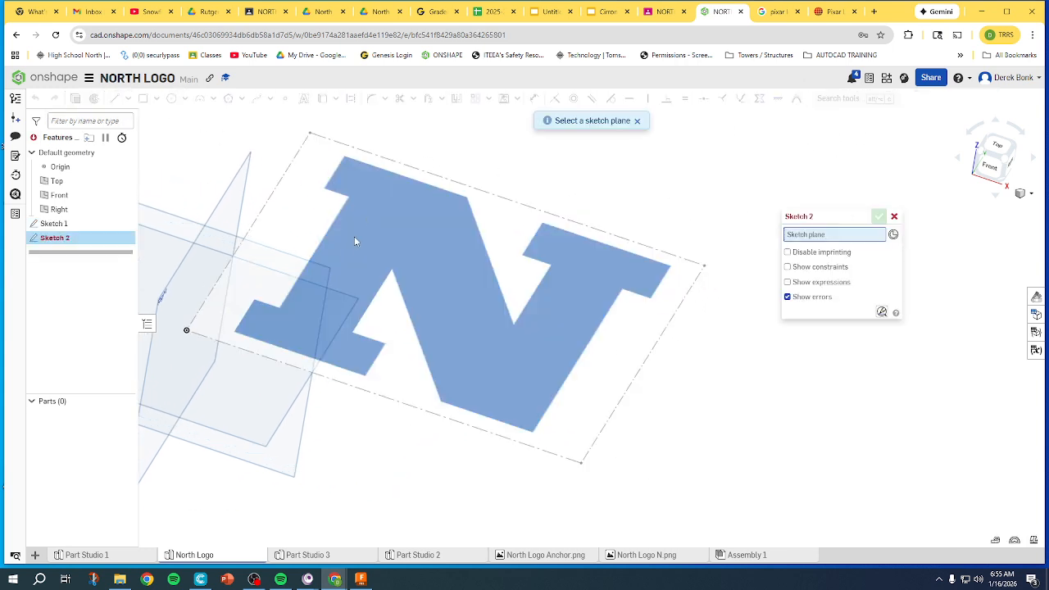
{"action": "left_click", "coordinate": [338, 317]}
{"action": "middle_click_drag", "start_coordinate": [391, 288], "coordinate": [530, 290]}
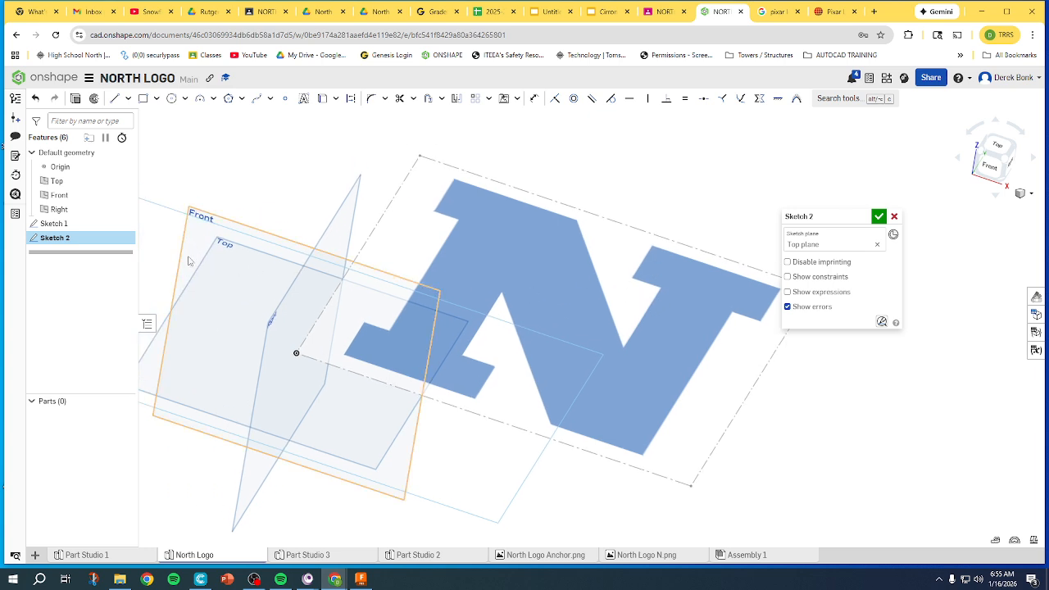
{"action": "left_click", "coordinate": [124, 223]}
{"action": "left_click", "coordinate": [124, 224]}
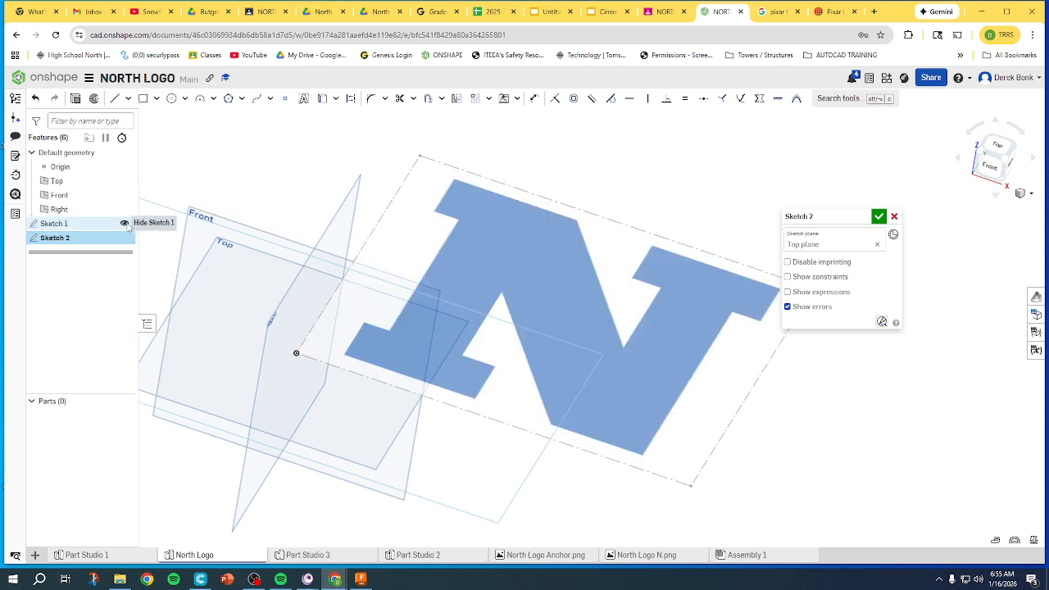
{"action": "left_click", "coordinate": [995, 148]}
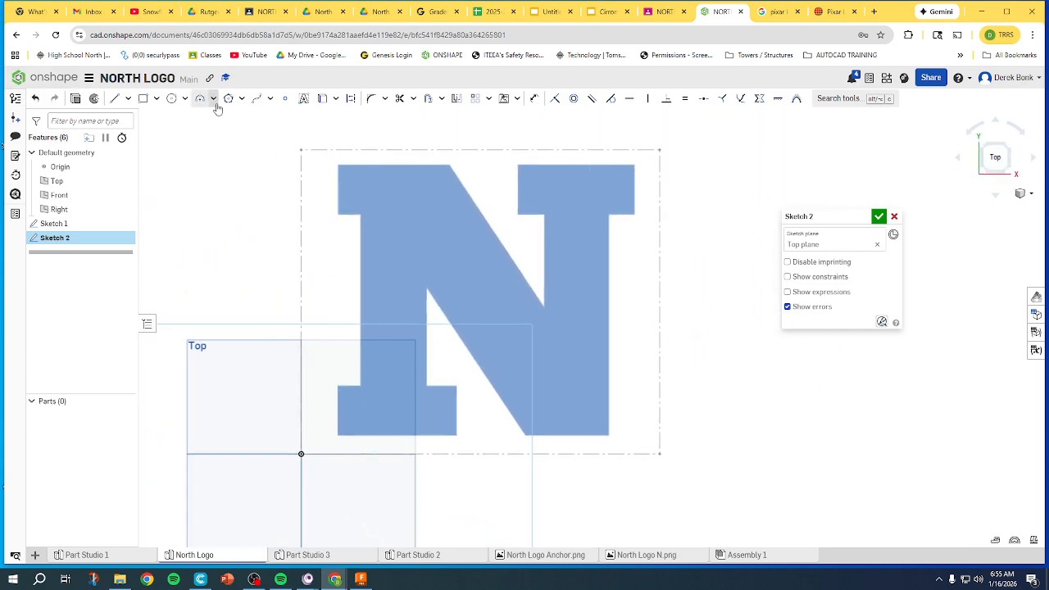
Trace the N's upper-left top edge, about 74 mm, and its upper diagonal, about 112 mm, down to the inner notch with lines.
{"action": "left_click", "coordinate": [115, 98]}
{"action": "scroll", "coordinate": [442, 235], "scroll_direction": "up", "scroll_amount": 4}
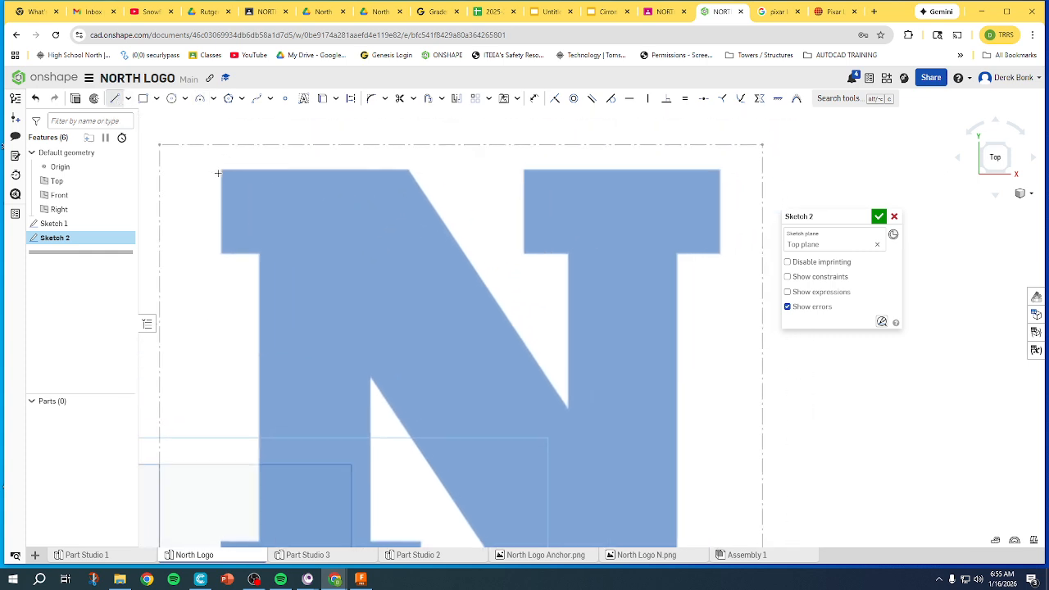
{"action": "left_click", "coordinate": [221, 170]}
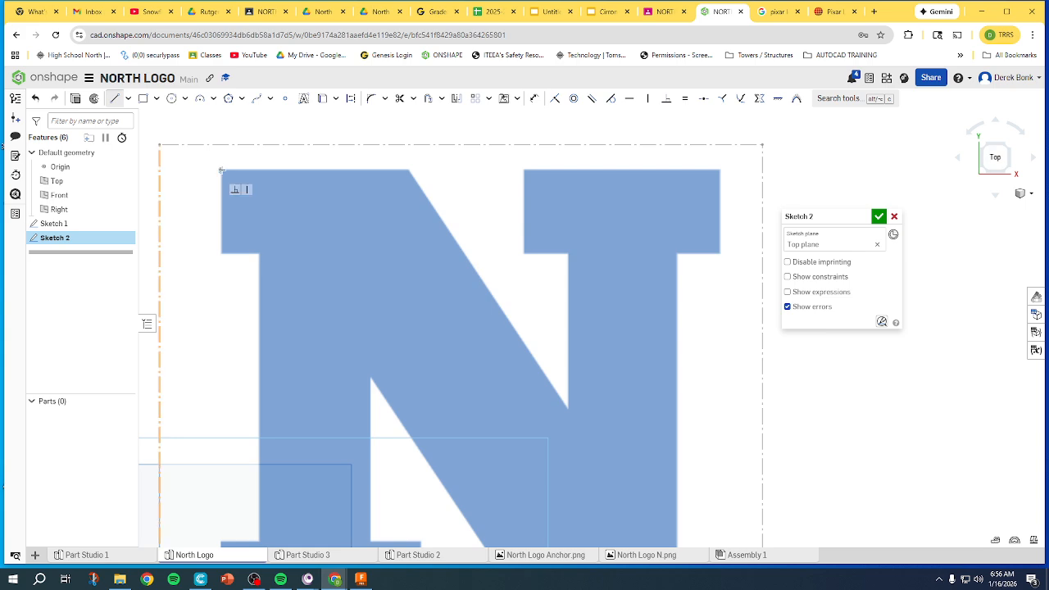
{"action": "left_click", "coordinate": [411, 170]}
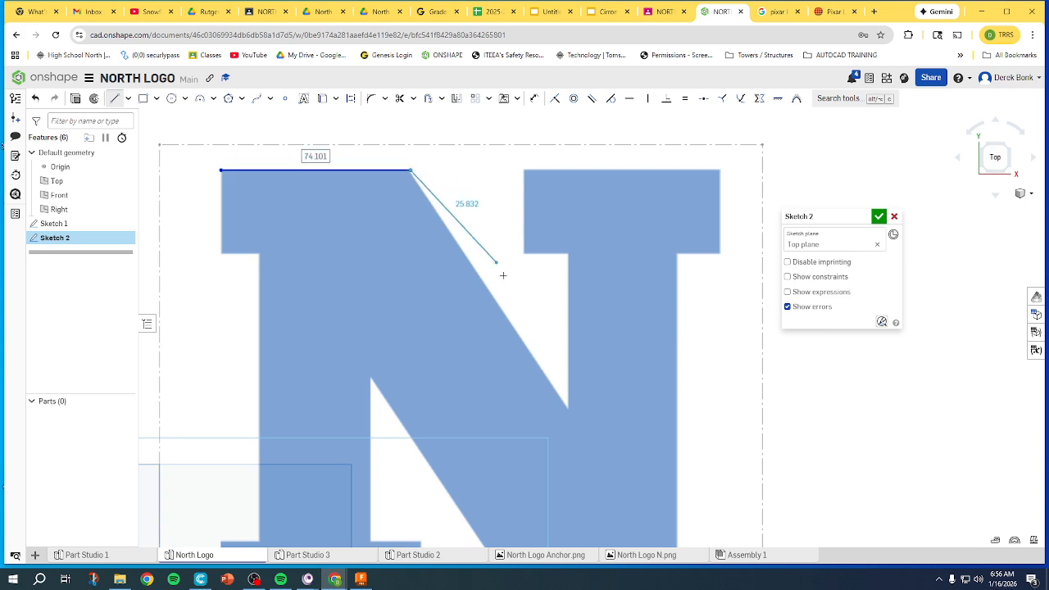
{"action": "left_click", "coordinate": [568, 409]}
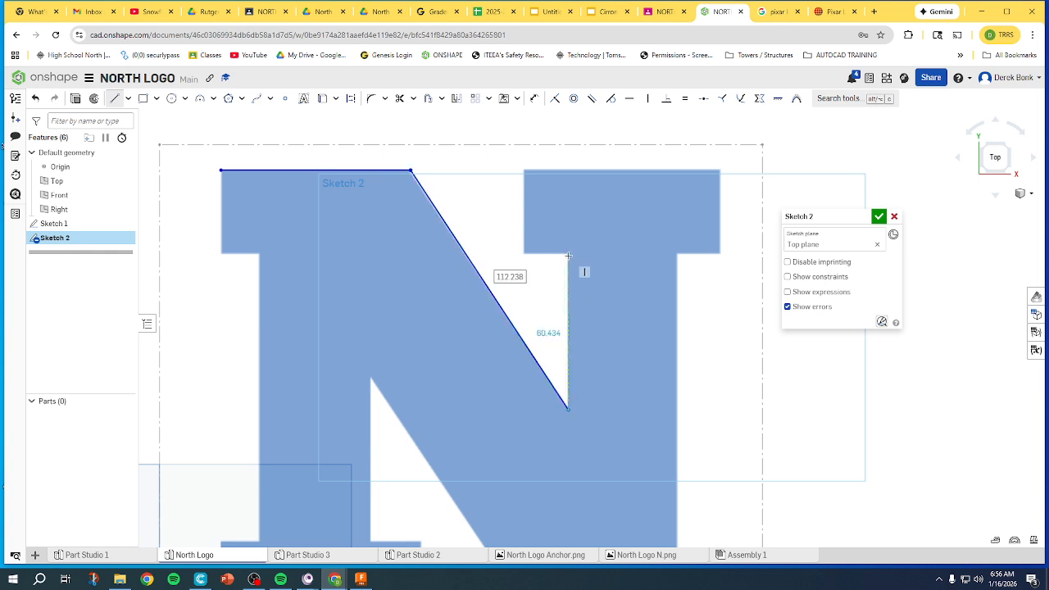
Trace up the notch's vertical edge, about 60 mm, and around the upper-right serif, about 77 mm wide and 33 mm tall, to the N's right stem.
{"action": "left_click", "coordinate": [568, 255]}
{"action": "left_click", "coordinate": [524, 255]}
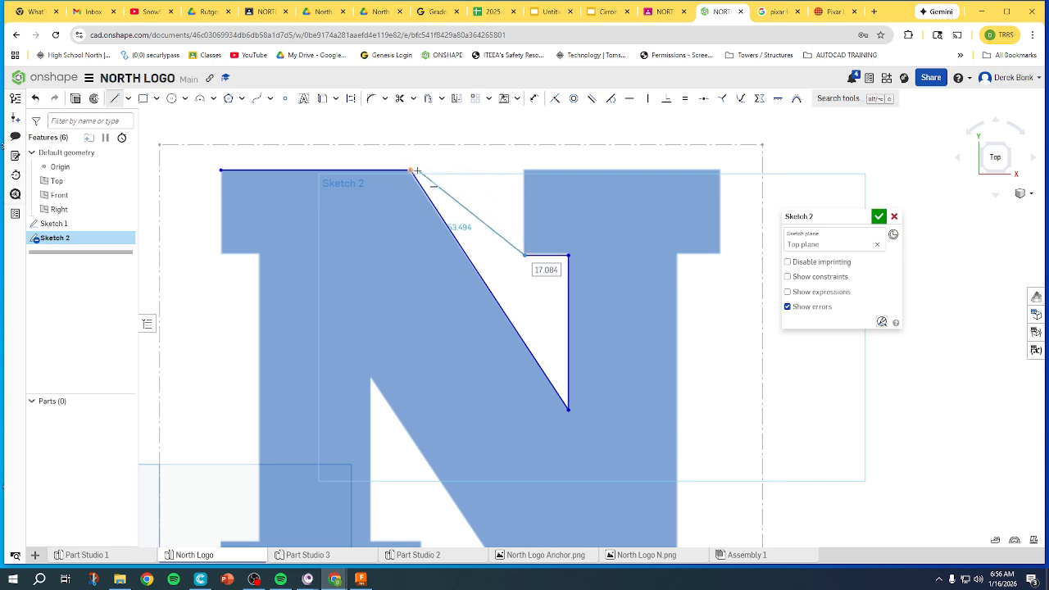
{"action": "left_click", "coordinate": [525, 170]}
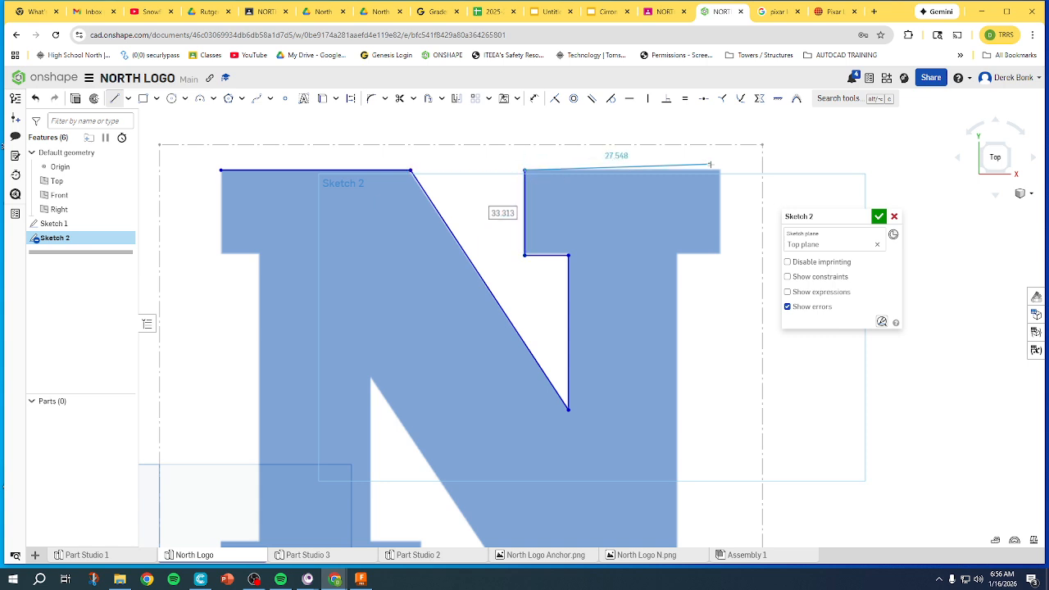
{"action": "left_click", "coordinate": [721, 171]}
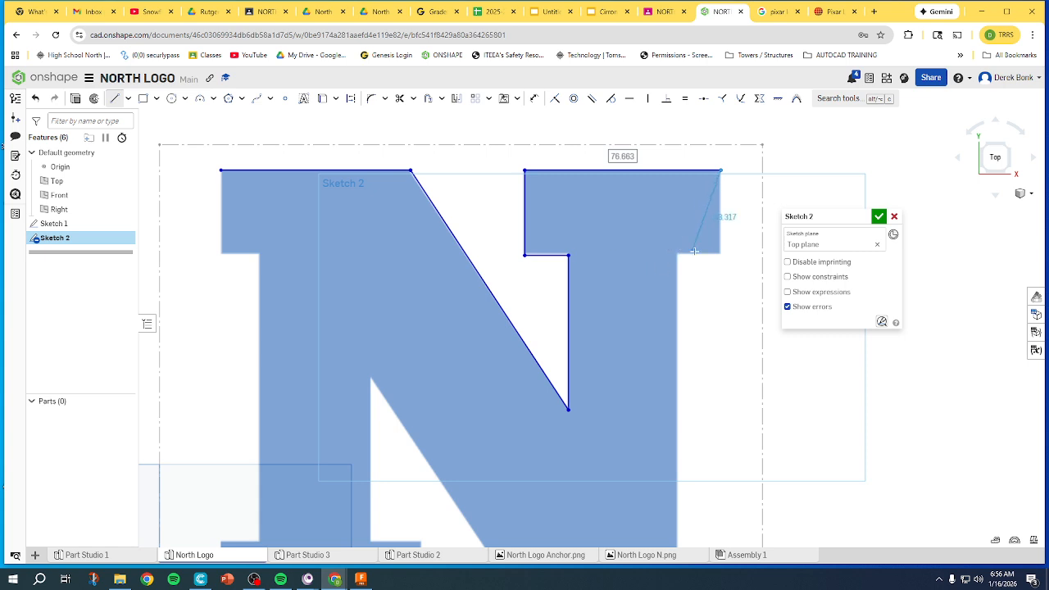
{"action": "left_click", "coordinate": [722, 254]}
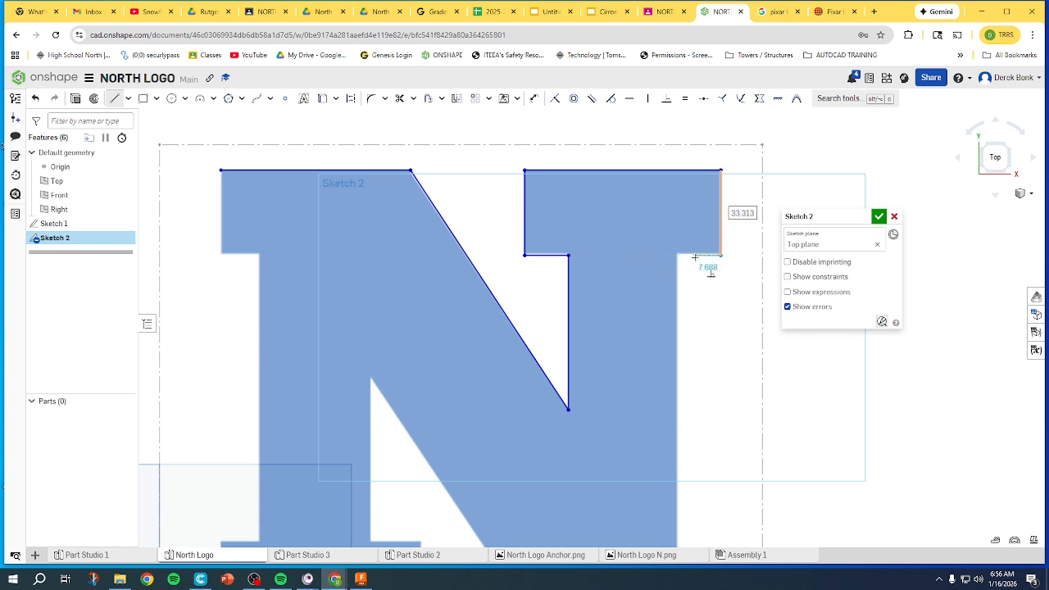
{"action": "left_click", "coordinate": [679, 254]}
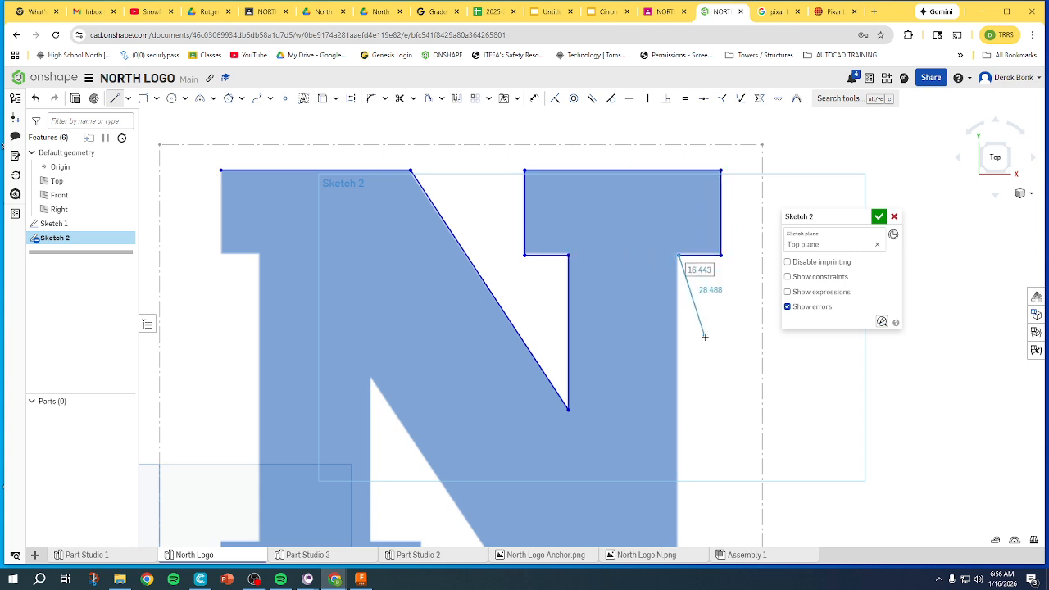
Continue the outline down the N's right stem, about 145 mm, and along its bottom edge, about 55 mm, to the lower diagonal.
{"action": "middle_click_drag", "start_coordinate": [704, 334], "coordinate": [593, 154]}
{"action": "scroll", "coordinate": [593, 154], "scroll_direction": "down", "scroll_amount": 1}
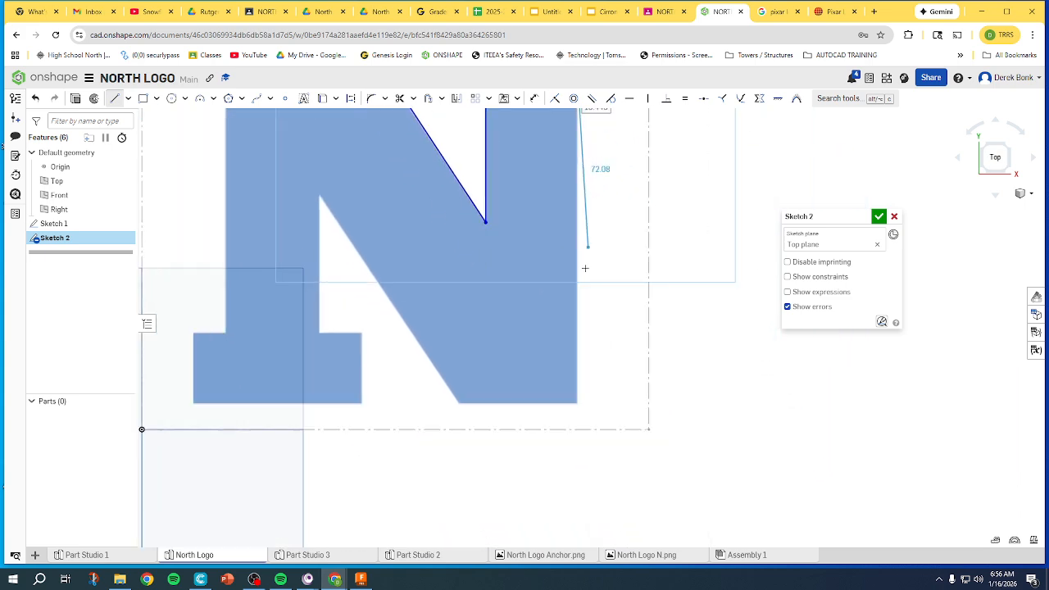
{"action": "left_click", "coordinate": [579, 403]}
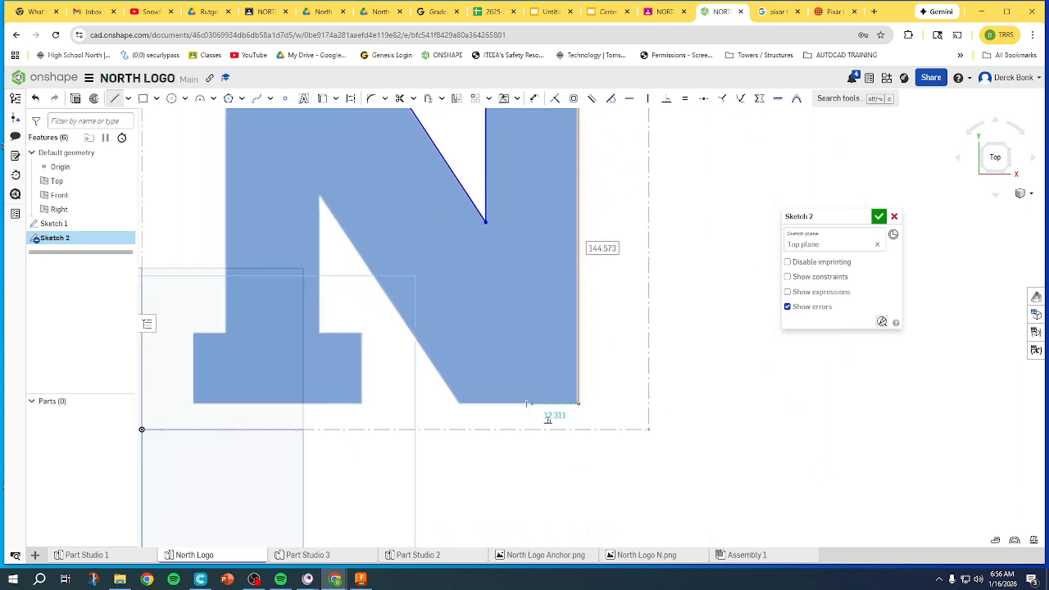
{"action": "left_click", "coordinate": [460, 402]}
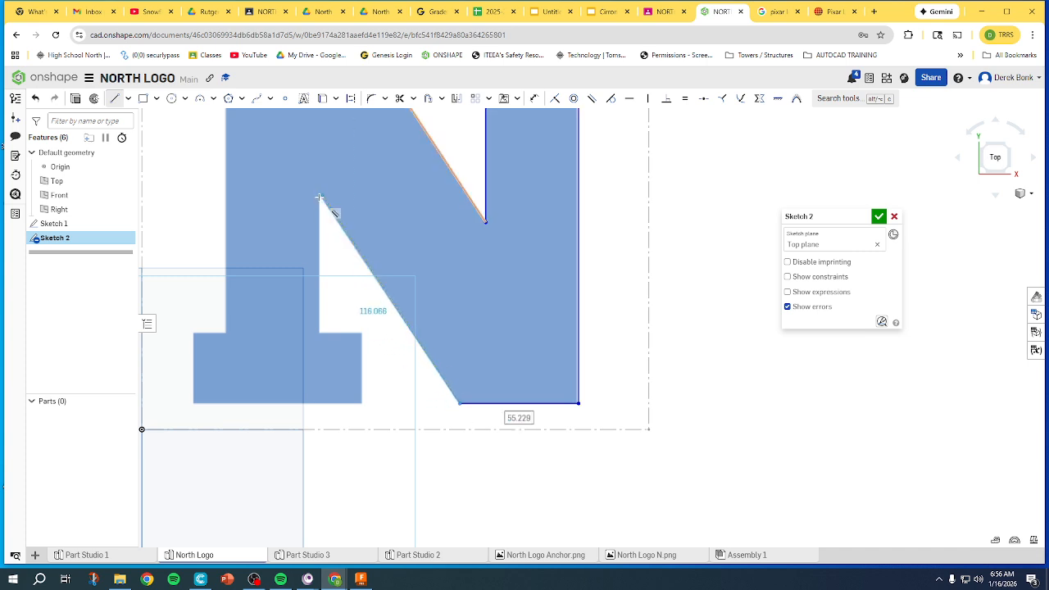
Trace the N's lower diagonal, about 119 mm, up to the lower notch, and the notch's vertical edge, about 66 mm, back down.
{"action": "scroll", "coordinate": [320, 199], "scroll_direction": "down", "scroll_amount": 2}
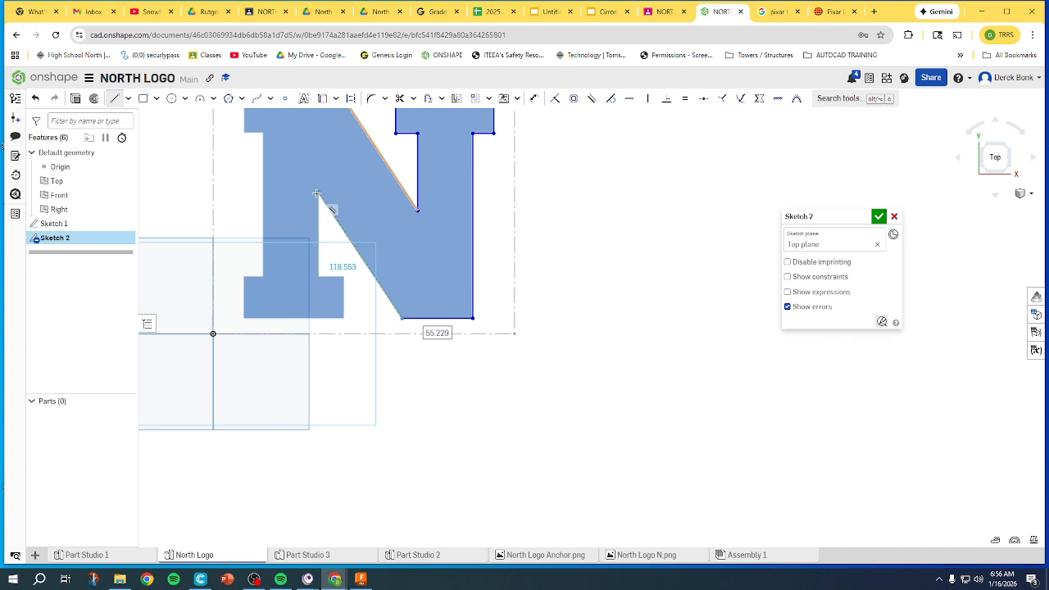
{"action": "left_click", "coordinate": [317, 193]}
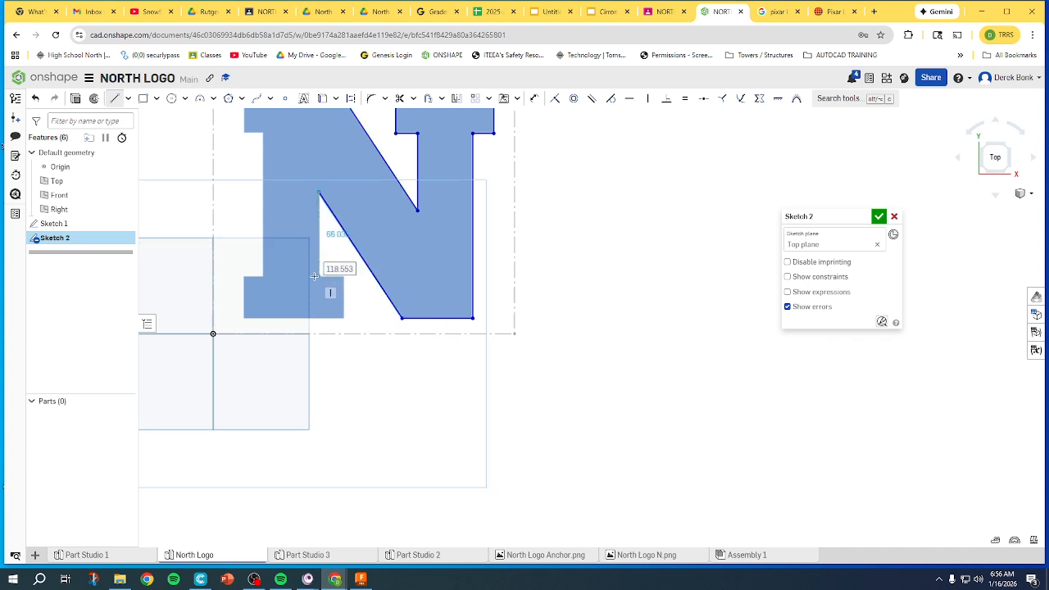
{"action": "left_click", "coordinate": [318, 276]}
Trace around the N's lower-left serif, with an inner top edge about 19 mm, sides about 33 mm and a bottom edge about 78 mm.
{"action": "scroll", "coordinate": [338, 277], "scroll_direction": "down", "scroll_amount": 3}
{"action": "scroll", "coordinate": [338, 278], "scroll_direction": "up", "scroll_amount": 5}
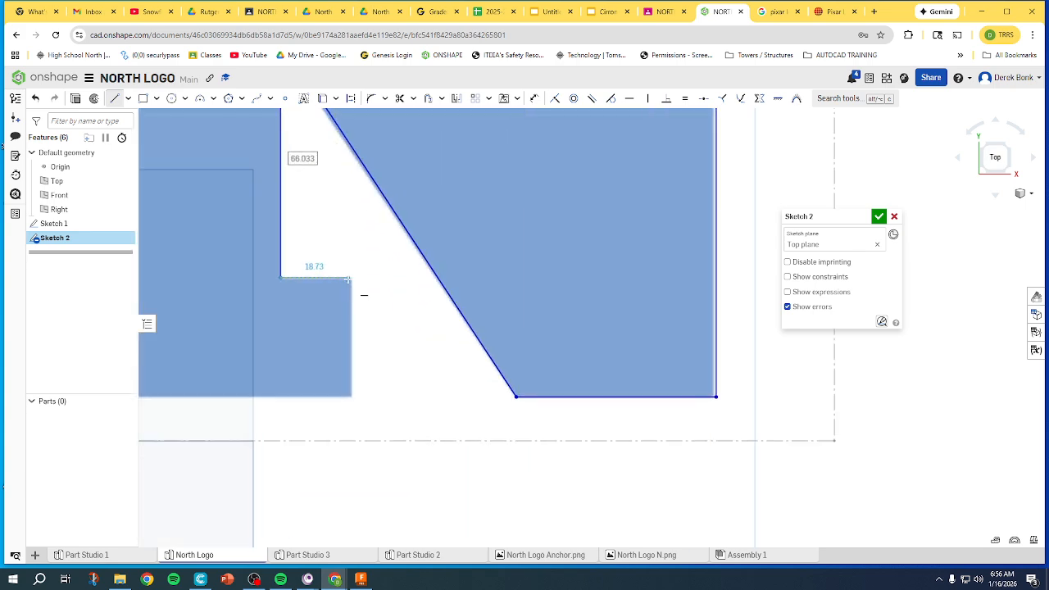
{"action": "left_click", "coordinate": [350, 278]}
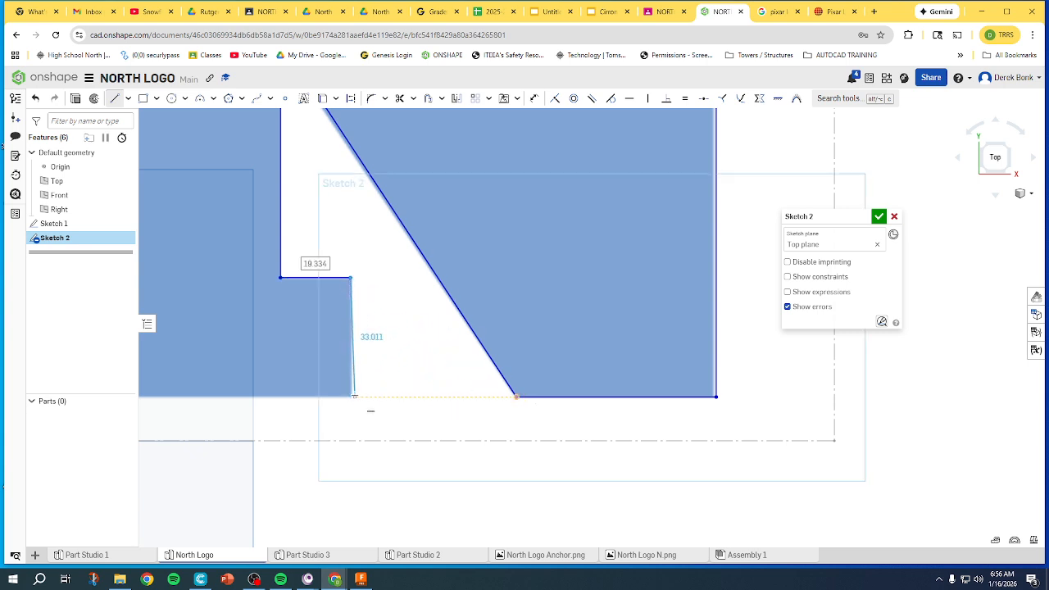
{"action": "left_click", "coordinate": [352, 396]}
{"action": "middle_click_drag", "start_coordinate": [374, 410], "coordinate": [629, 419]}
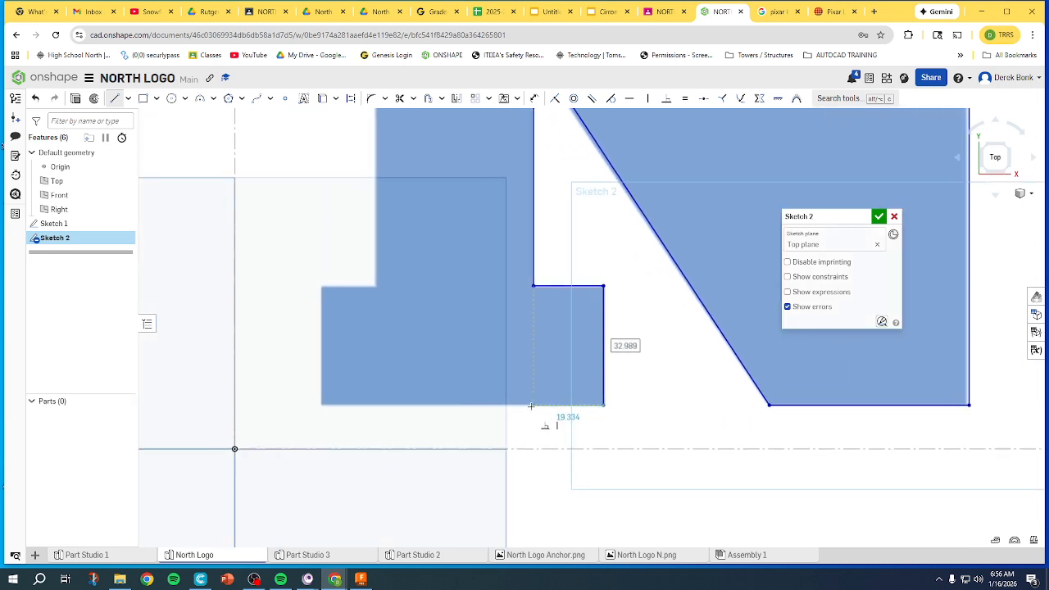
{"action": "left_click", "coordinate": [323, 404]}
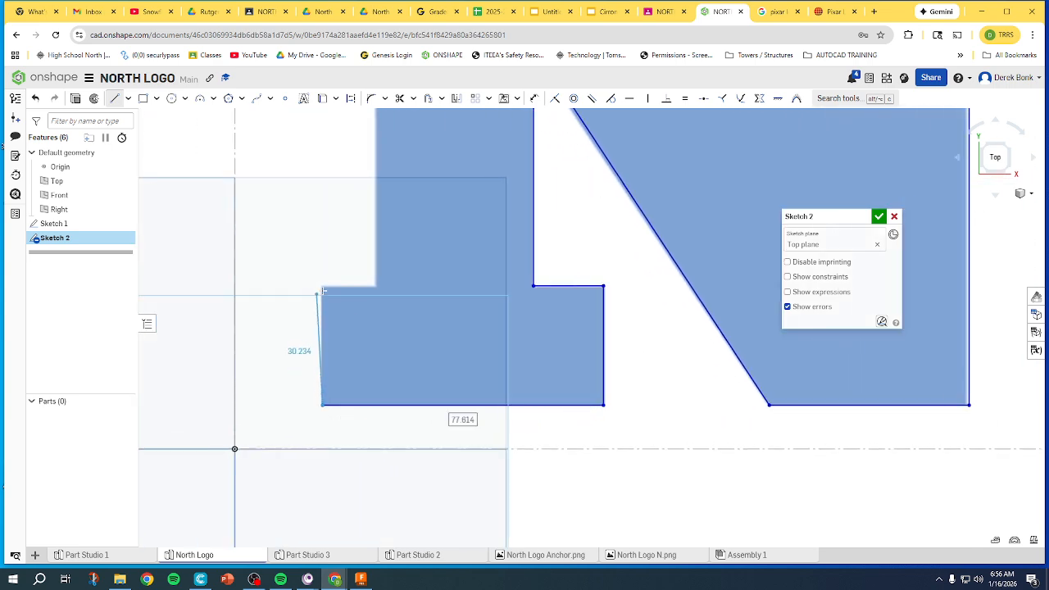
{"action": "left_click", "coordinate": [322, 286]}
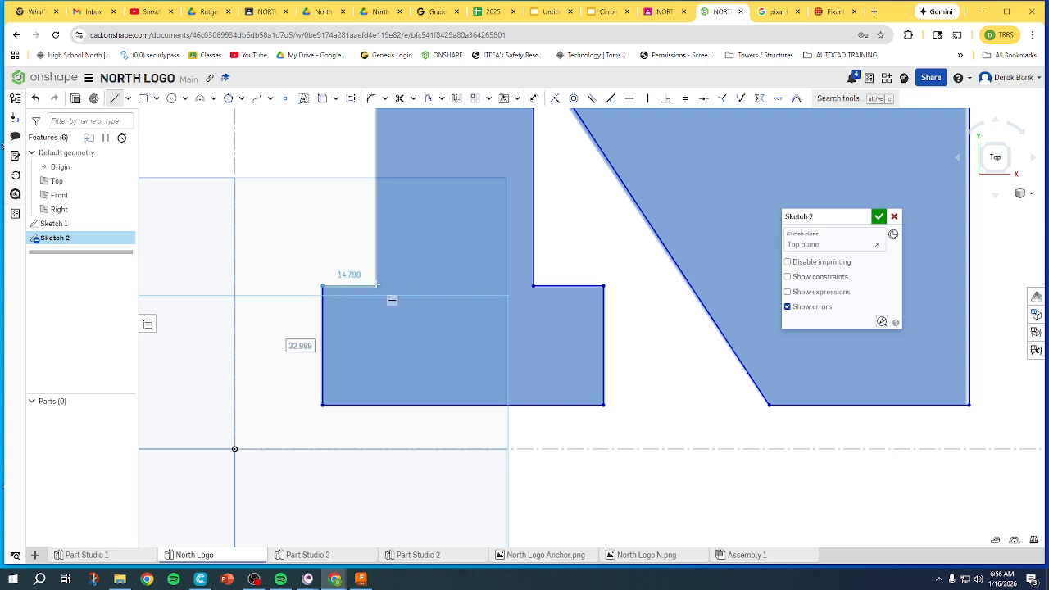
Close the outline up the N's left stem, about 112 mm, and around the upper-left serif, about 33 mm tall, and finish the sketch.
{"action": "scroll", "coordinate": [379, 287], "scroll_direction": "down", "scroll_amount": 5}
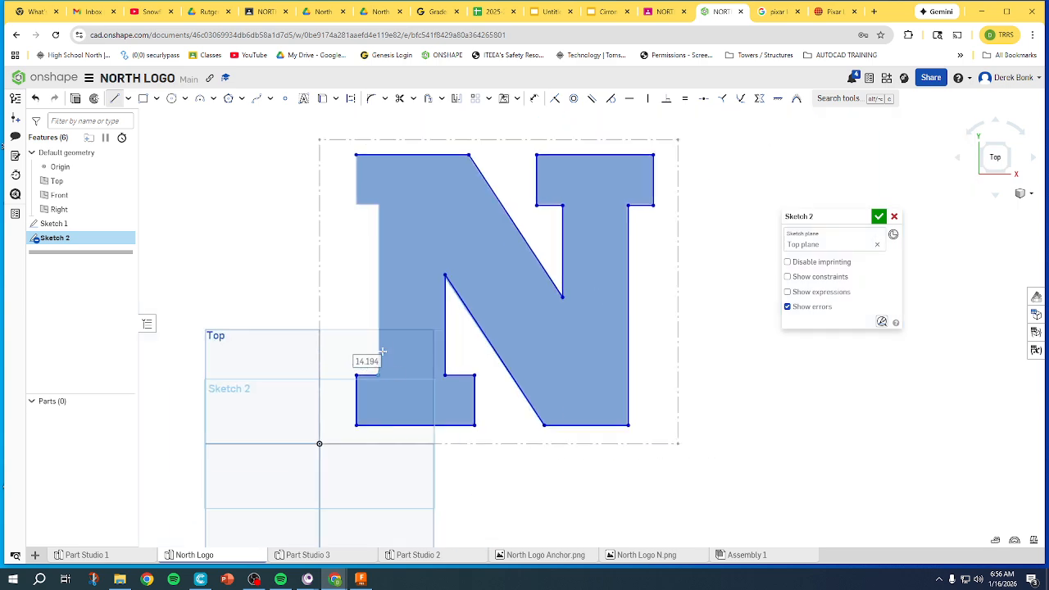
{"action": "left_click", "coordinate": [379, 206]}
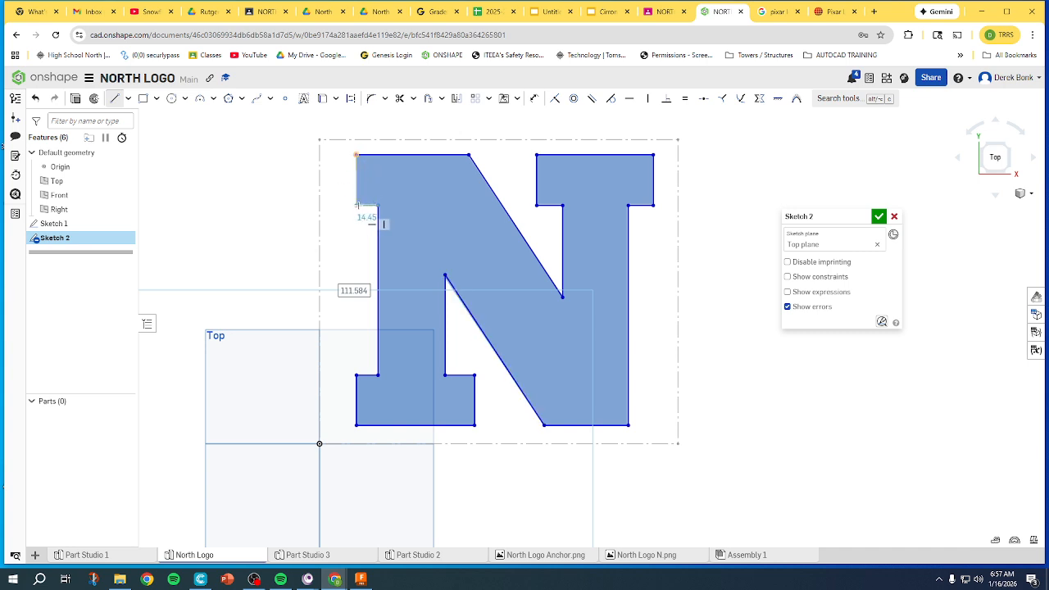
{"action": "left_click", "coordinate": [356, 206]}
{"action": "left_click", "coordinate": [356, 154]}
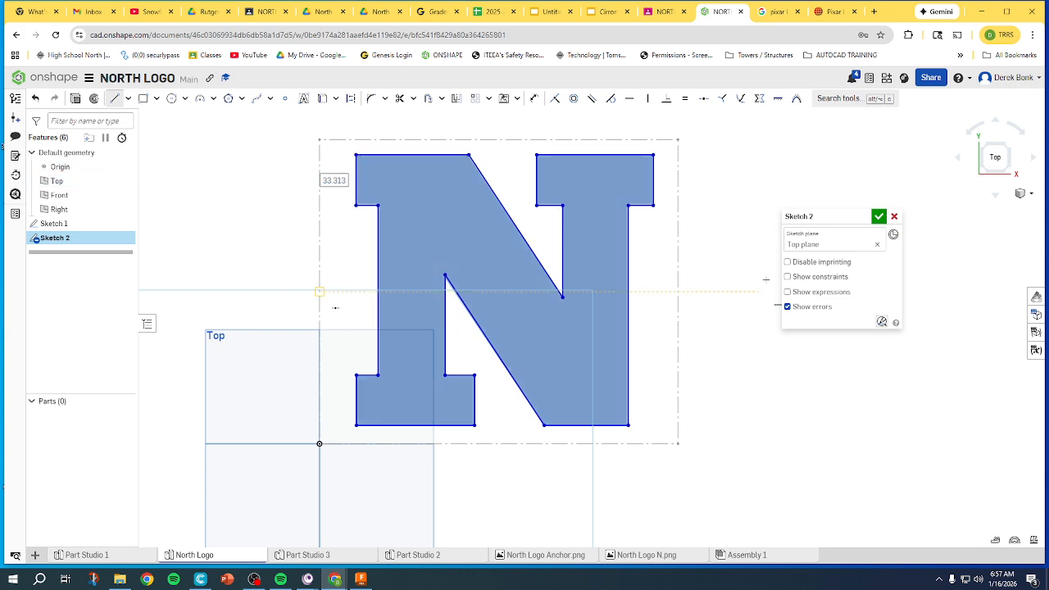
{"action": "left_click", "coordinate": [878, 216]}
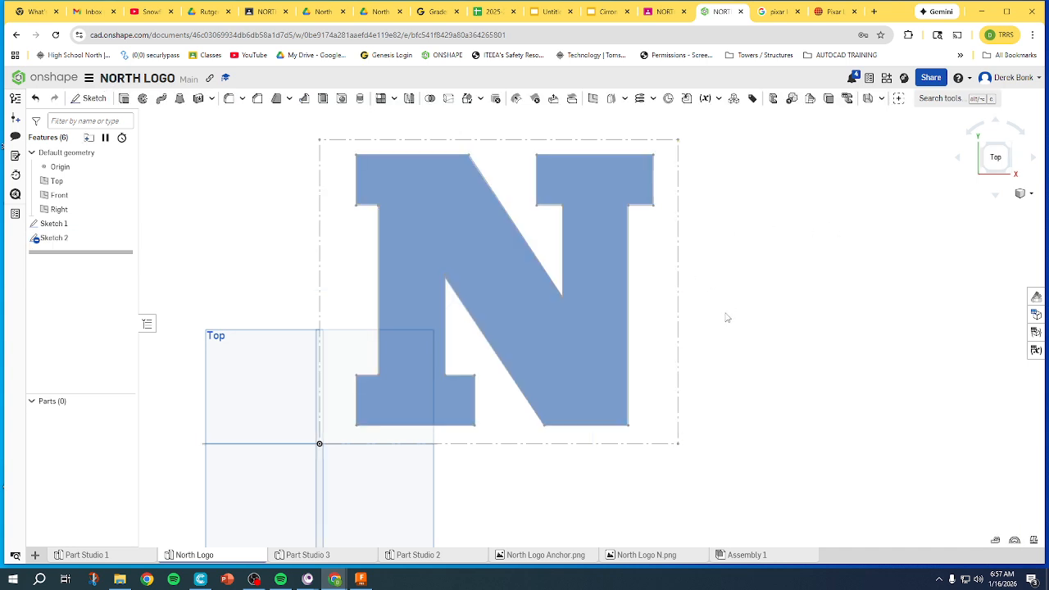
Extrude the traced N profile 20 mm as a new solid.
{"action": "key", "text": "shift+7"}
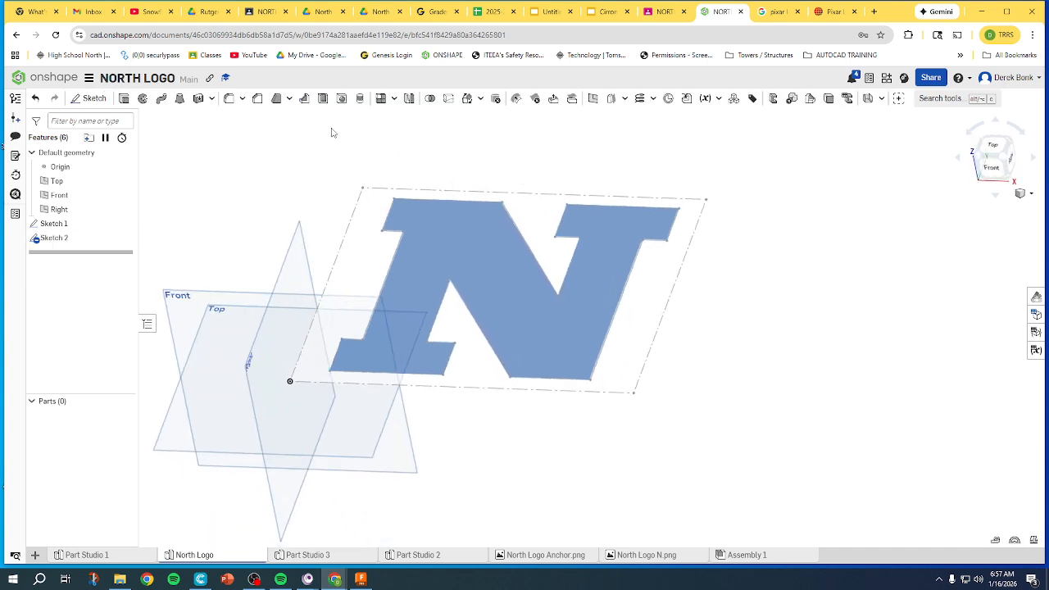
{"action": "left_click", "coordinate": [123, 98]}
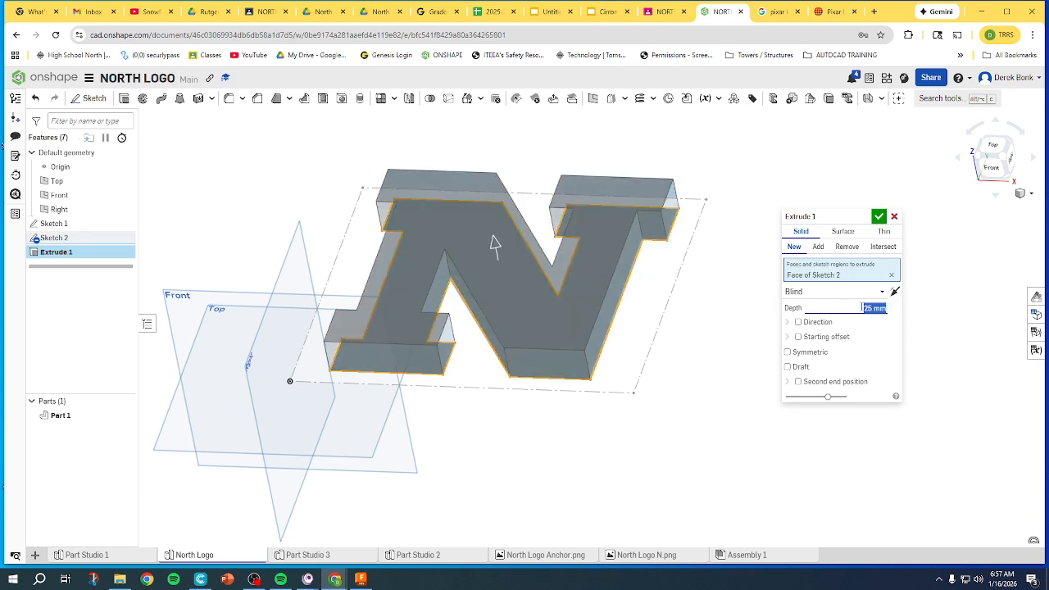
{"action": "type", "text": "20"}
{"action": "key", "text": "Return"}
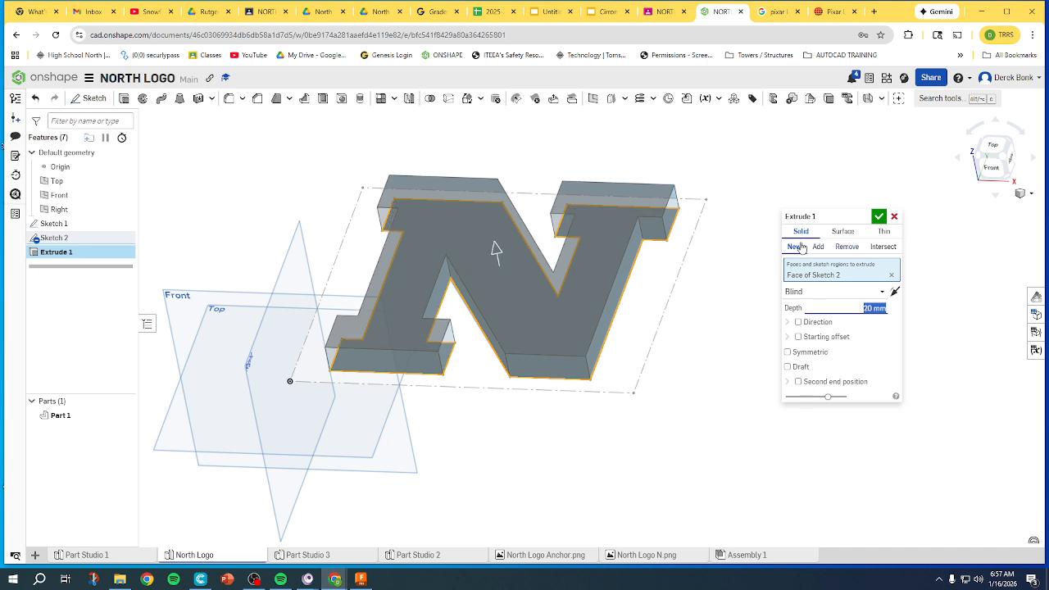
{"action": "left_click", "coordinate": [879, 216]}
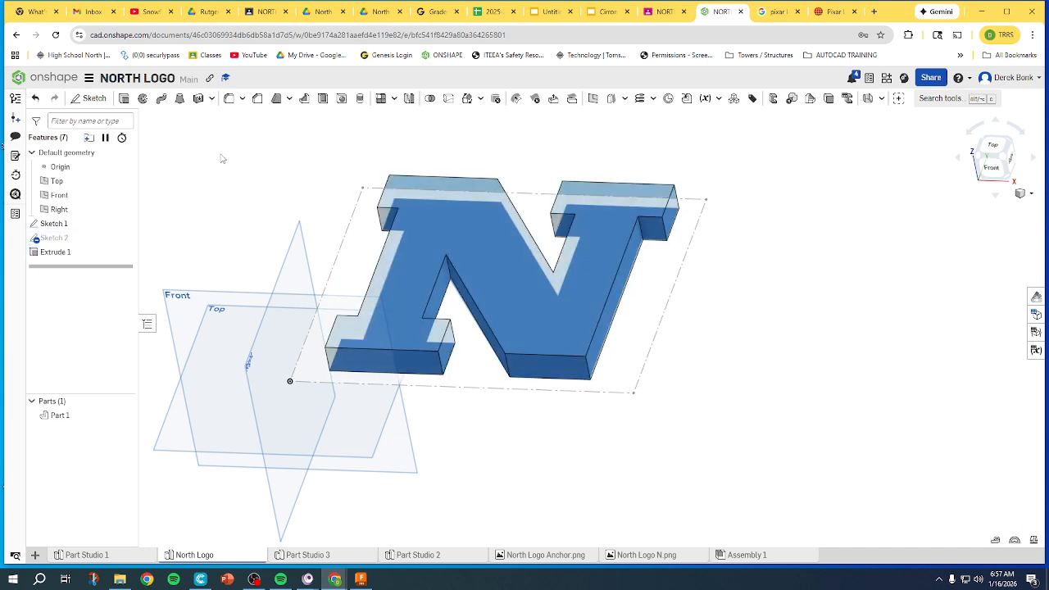
Start a sketch on the N's top face and insert the image North Logo Anchor.png across the letter.
{"action": "left_click", "coordinate": [436, 228]}
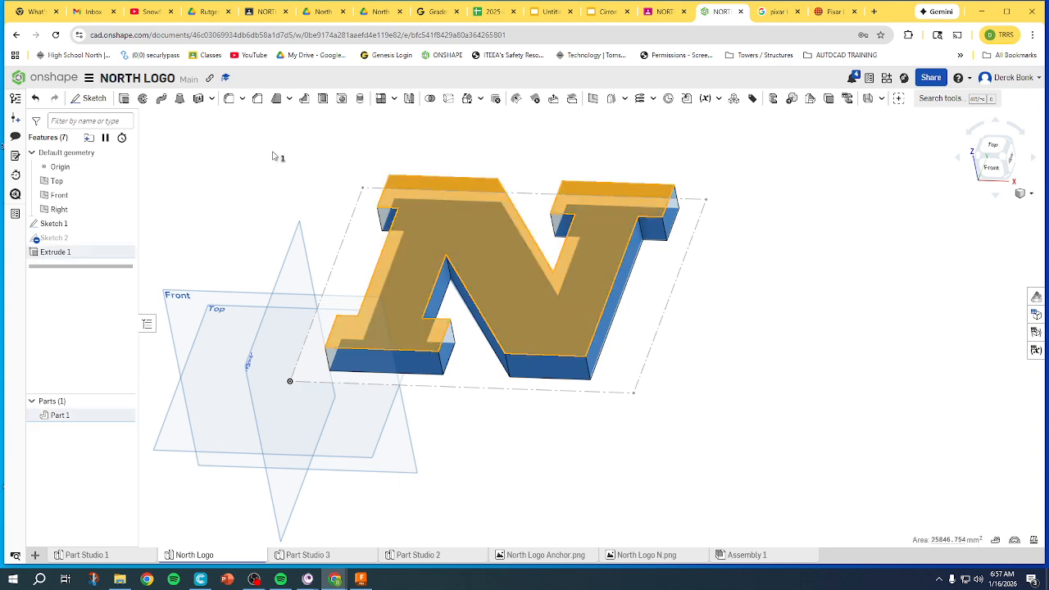
{"action": "left_click", "coordinate": [91, 98]}
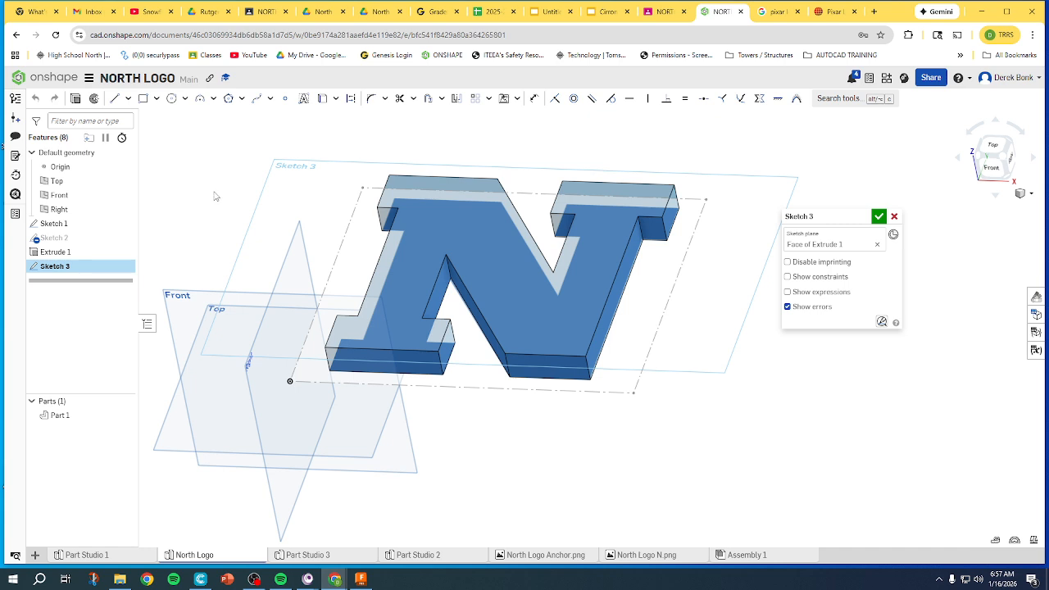
{"action": "left_click", "coordinate": [517, 99]}
{"action": "left_click", "coordinate": [513, 136]}
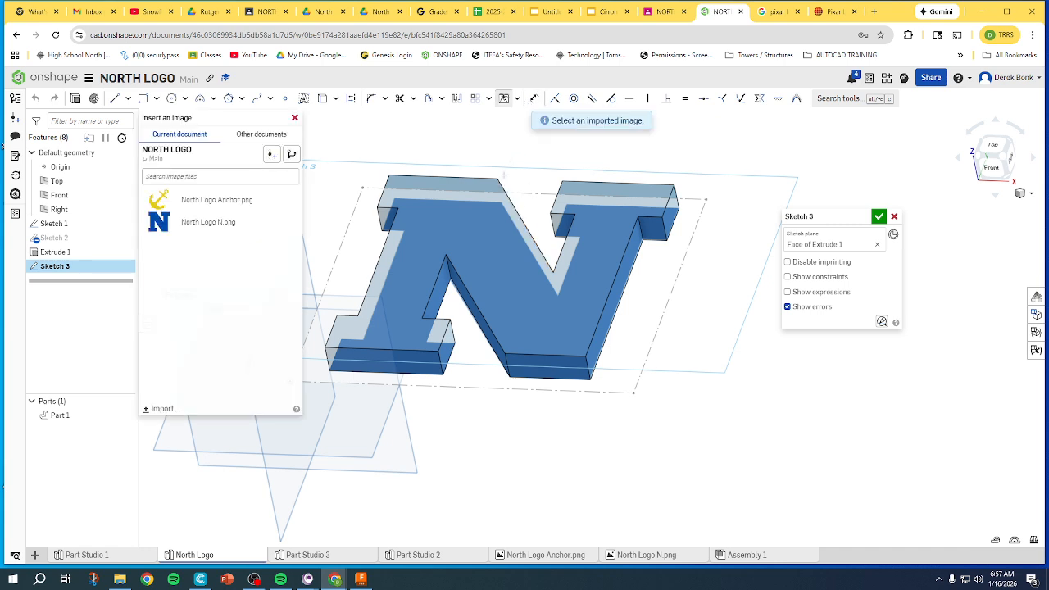
{"action": "left_click", "coordinate": [209, 200]}
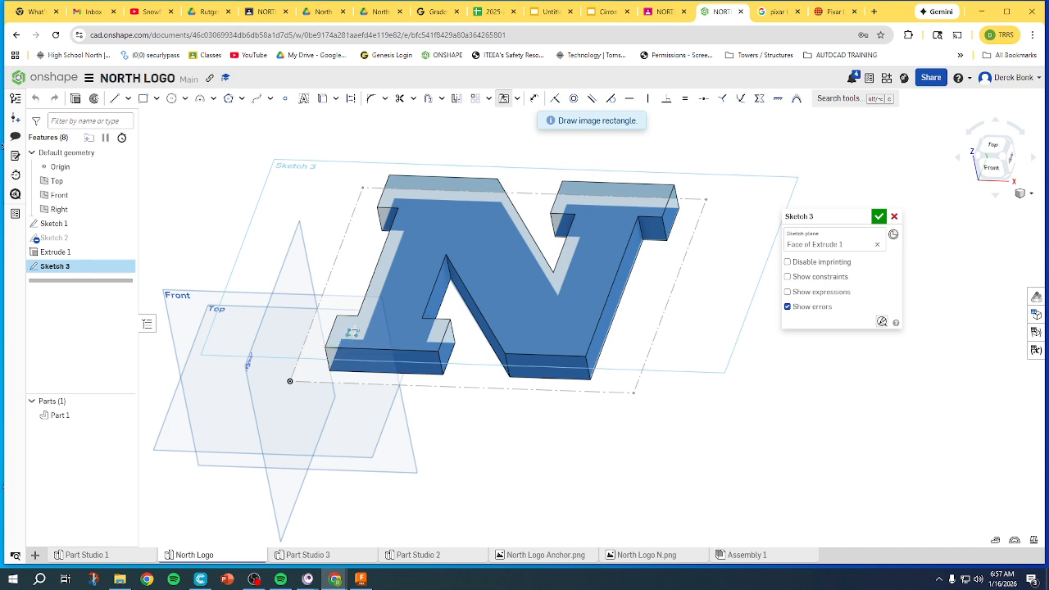
{"action": "left_click", "coordinate": [352, 332]}
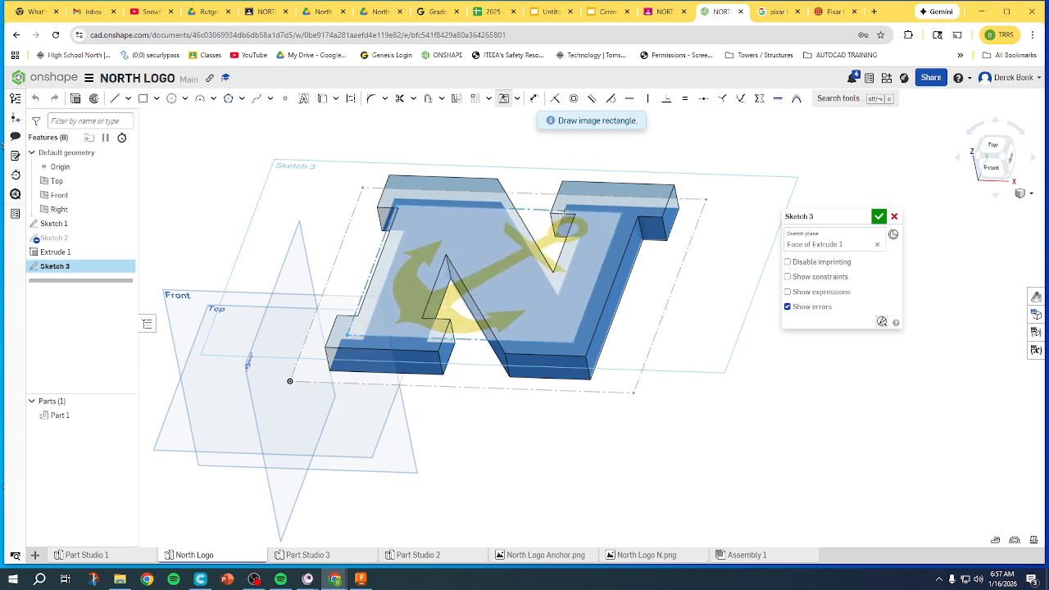
{"action": "left_click", "coordinate": [564, 211]}
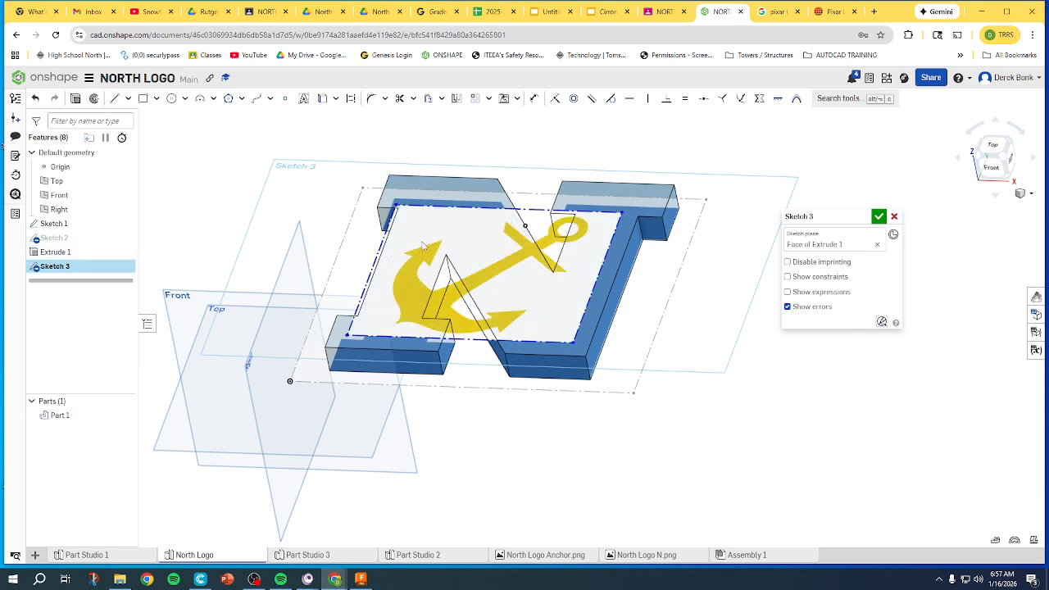
Dimension the anchor image's height on its right edge at 20 mm.
{"action": "left_click", "coordinate": [535, 99]}
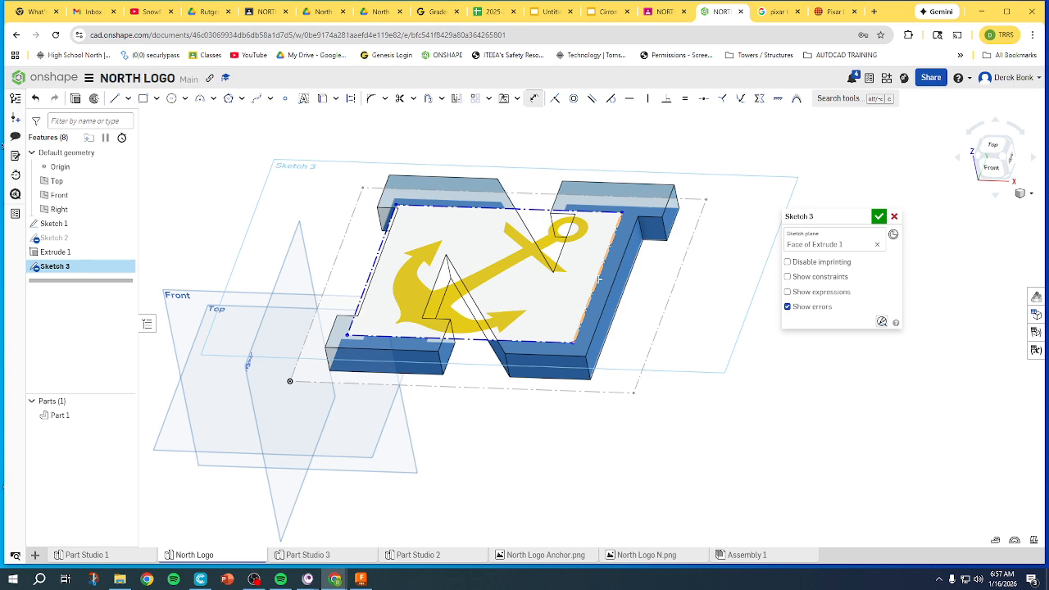
{"action": "left_click", "coordinate": [599, 279]}
{"action": "left_click", "coordinate": [650, 288]}
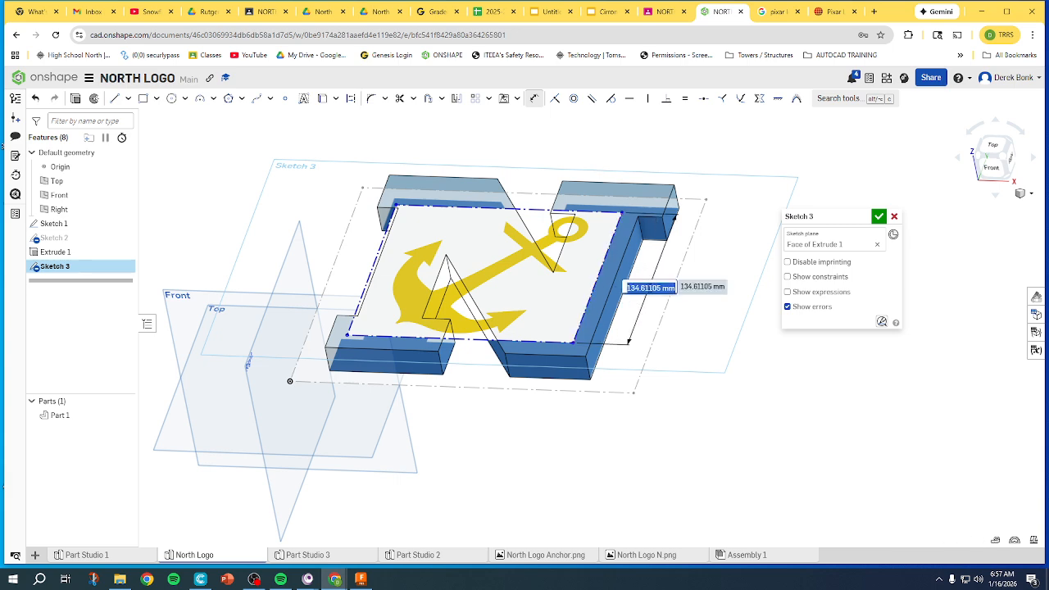
{"action": "type", "text": "20"}
{"action": "key", "text": "Return"}
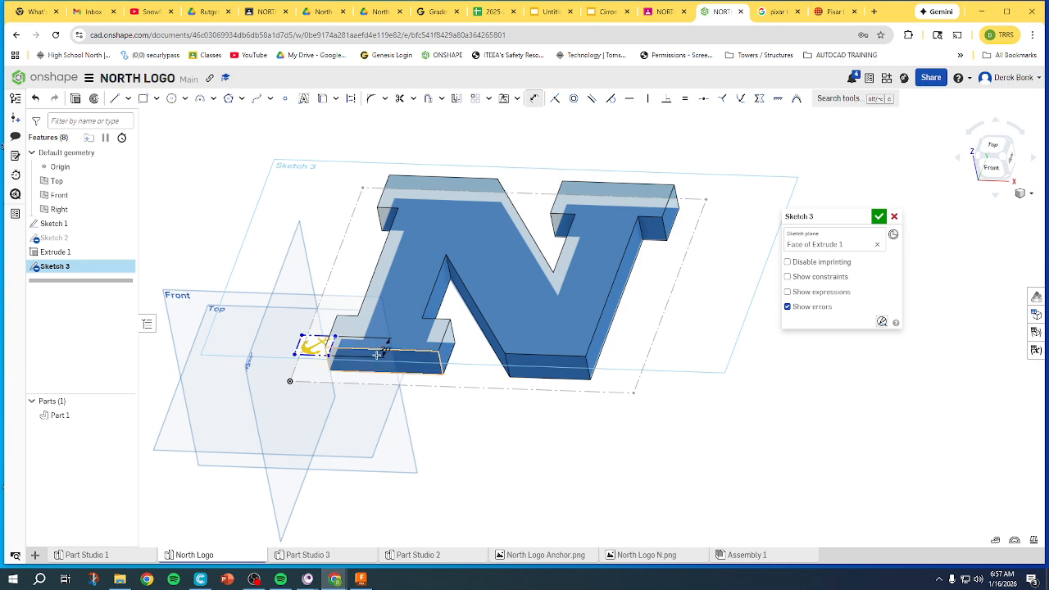
Set the anchor image's height dimension to 200 mm.
{"action": "scroll", "coordinate": [388, 350], "scroll_direction": "up", "scroll_amount": 5}
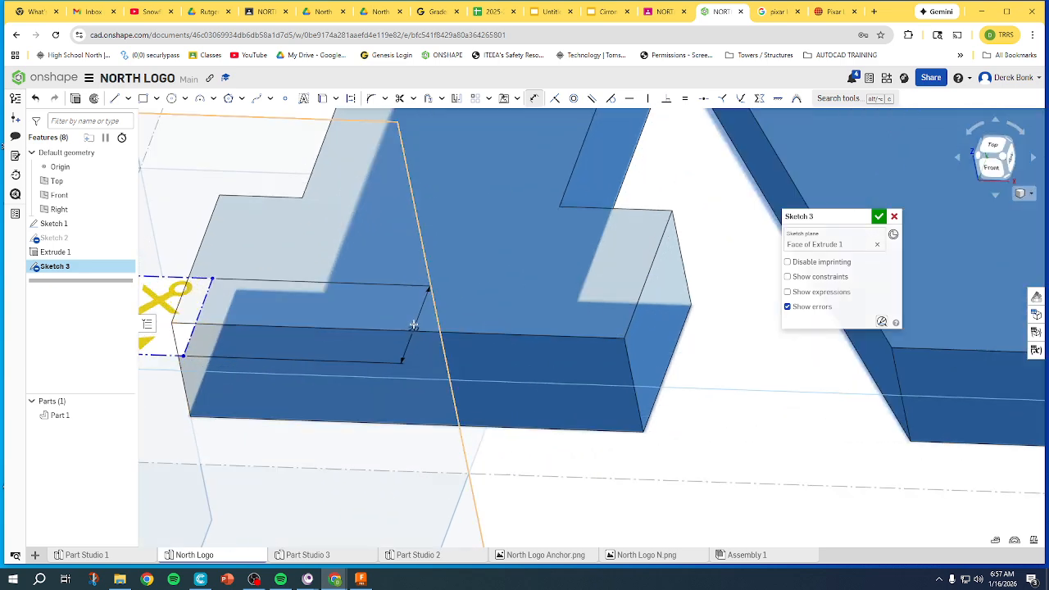
{"action": "left_click", "coordinate": [411, 330]}
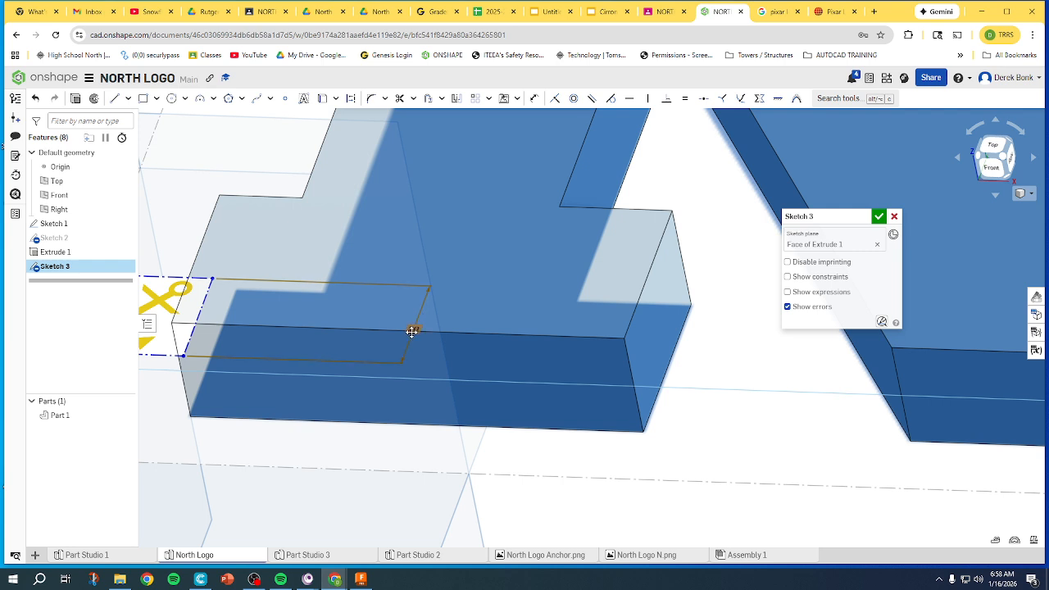
{"action": "left_click", "coordinate": [413, 331]}
{"action": "type", "text": "2"}
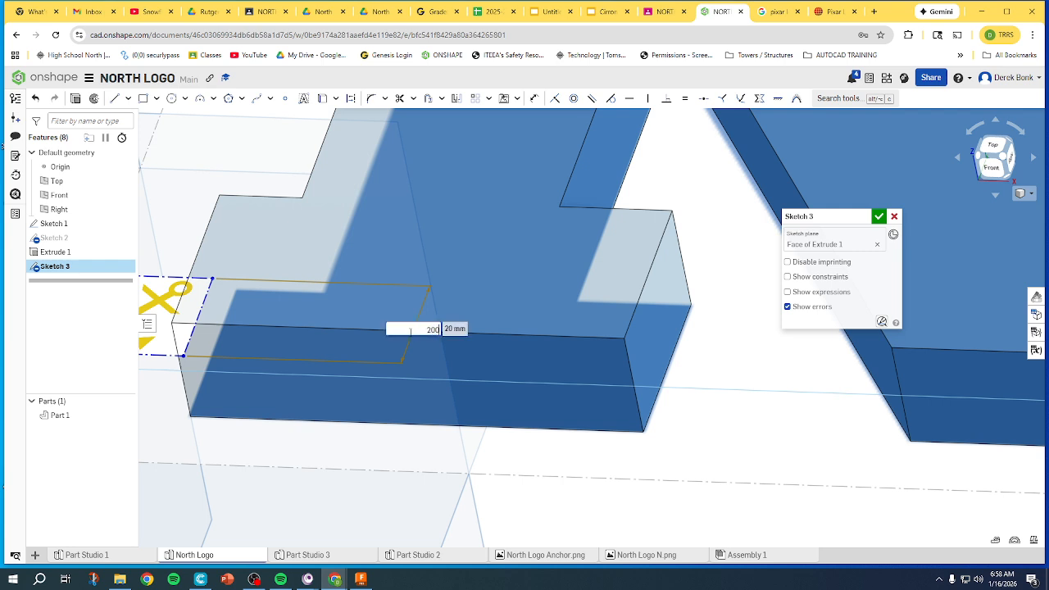
{"action": "type", "text": "00"}
{"action": "key", "text": "Return"}
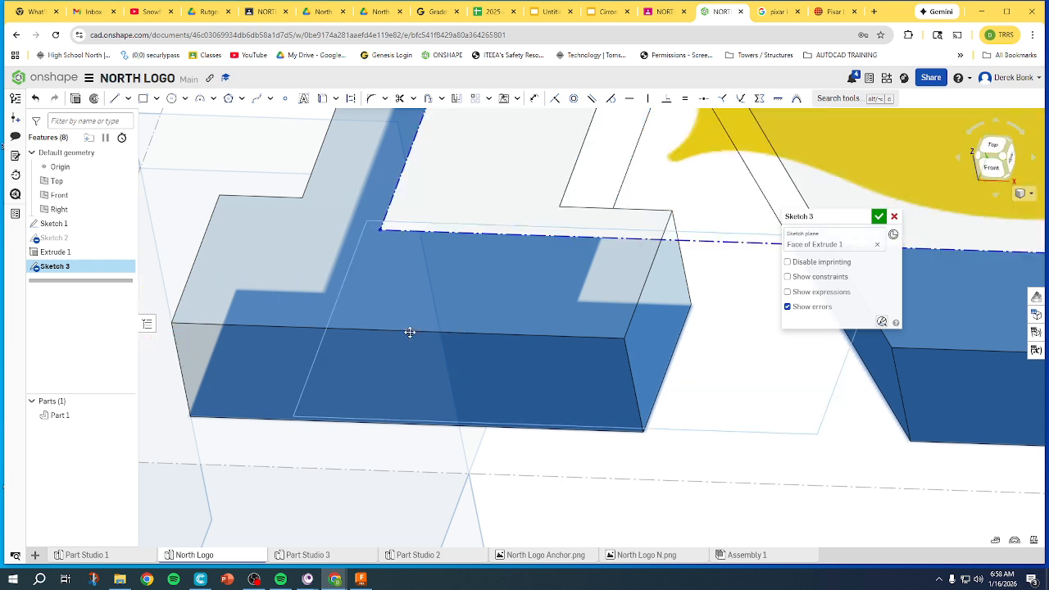
Snap the anchor image's lower-left corner to the origin, and in the Top view select the image's bottom edge and that corner.
{"action": "scroll", "coordinate": [410, 332], "scroll_direction": "down", "scroll_amount": 10}
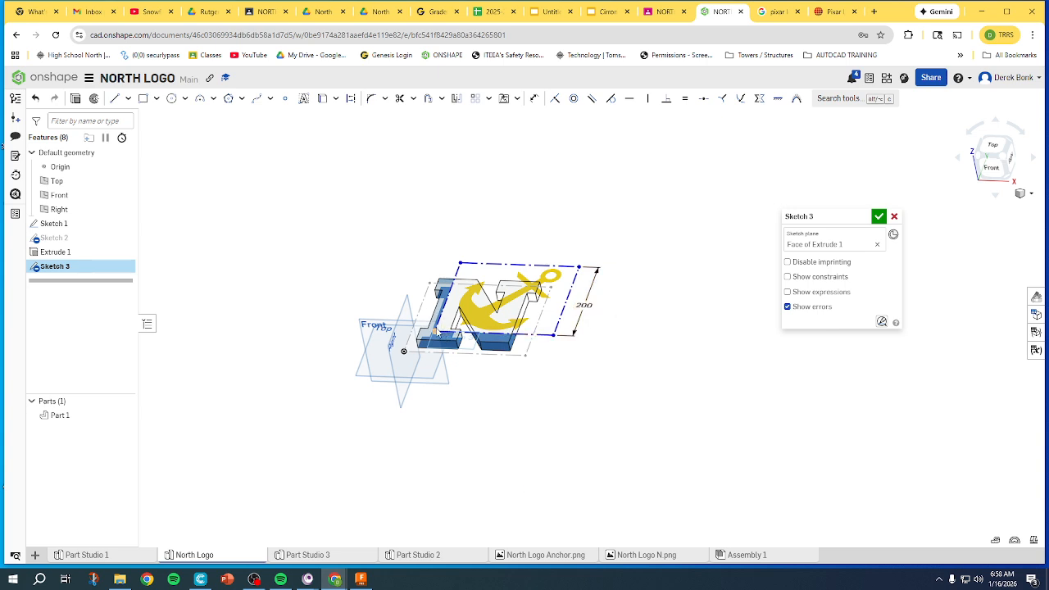
{"action": "left_click_drag", "start_coordinate": [435, 332], "coordinate": [403, 351]}
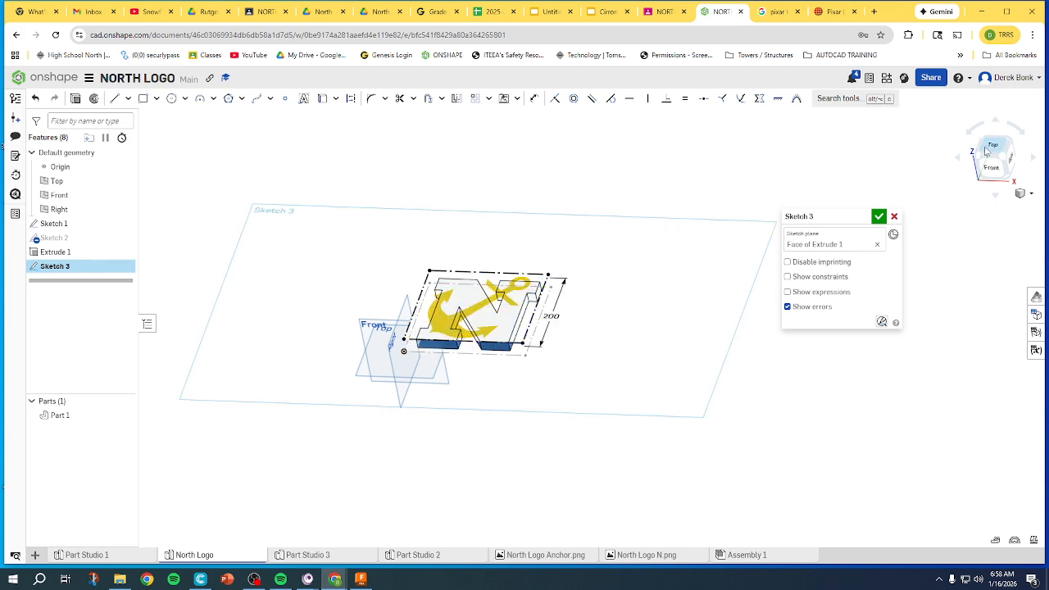
{"action": "left_click", "coordinate": [992, 145]}
{"action": "middle_click_drag", "start_coordinate": [846, 401], "coordinate": [719, 382]}
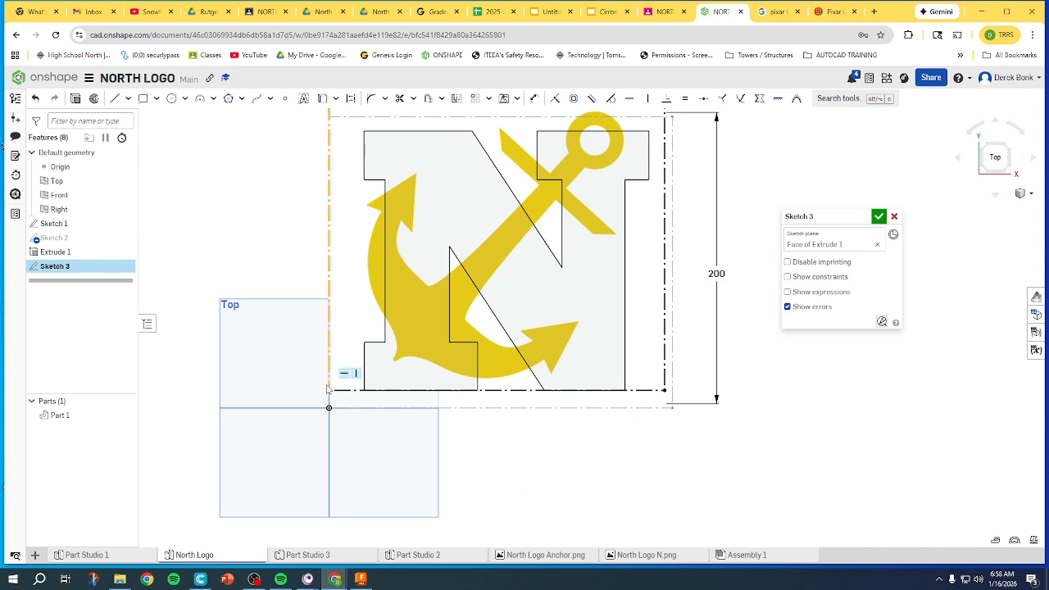
{"action": "scroll", "coordinate": [348, 392], "scroll_direction": "down", "scroll_amount": 5}
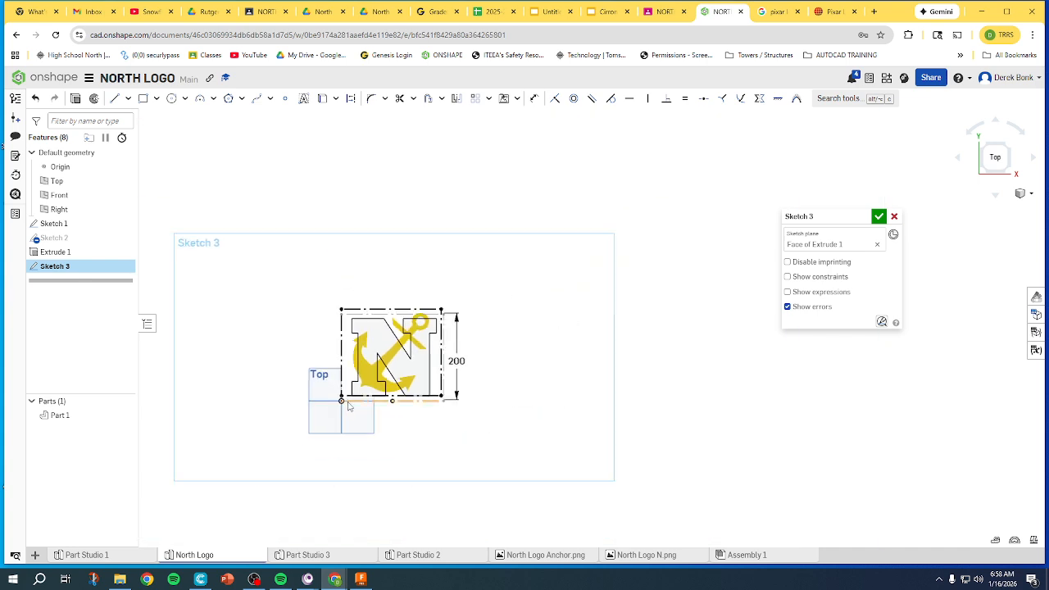
{"action": "scroll", "coordinate": [361, 397], "scroll_direction": "up", "scroll_amount": 4}
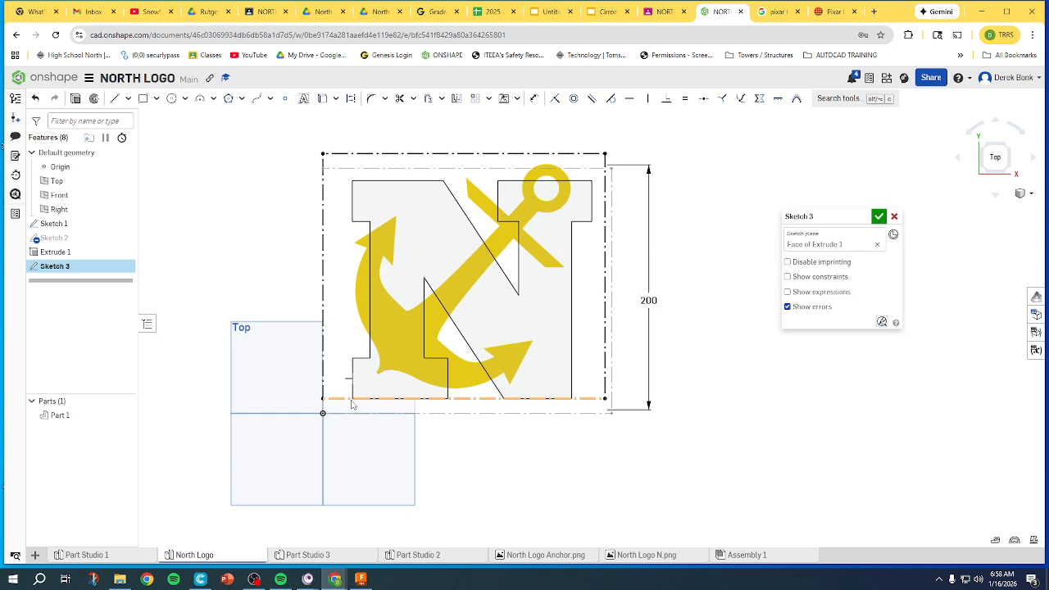
{"action": "left_click", "coordinate": [352, 402]}
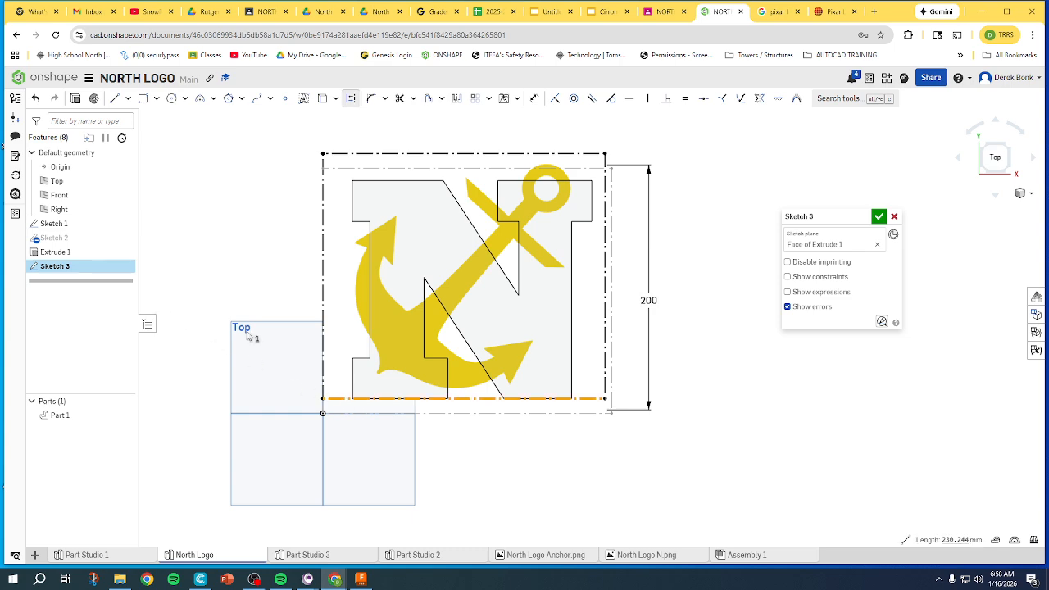
{"action": "left_click", "coordinate": [323, 399]}
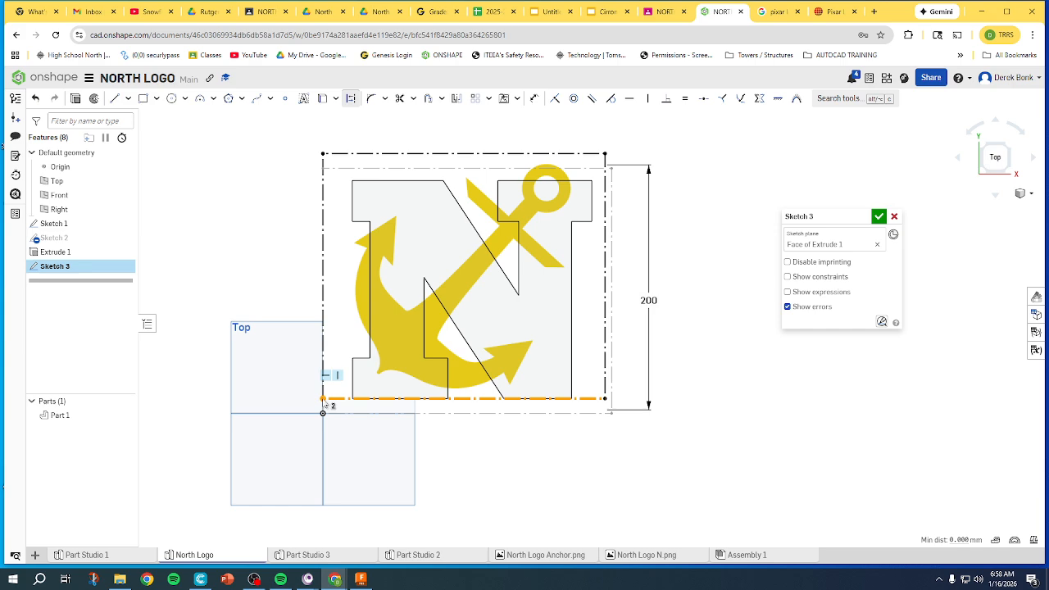
Delete the 200 mm height dimension and the anchor image from the sketch.
{"action": "left_click", "coordinate": [648, 295]}
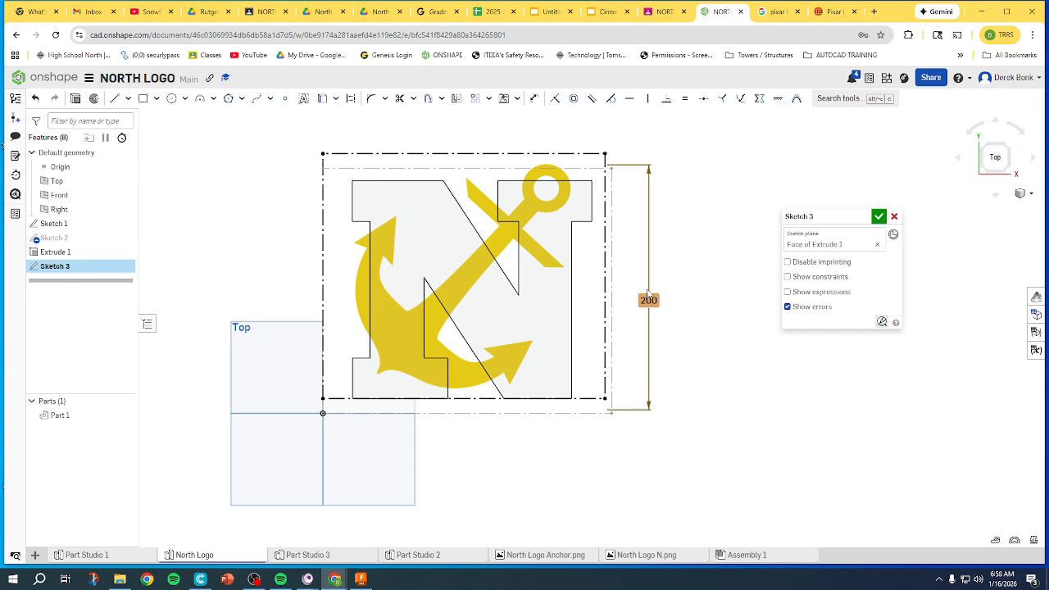
{"action": "key", "text": "Delete"}
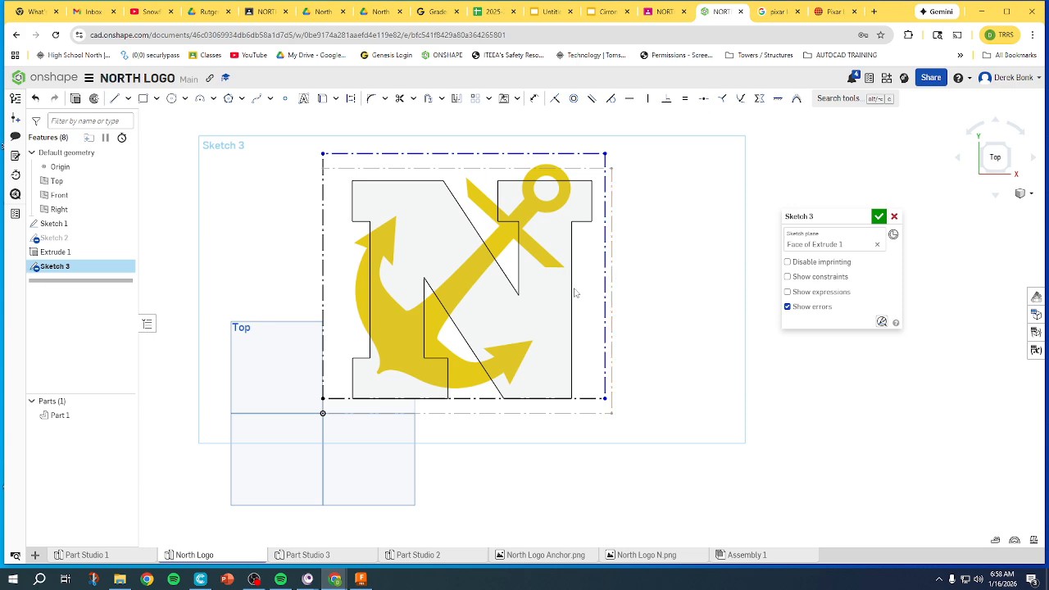
{"action": "mouse_move", "coordinate": [663, 316]}
{"action": "right_mouse_down"}
{"action": "mouse_move", "coordinate": [662, 267]}
{"action": "mouse_move", "coordinate": [659, 342]}
{"action": "mouse_move", "coordinate": [668, 312]}
{"action": "mouse_move", "coordinate": [661, 321]}
{"action": "right_mouse_up"}
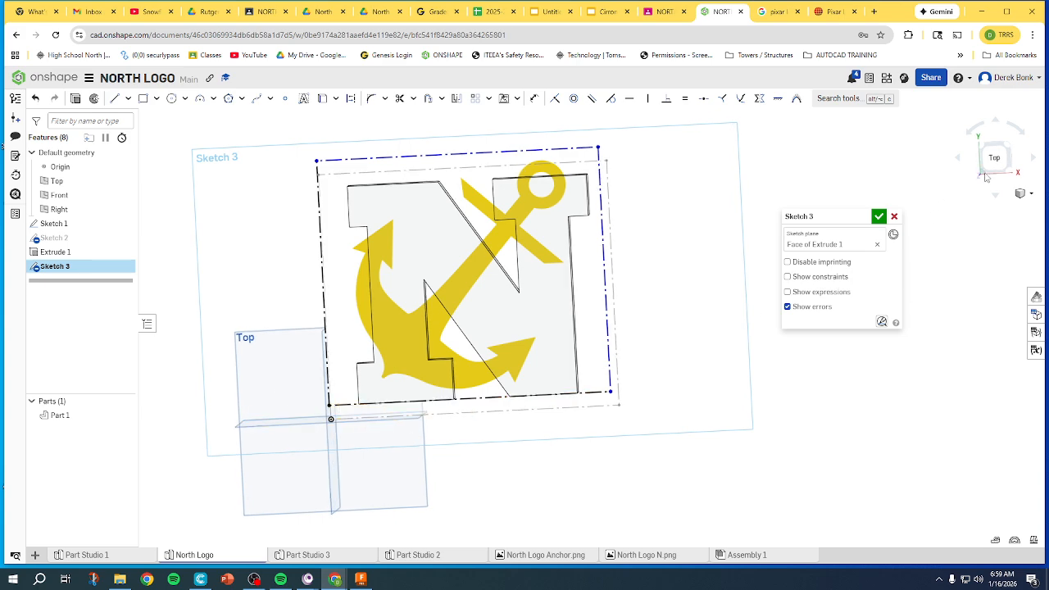
{"action": "left_click", "coordinate": [994, 159]}
{"action": "middle_click_drag", "start_coordinate": [566, 376], "coordinate": [382, 369]}
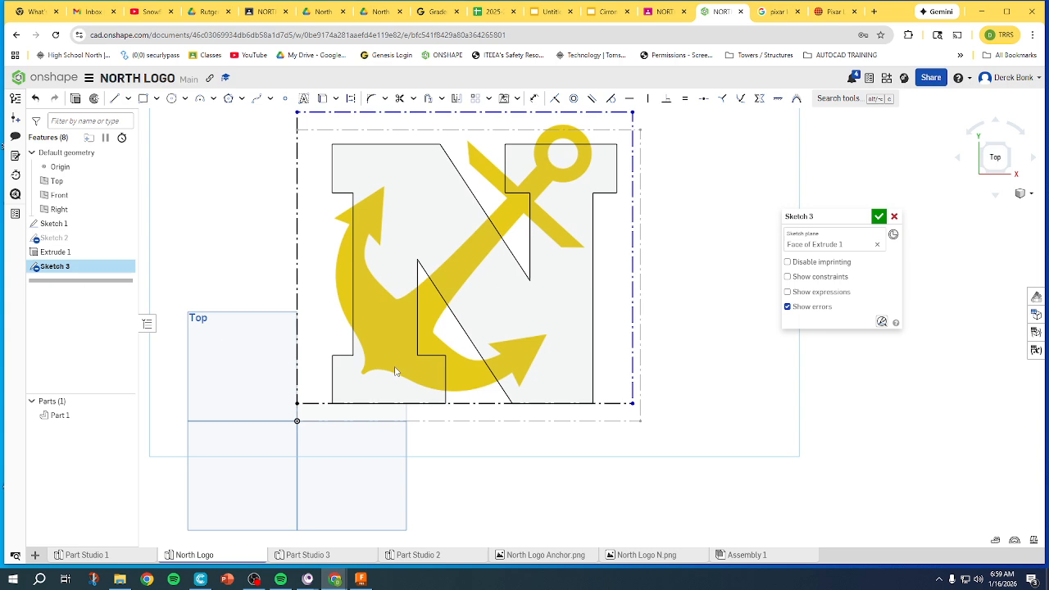
{"action": "left_click", "coordinate": [298, 405]}
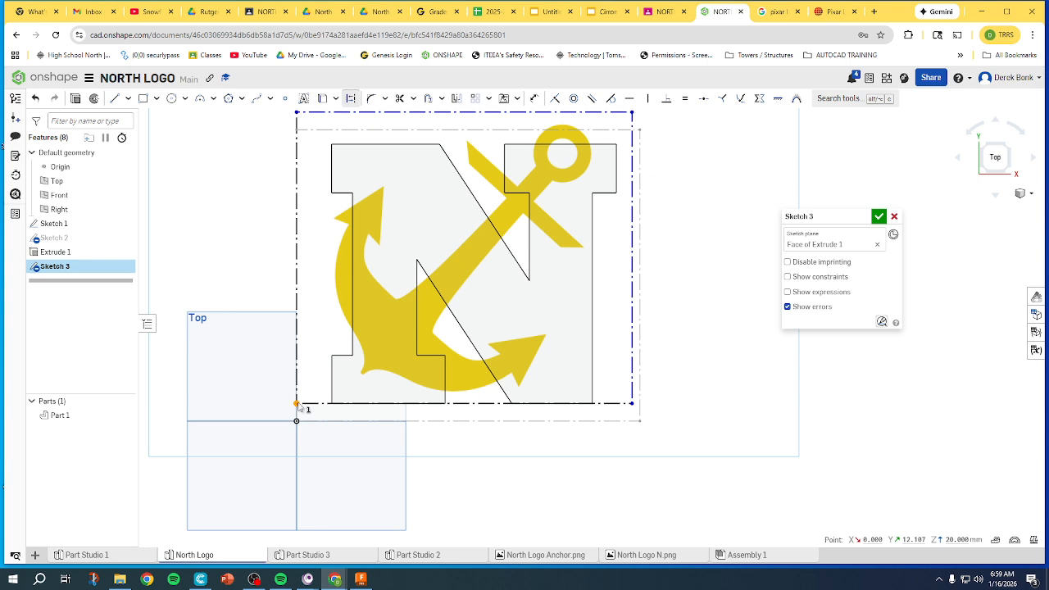
{"action": "right_click", "coordinate": [298, 406]}
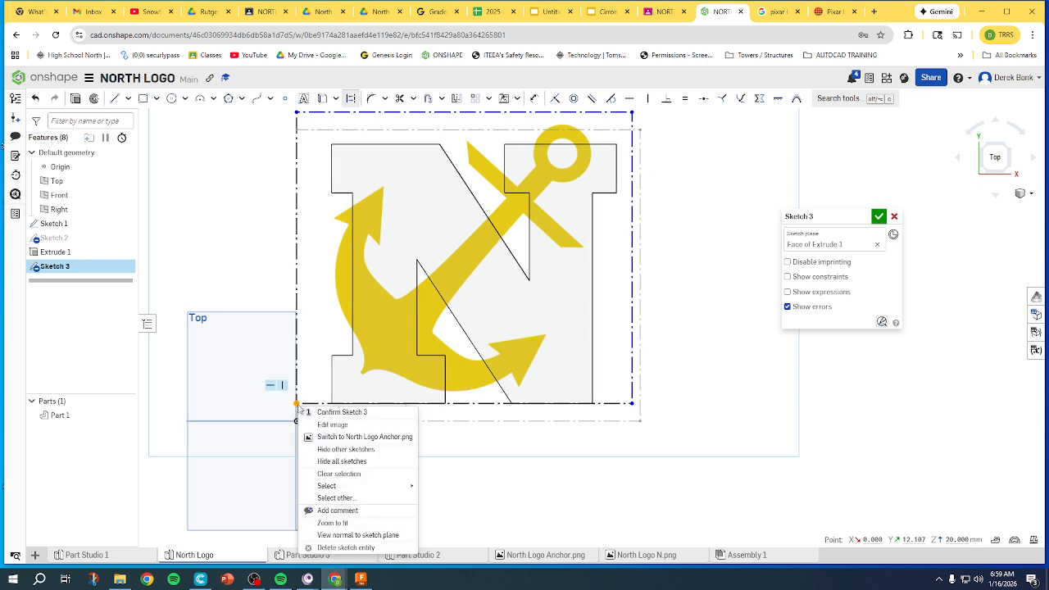
{"action": "left_click", "coordinate": [338, 546]}
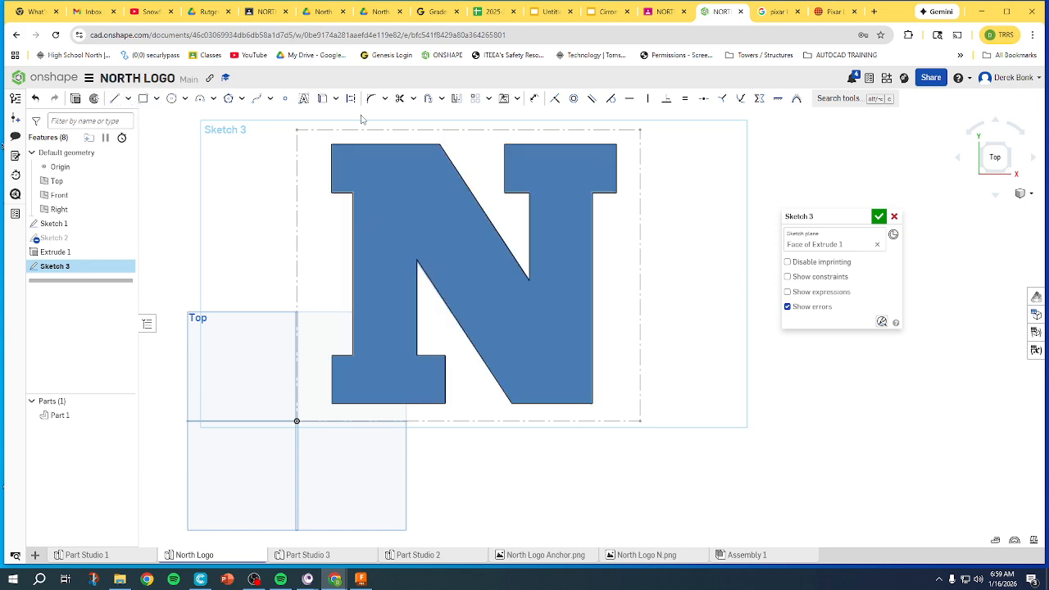
Insert the image North Logo Anchor.png again, spanning the letter from just above its lower-left corner toward its upper right.
{"action": "left_click", "coordinate": [517, 98]}
{"action": "left_click", "coordinate": [529, 135]}
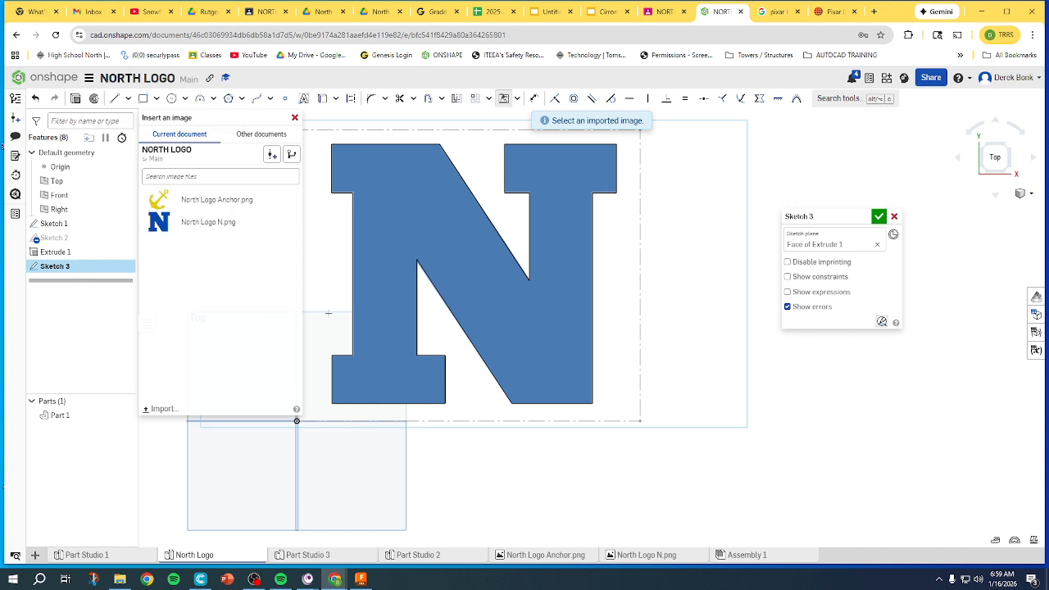
{"action": "left_click", "coordinate": [226, 201]}
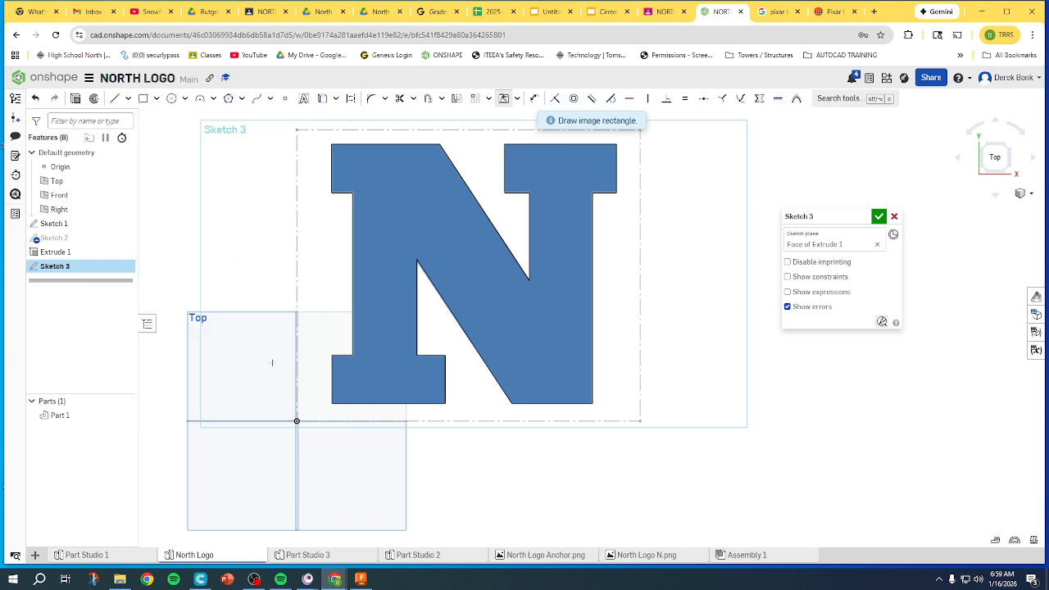
{"action": "left_click", "coordinate": [313, 412]}
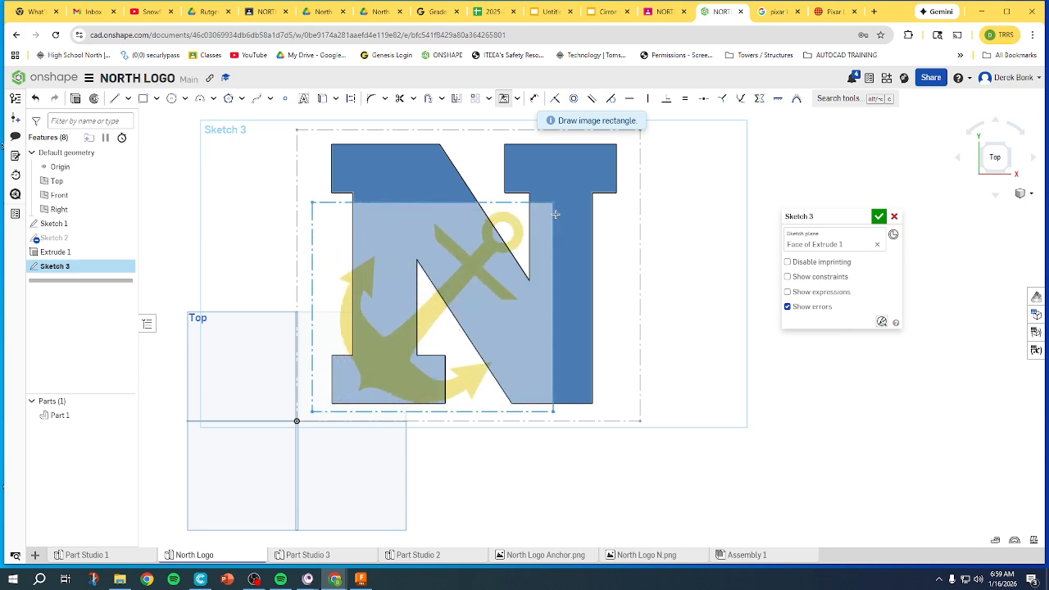
{"action": "left_click", "coordinate": [591, 200]}
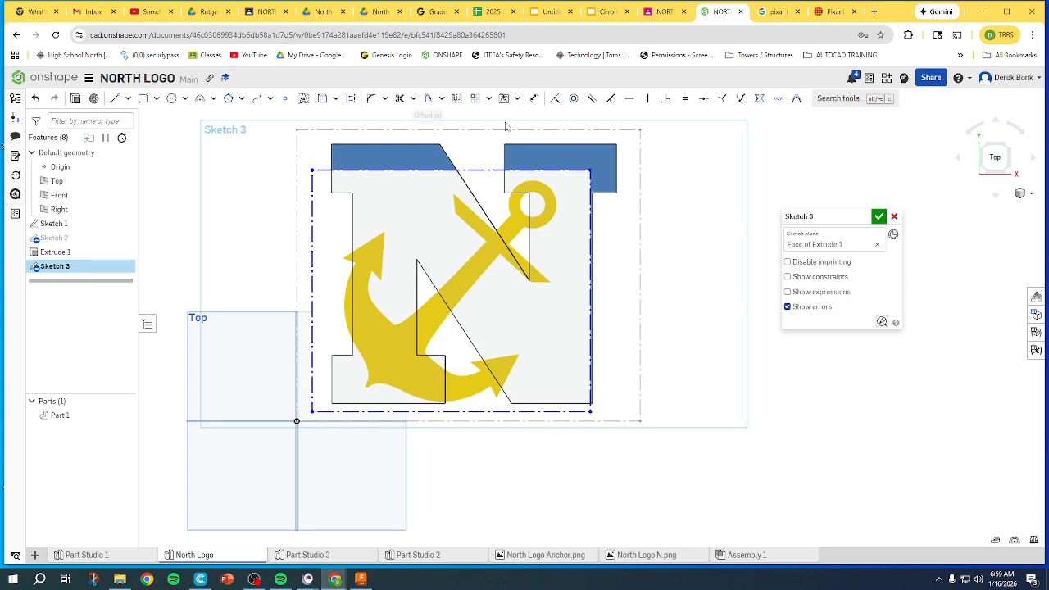
Dimension the reinserted anchor image's height on its right edge at 200 mm.
{"action": "left_click", "coordinate": [533, 97]}
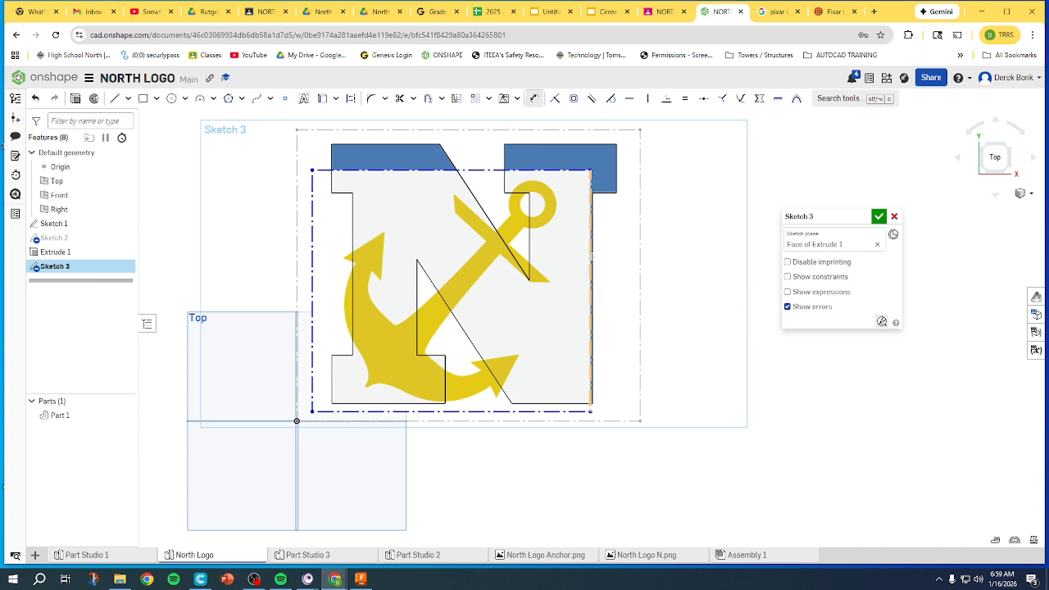
{"action": "left_click", "coordinate": [590, 259]}
{"action": "left_click", "coordinate": [660, 264]}
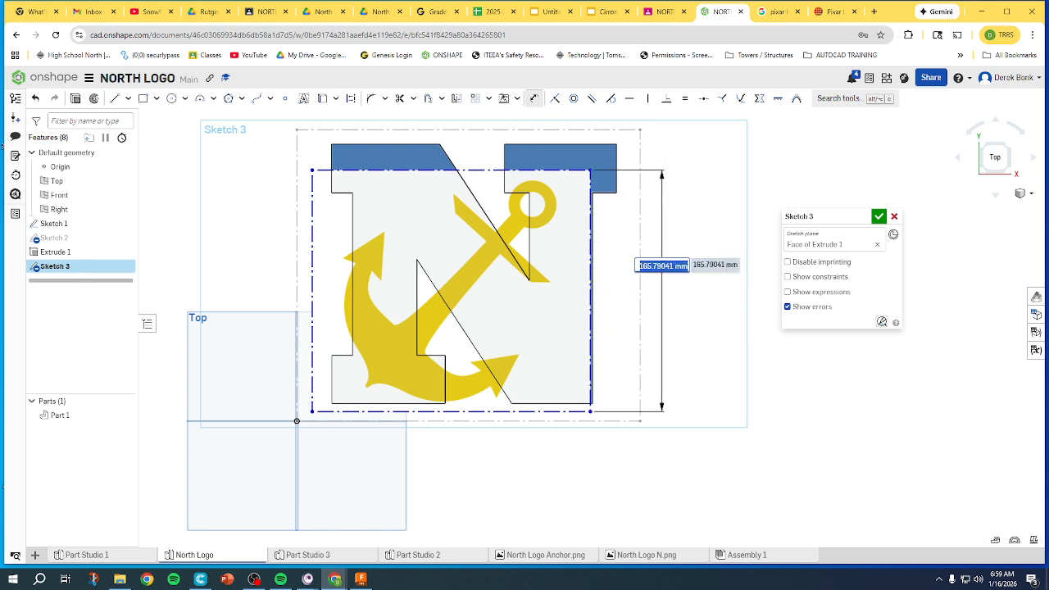
{"action": "type", "text": "200"}
{"action": "key", "text": "Return"}
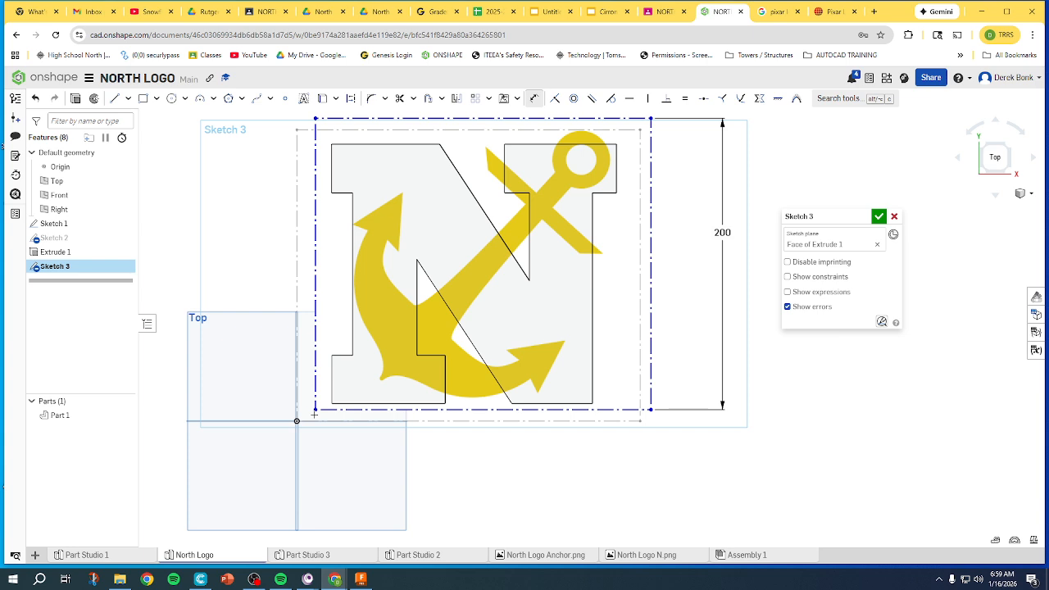
Move the anchor image so its bottom edge lines up with the origin, hide Sketch 1 and finish the sketch.
{"action": "key", "text": "Escape"}
{"action": "mouse_move", "coordinate": [316, 409]}
{"action": "left_mouse_down"}
{"action": "mouse_move", "coordinate": [296, 430]}
{"action": "mouse_move", "coordinate": [293, 417]}
{"action": "mouse_move", "coordinate": [307, 427]}
{"action": "left_mouse_up"}
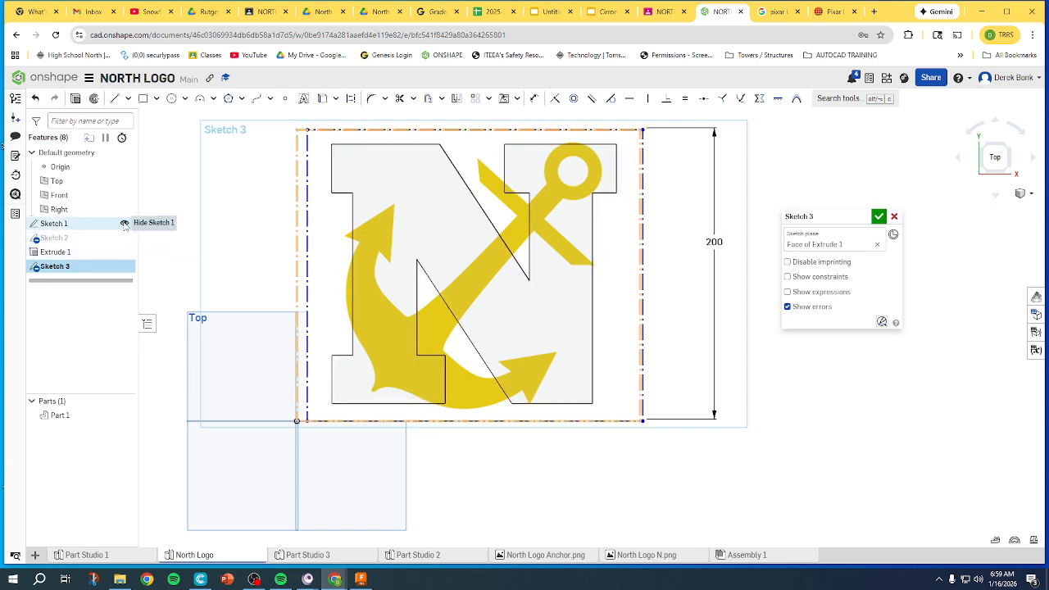
{"action": "left_click", "coordinate": [124, 224]}
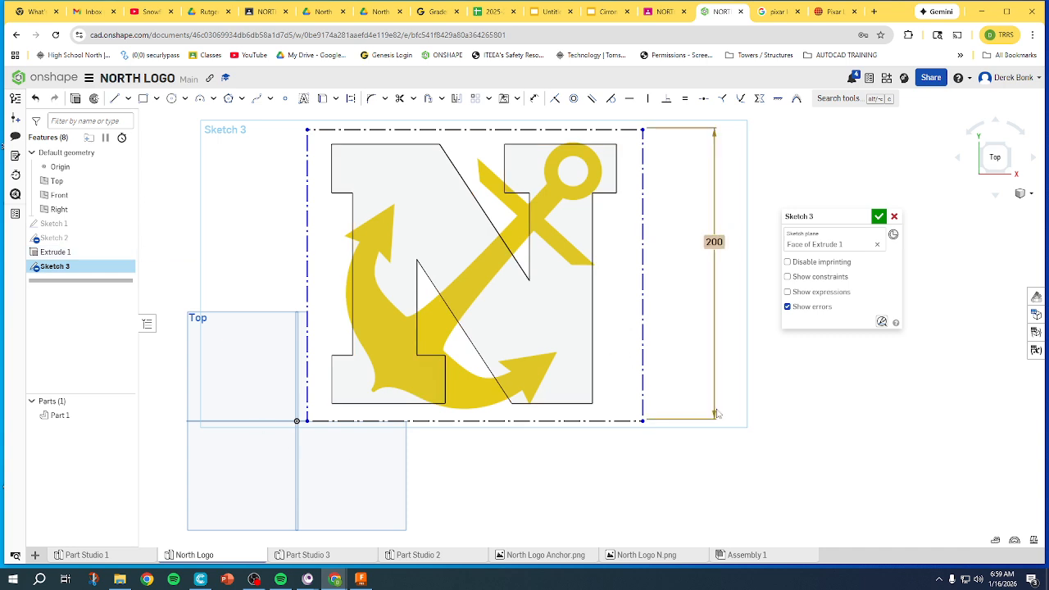
{"action": "left_click", "coordinate": [878, 216]}
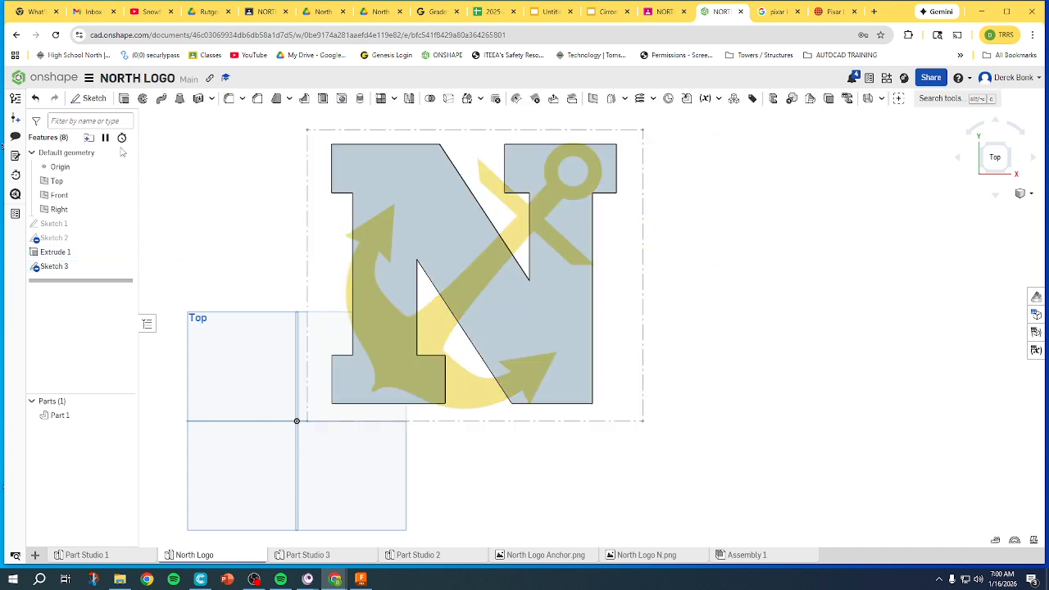
Start a new sketch on the Sketch 3 face over the N and view it from the top.
{"action": "left_click", "coordinate": [392, 331]}
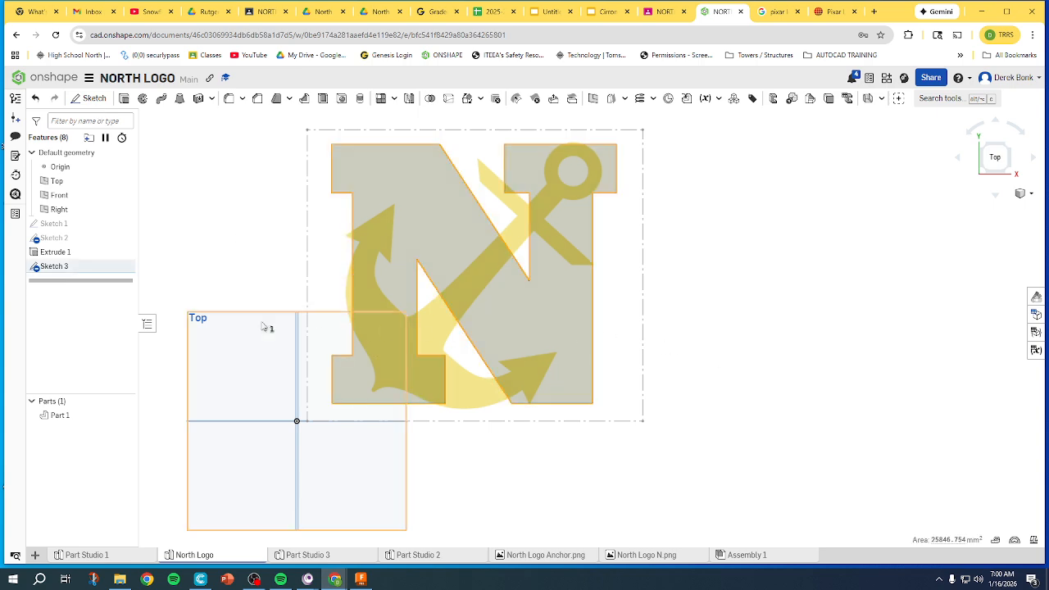
{"action": "left_click", "coordinate": [93, 98]}
{"action": "right_click_drag", "start_coordinate": [764, 502], "coordinate": [768, 435]}
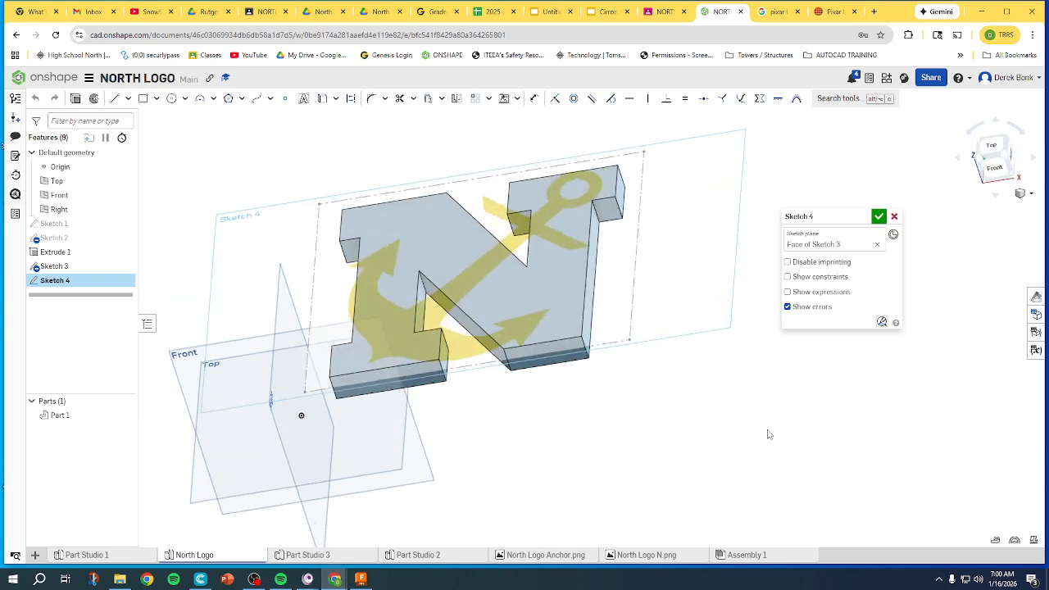
{"action": "left_click", "coordinate": [991, 147]}
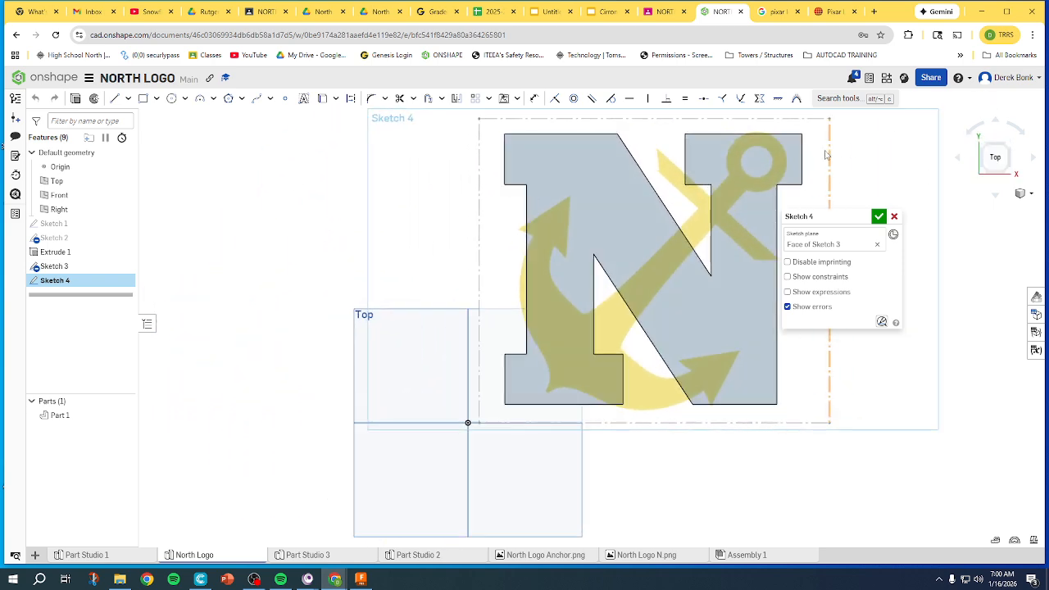
{"action": "scroll", "coordinate": [475, 361], "scroll_direction": "up", "scroll_amount": 3}
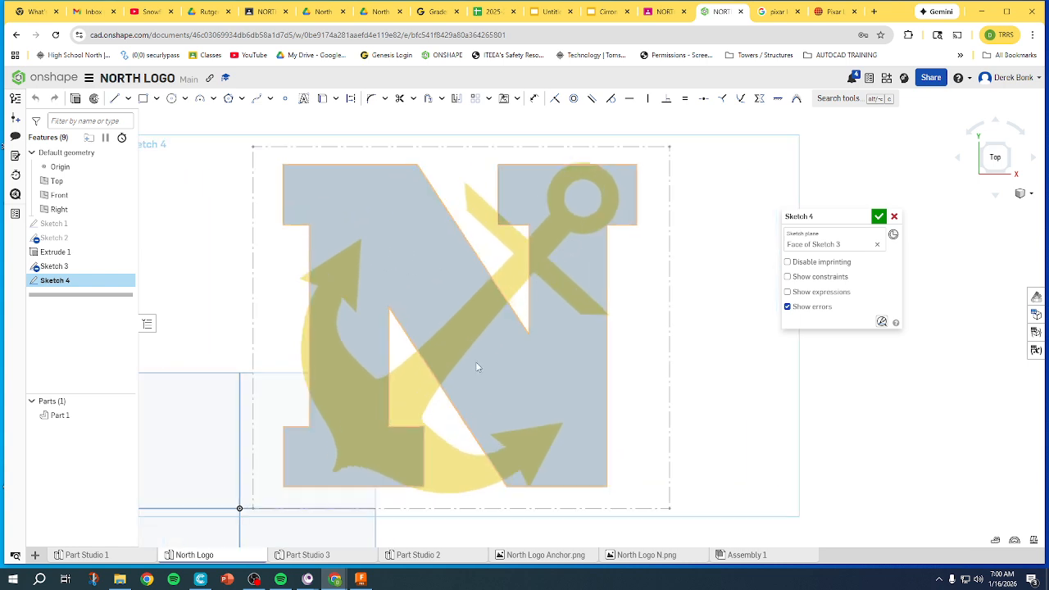
Draw a diagonal line about 254 mm long from the anchor's lower-left tip along the shank to beyond the ring.
{"action": "left_click", "coordinate": [114, 98]}
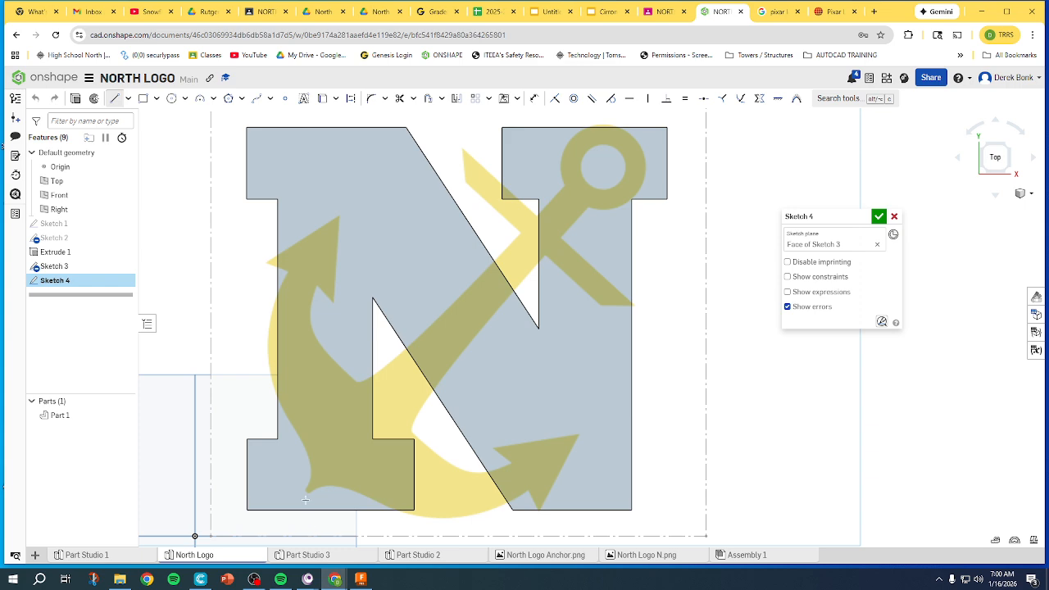
{"action": "scroll", "coordinate": [305, 492], "scroll_direction": "up", "scroll_amount": 10}
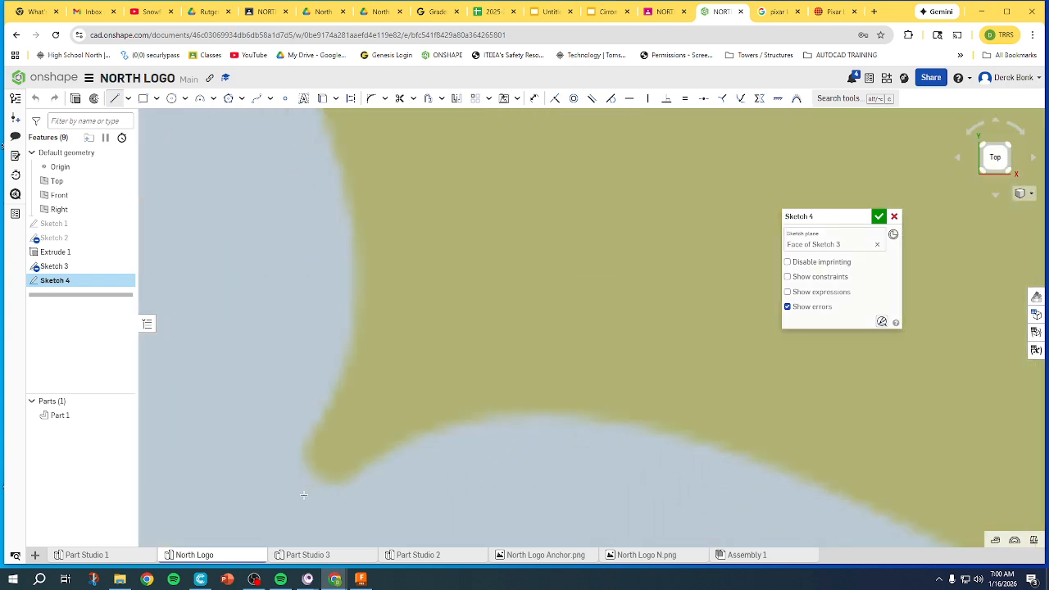
{"action": "left_click", "coordinate": [306, 477]}
{"action": "scroll", "coordinate": [307, 479], "scroll_direction": "down", "scroll_amount": 10}
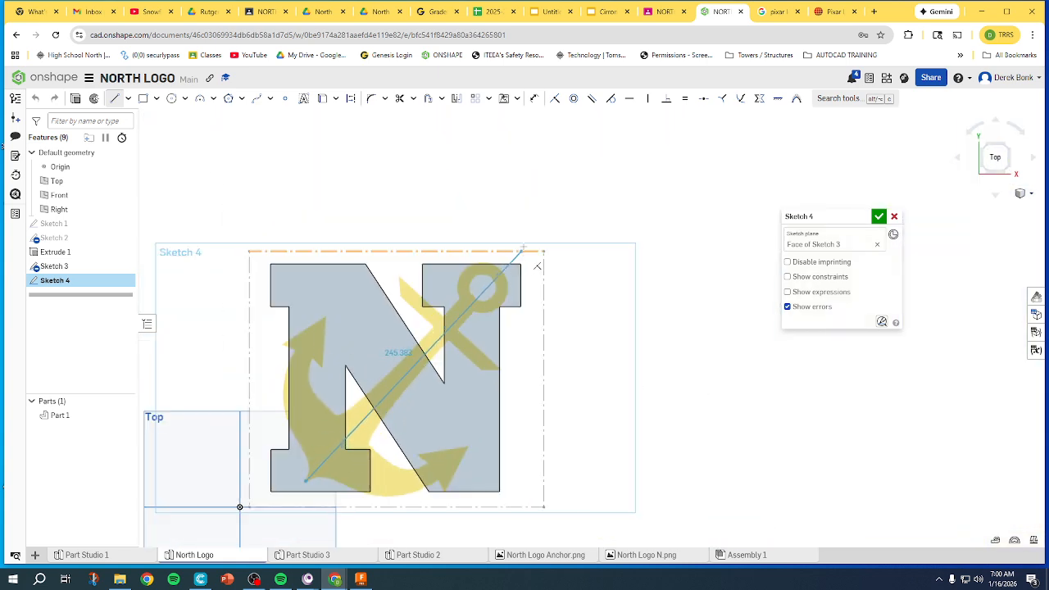
{"action": "scroll", "coordinate": [526, 239], "scroll_direction": "up", "scroll_amount": 3}
{"action": "scroll", "coordinate": [525, 239], "scroll_direction": "up", "scroll_amount": 2}
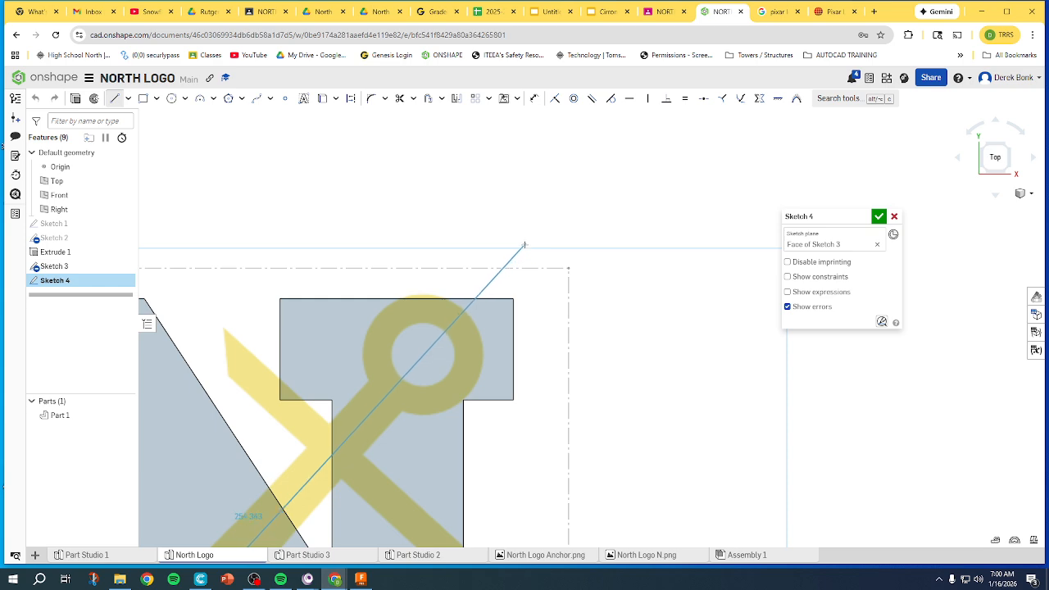
{"action": "left_click", "coordinate": [523, 244]}
{"action": "scroll", "coordinate": [503, 254], "scroll_direction": "down", "scroll_amount": 2}
{"action": "scroll", "coordinate": [502, 255], "scroll_direction": "down", "scroll_amount": 2}
{"action": "key", "text": "Escape"}
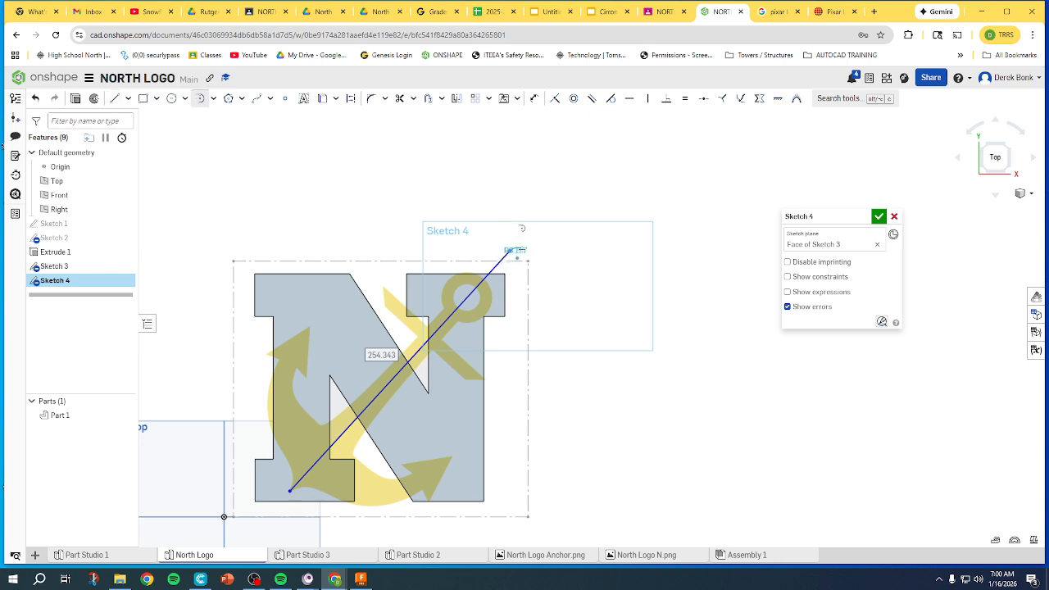
{"action": "left_click", "coordinate": [498, 270]}
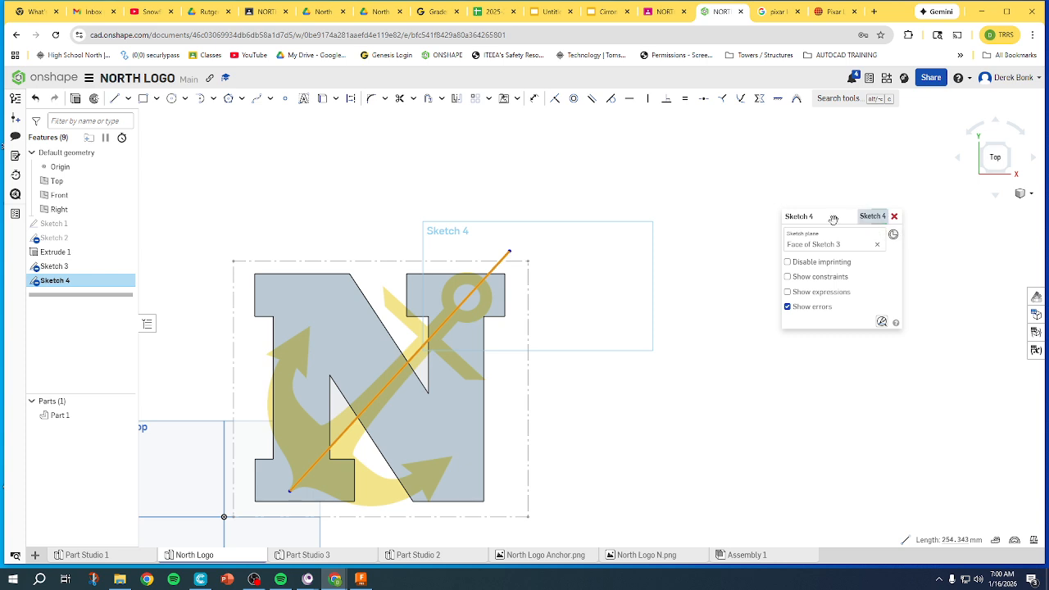
{"action": "mouse_move", "coordinate": [838, 222]}
{"action": "left_mouse_down"}
{"action": "mouse_move", "coordinate": [897, 230]}
{"action": "mouse_move", "coordinate": [895, 260]}
{"action": "mouse_move", "coordinate": [848, 212]}
{"action": "left_mouse_up"}
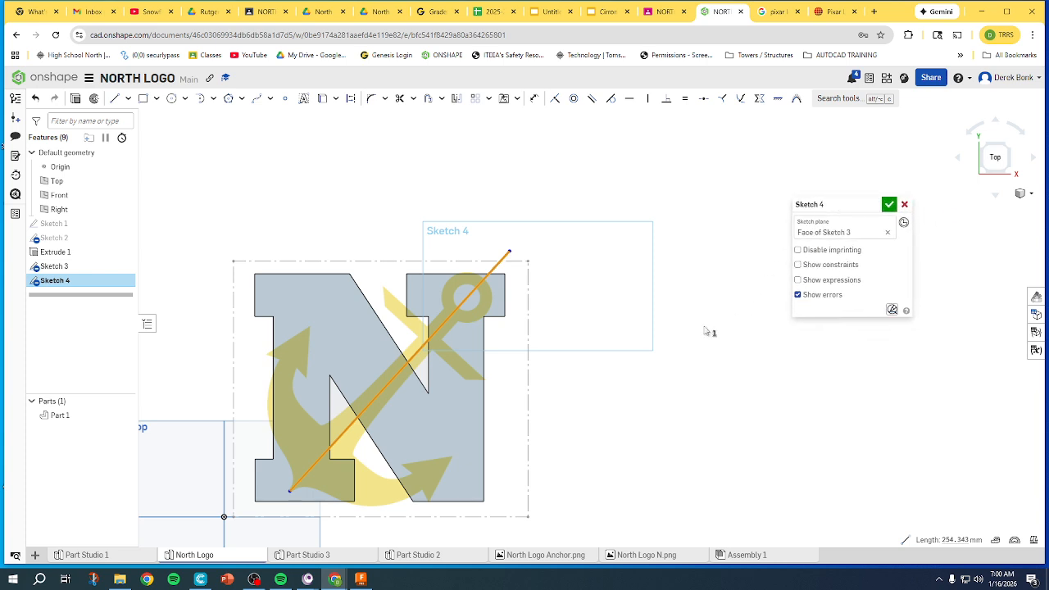
{"action": "left_click", "coordinate": [501, 264]}
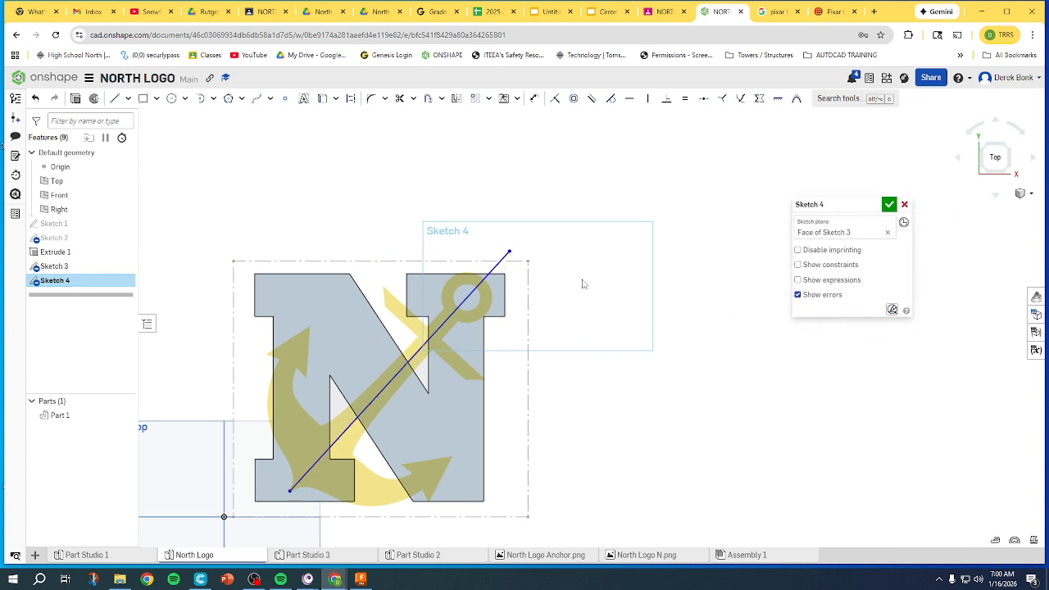
{"action": "right_click", "coordinate": [499, 269]}
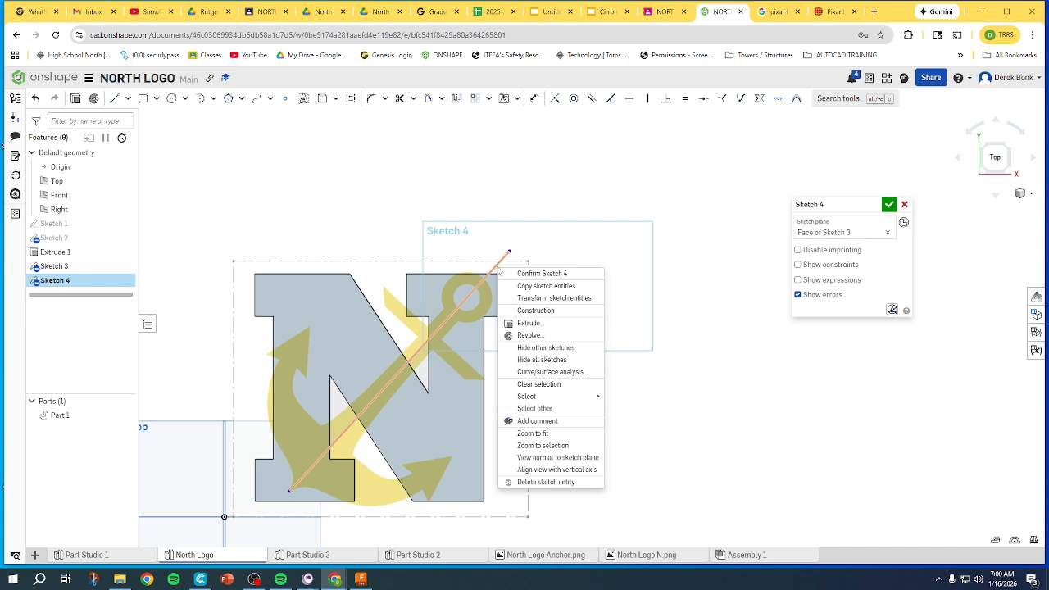
{"action": "left_click", "coordinate": [396, 224]}
Trace the inner hole of the anchor's ring with a 3 point circle about 20.8 mm in diameter.
{"action": "scroll", "coordinate": [468, 335], "scroll_direction": "up", "scroll_amount": 3}
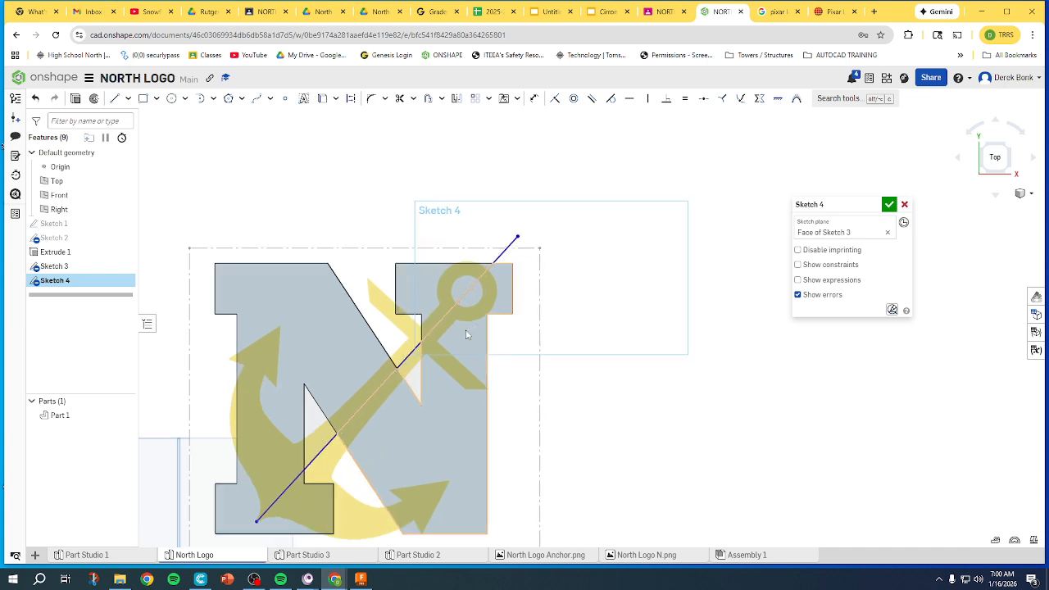
{"action": "middle_click_drag", "start_coordinate": [656, 244], "coordinate": [595, 257]}
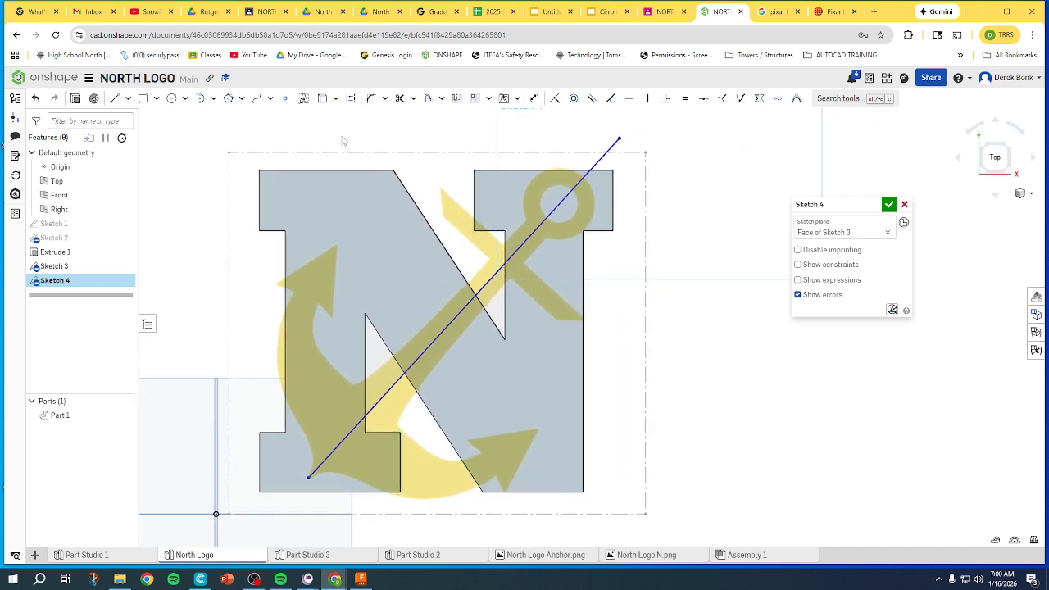
{"action": "left_click", "coordinate": [186, 101]}
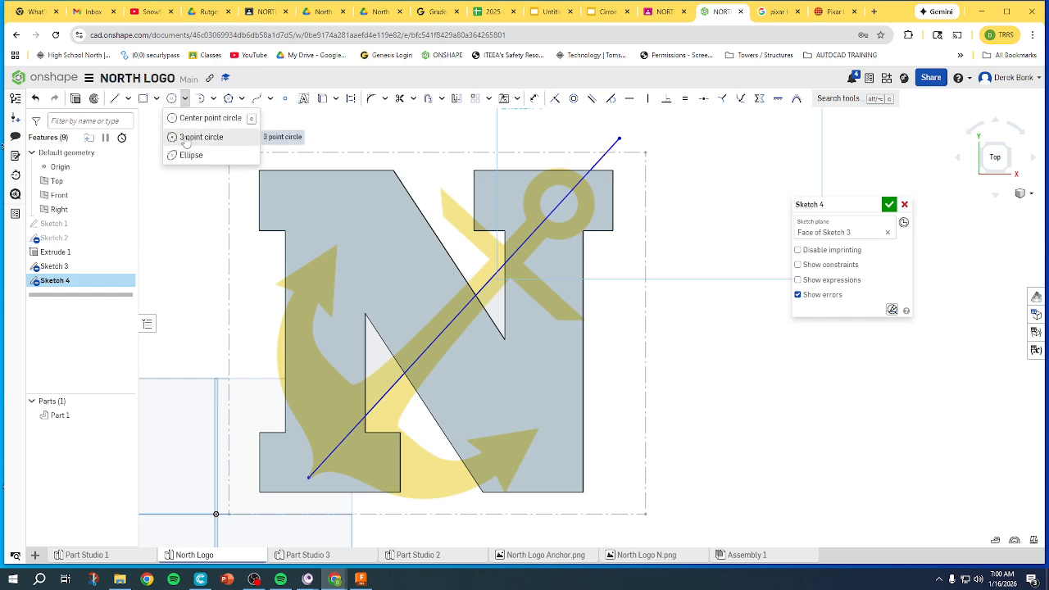
{"action": "left_click", "coordinate": [187, 137]}
{"action": "scroll", "coordinate": [569, 207], "scroll_direction": "up", "scroll_amount": 4}
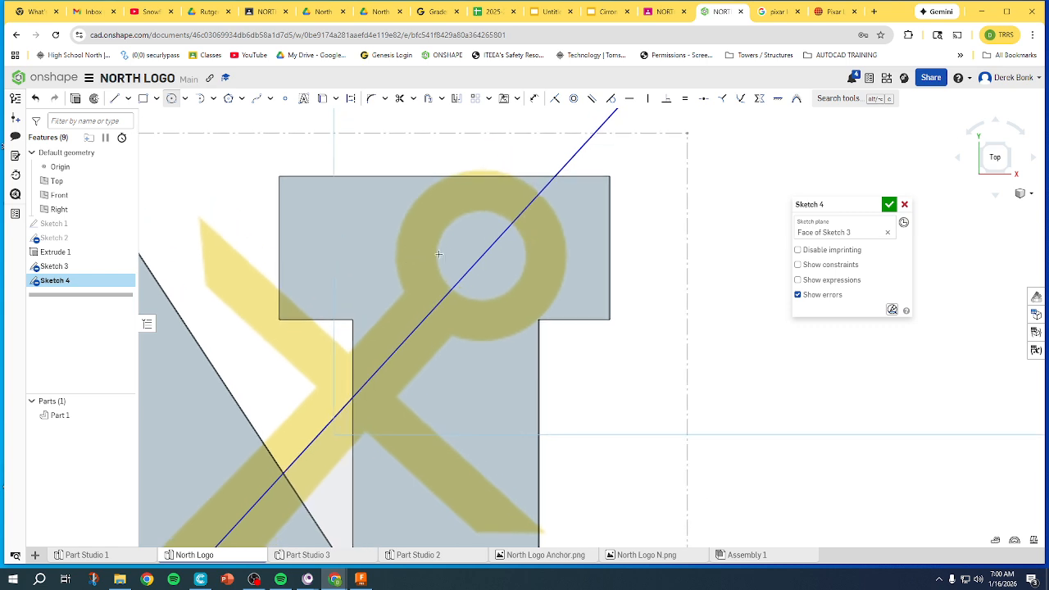
{"action": "left_click", "coordinate": [437, 254]}
{"action": "left_click", "coordinate": [505, 218]}
{"action": "left_click", "coordinate": [521, 277]}
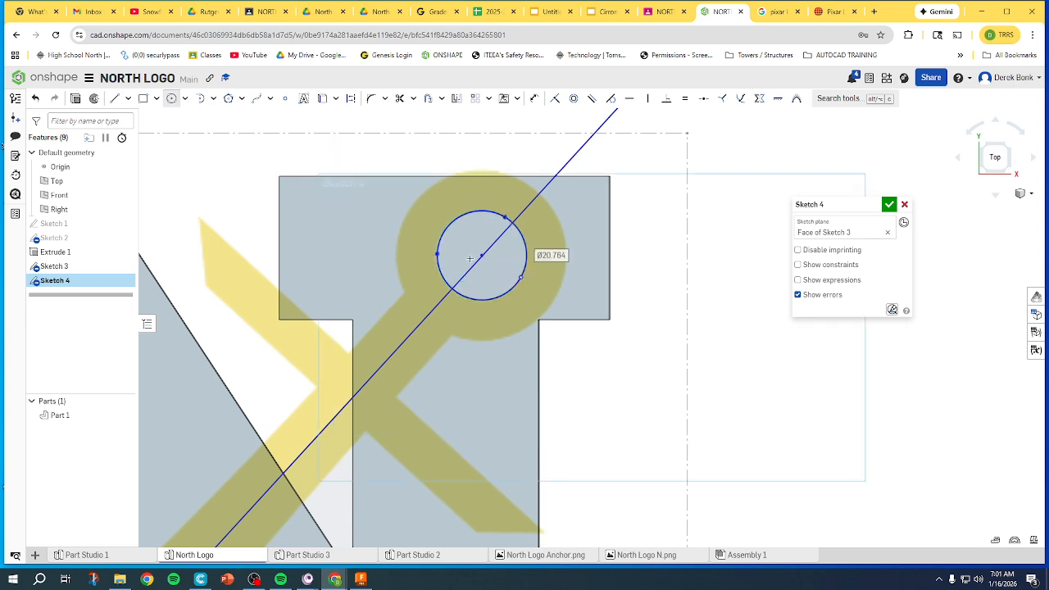
Trace the outer edge of the anchor's ring with a 3 point circle about 39.7 mm in diameter.
{"action": "left_click", "coordinate": [414, 203]}
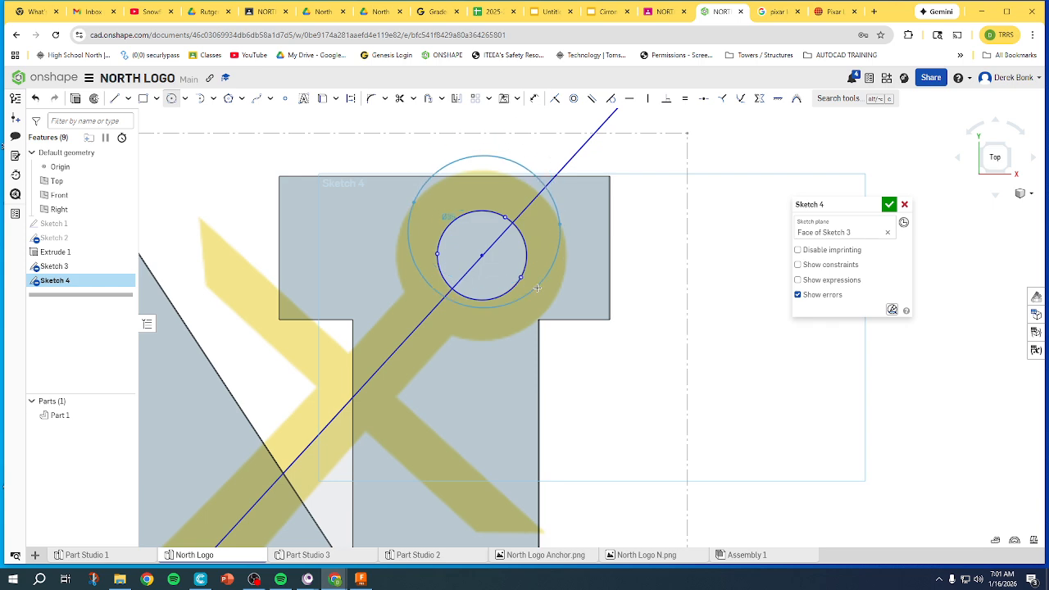
{"action": "left_click", "coordinate": [528, 325]}
{"action": "scroll", "coordinate": [528, 325], "scroll_direction": "down", "scroll_amount": 5}
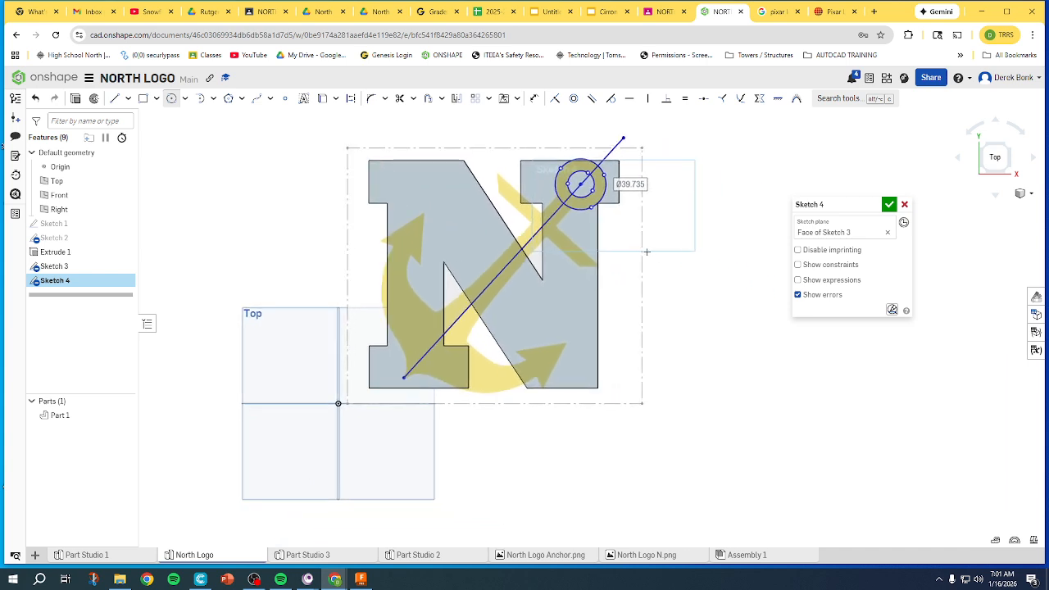
Trace the anchor's lower outer curve with a spline from the lower-left tip to the base of the right arrowhead.
{"action": "scroll", "coordinate": [648, 254], "scroll_direction": "up", "scroll_amount": 3}
{"action": "scroll", "coordinate": [525, 290], "scroll_direction": "down", "scroll_amount": 2}
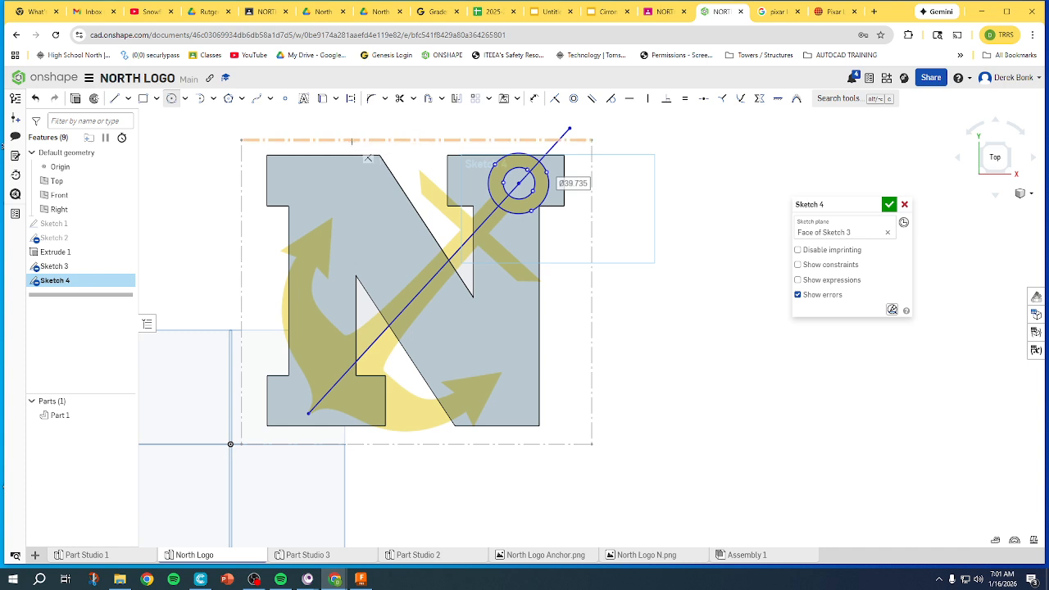
{"action": "left_click", "coordinate": [256, 97]}
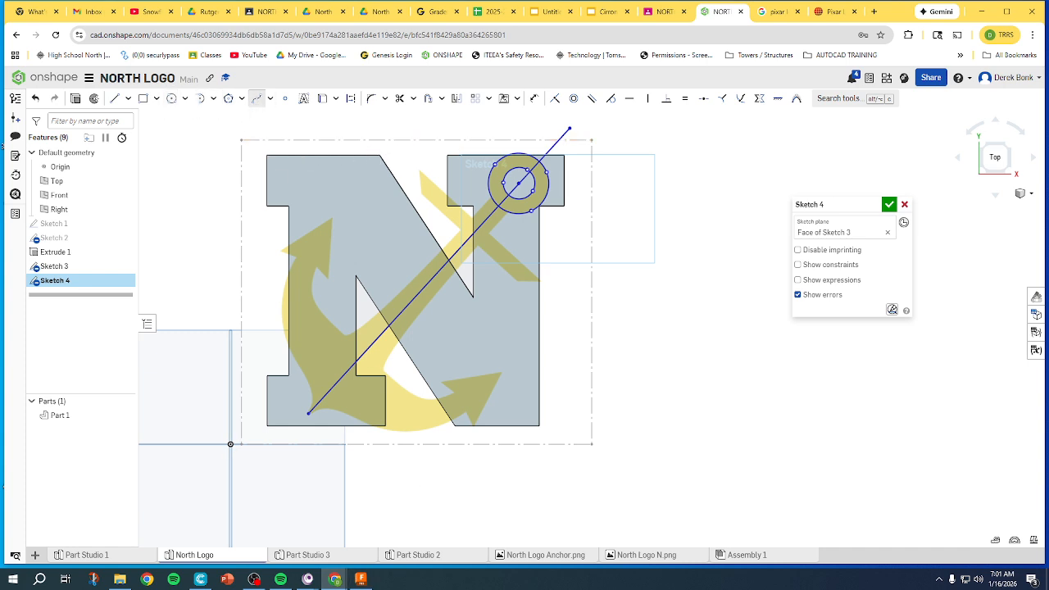
{"action": "scroll", "coordinate": [308, 431], "scroll_direction": "up", "scroll_amount": 5}
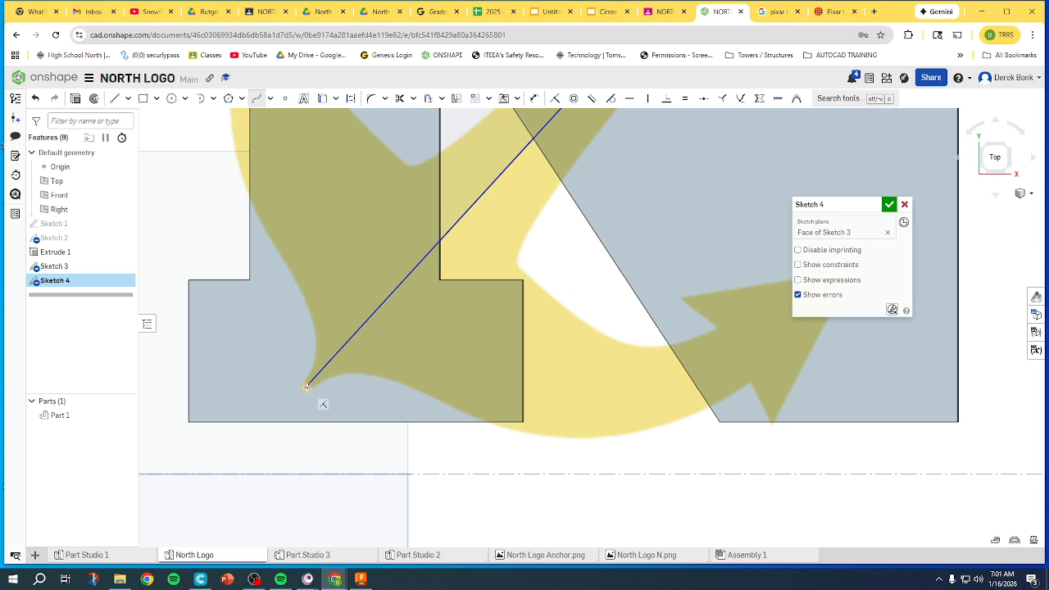
{"action": "left_click", "coordinate": [387, 378]}
{"action": "left_click", "coordinate": [466, 415]}
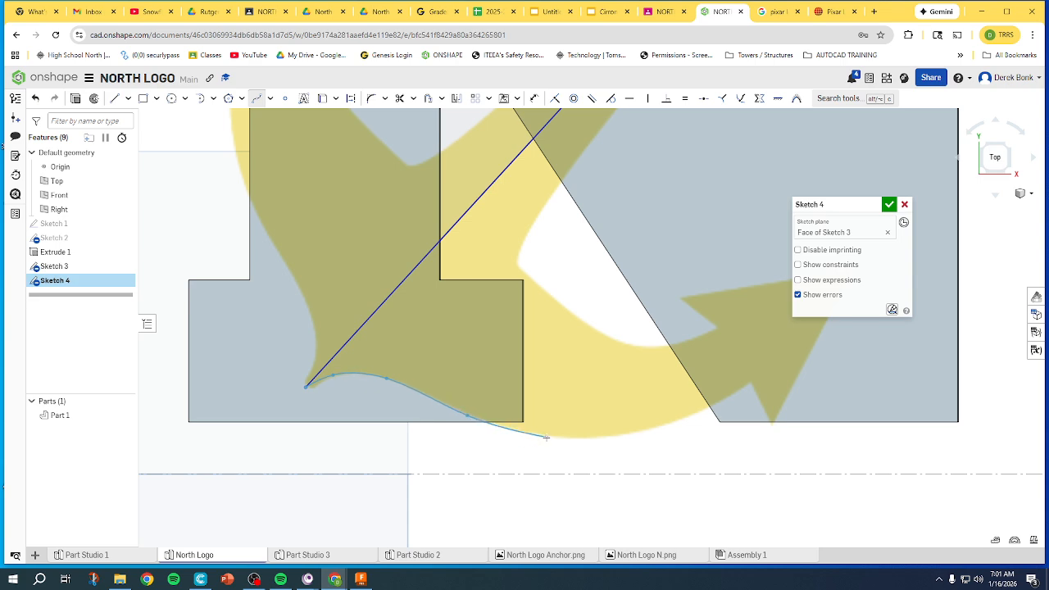
{"action": "left_click", "coordinate": [546, 437]}
{"action": "left_click", "coordinate": [645, 428]}
{"action": "left_click", "coordinate": [702, 409]}
{"action": "left_click", "coordinate": [750, 382]}
{"action": "key", "text": "Escape"}
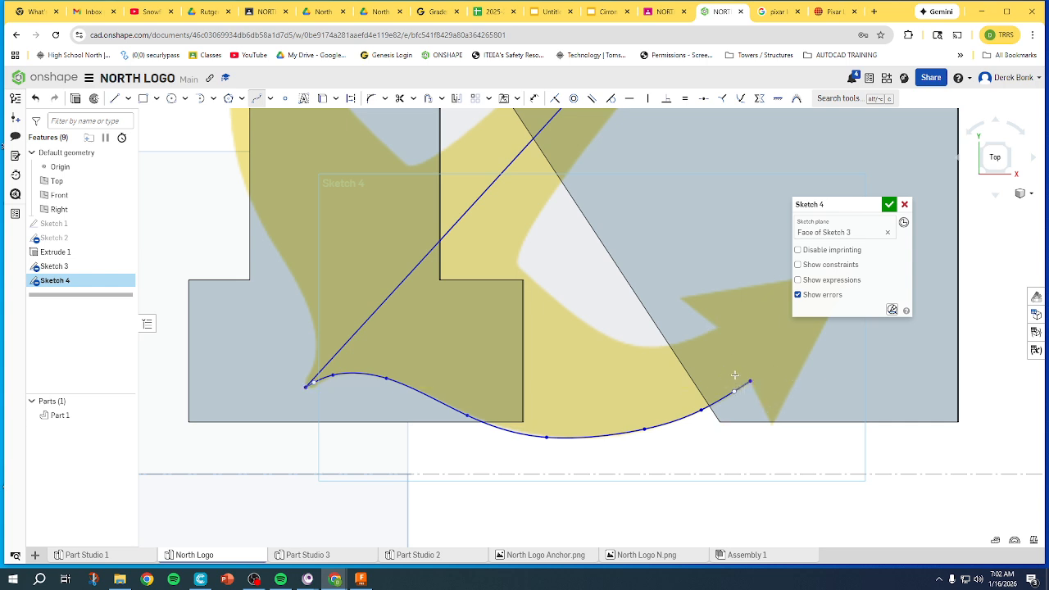
Trace the right arrowhead with four connected lines, including a short edge about 11.7 mm and an outer edge about 41 mm long.
{"action": "mouse_move", "coordinate": [775, 402]}
{"action": "middle_mouse_down"}
{"action": "mouse_move", "coordinate": [574, 422]}
{"action": "mouse_move", "coordinate": [520, 401]}
{"action": "middle_mouse_up"}
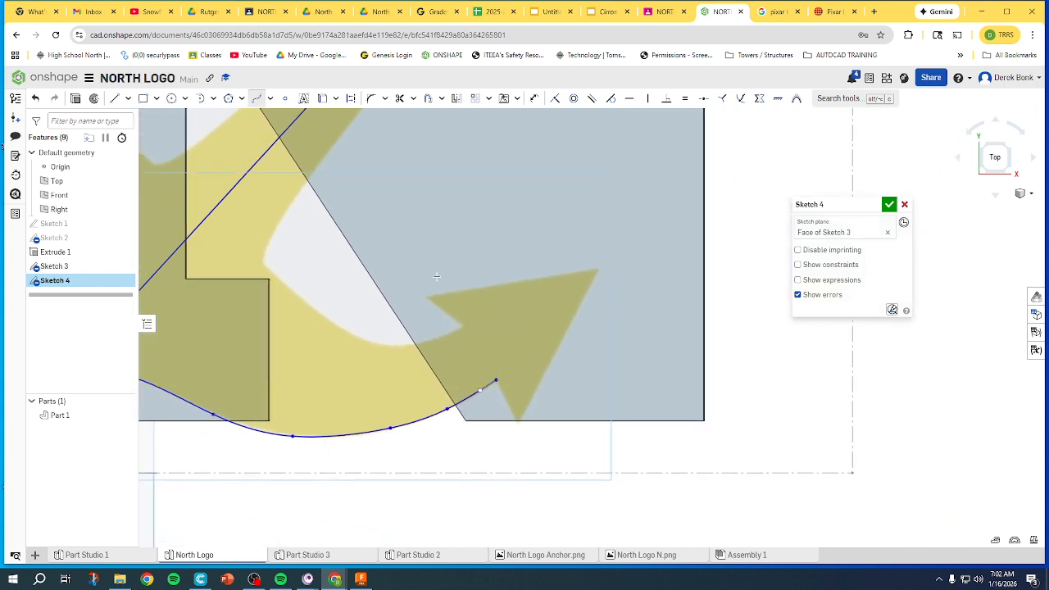
{"action": "left_click", "coordinate": [114, 98]}
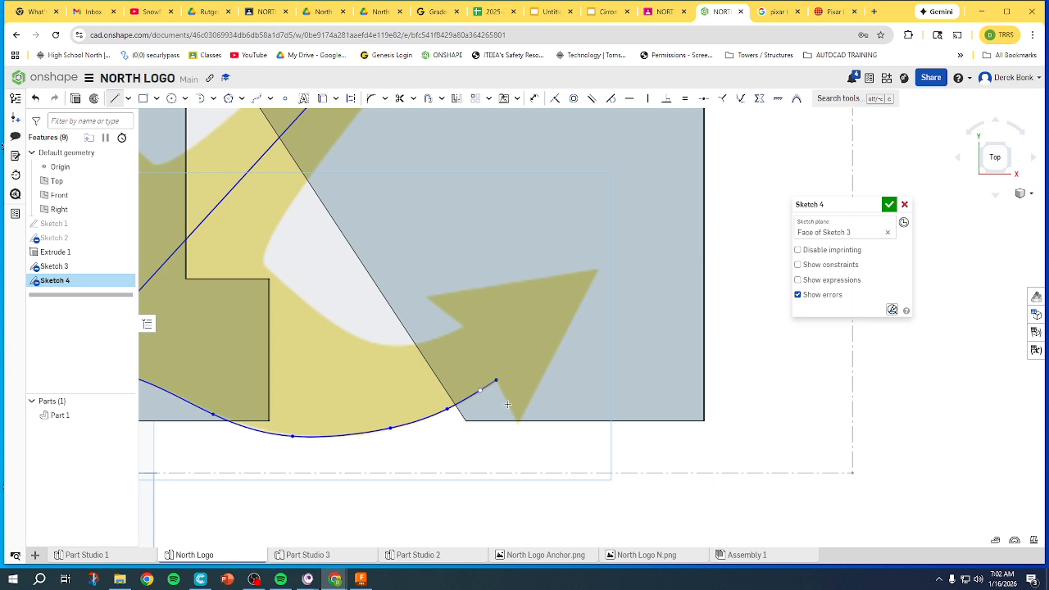
{"action": "left_click", "coordinate": [496, 380]}
{"action": "left_click", "coordinate": [517, 425]}
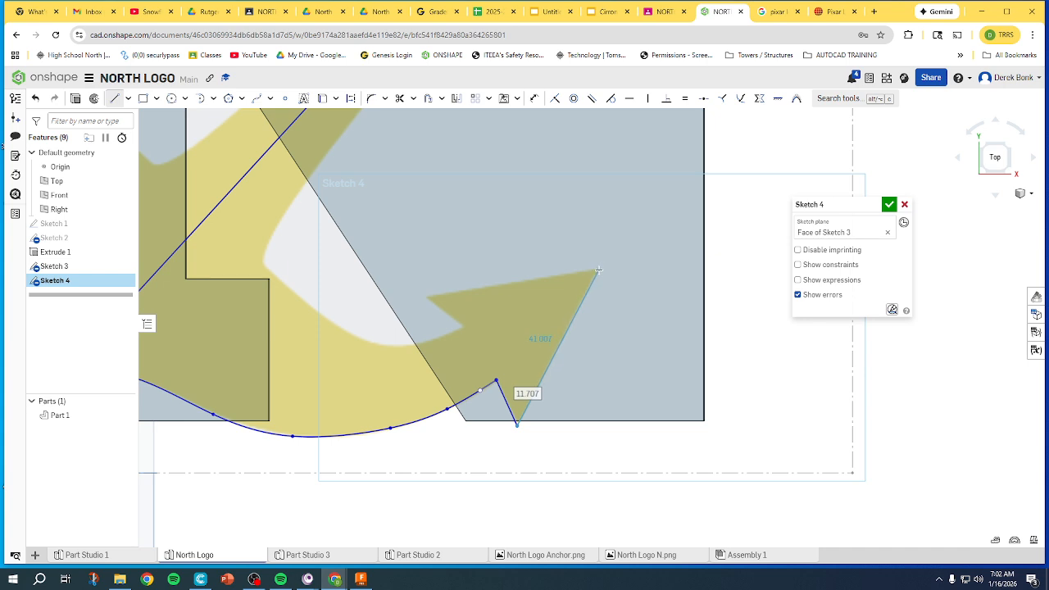
{"action": "left_click", "coordinate": [599, 269]}
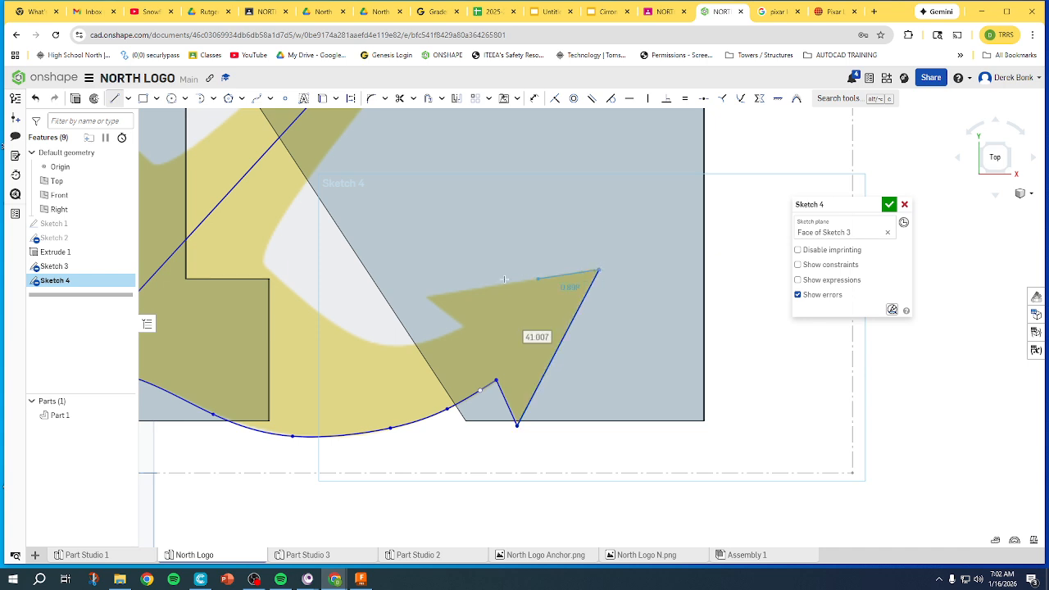
{"action": "left_click", "coordinate": [428, 298]}
{"action": "left_click", "coordinate": [465, 329]}
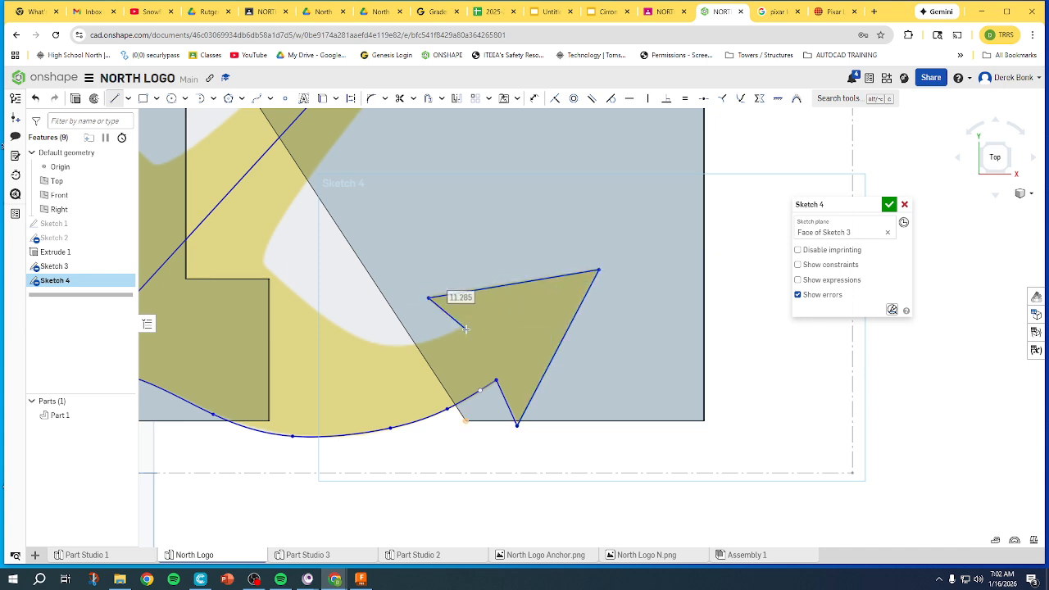
{"action": "key", "text": "Escape"}
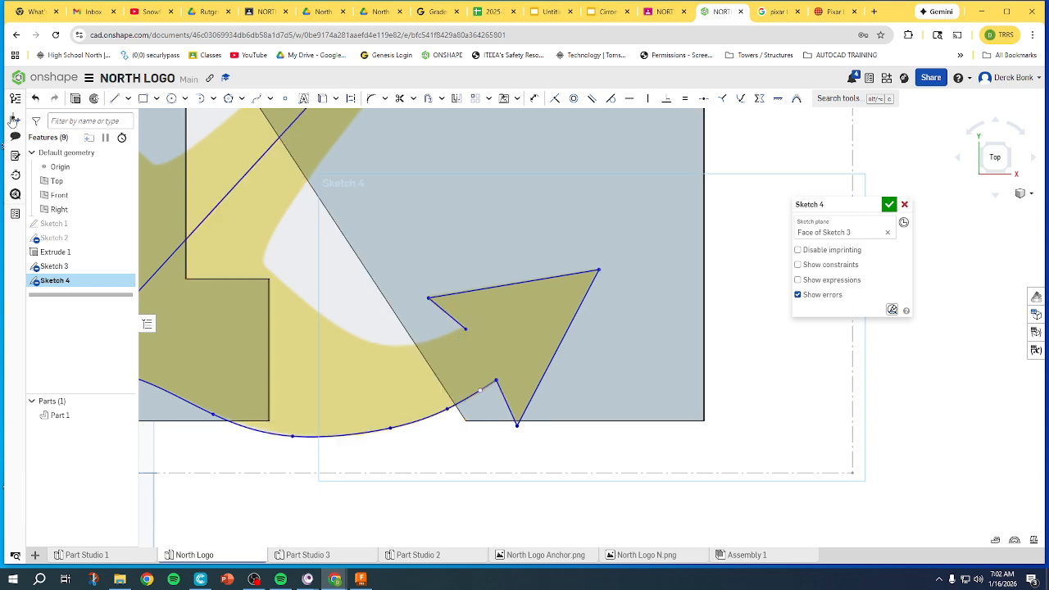
Trace the anchor's inner curve with a spline from the right arrowhead's inner corner along the shank to the crossbar.
{"action": "left_click", "coordinate": [256, 98]}
{"action": "left_click", "coordinate": [468, 333]}
{"action": "left_click", "coordinate": [398, 347]}
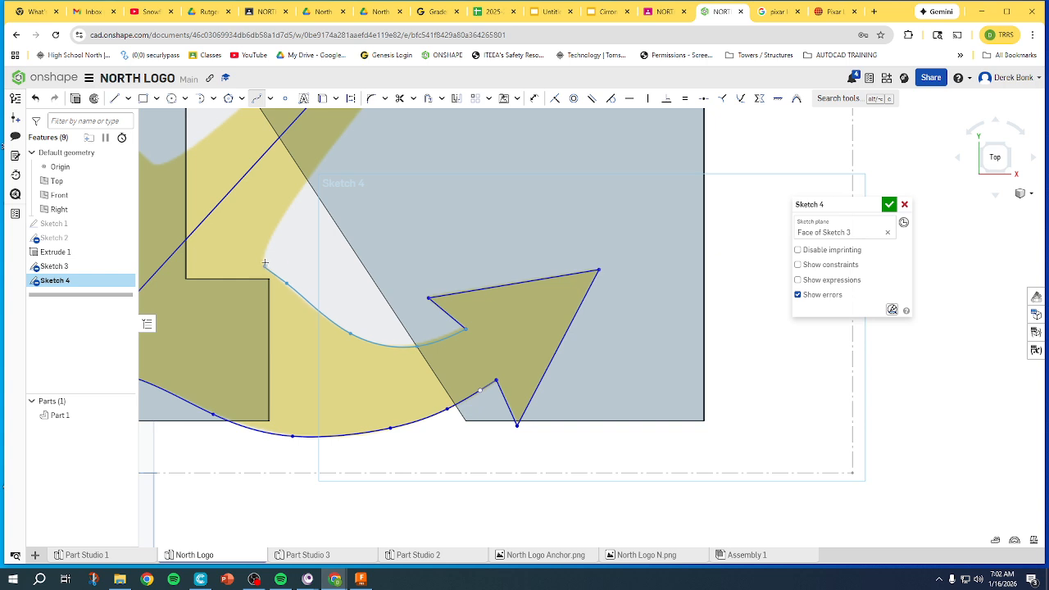
{"action": "scroll", "coordinate": [259, 257], "scroll_direction": "up", "scroll_amount": 5}
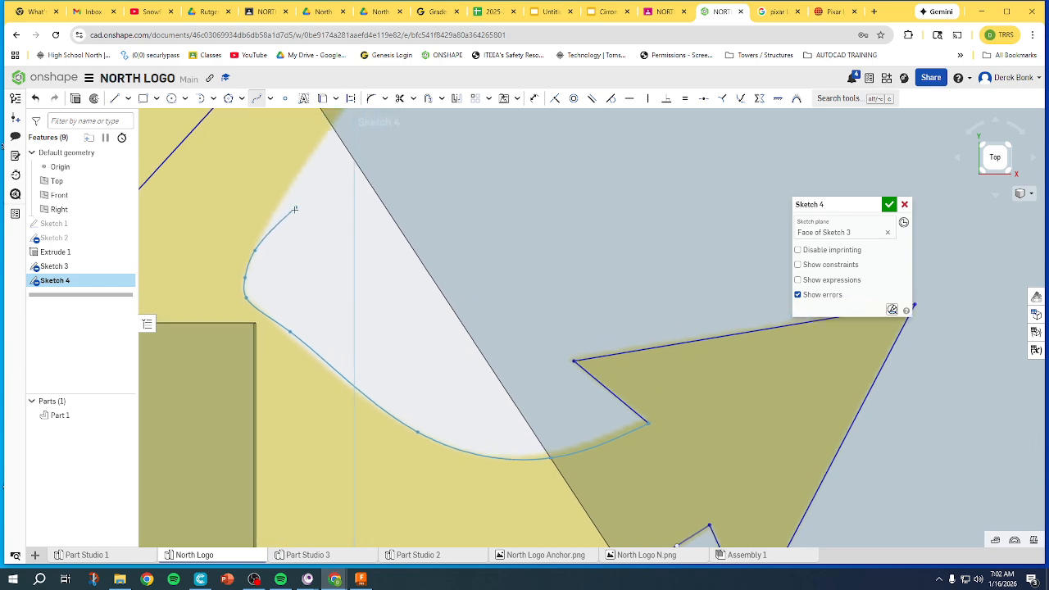
{"action": "middle_click_drag", "start_coordinate": [309, 187], "coordinate": [245, 244]}
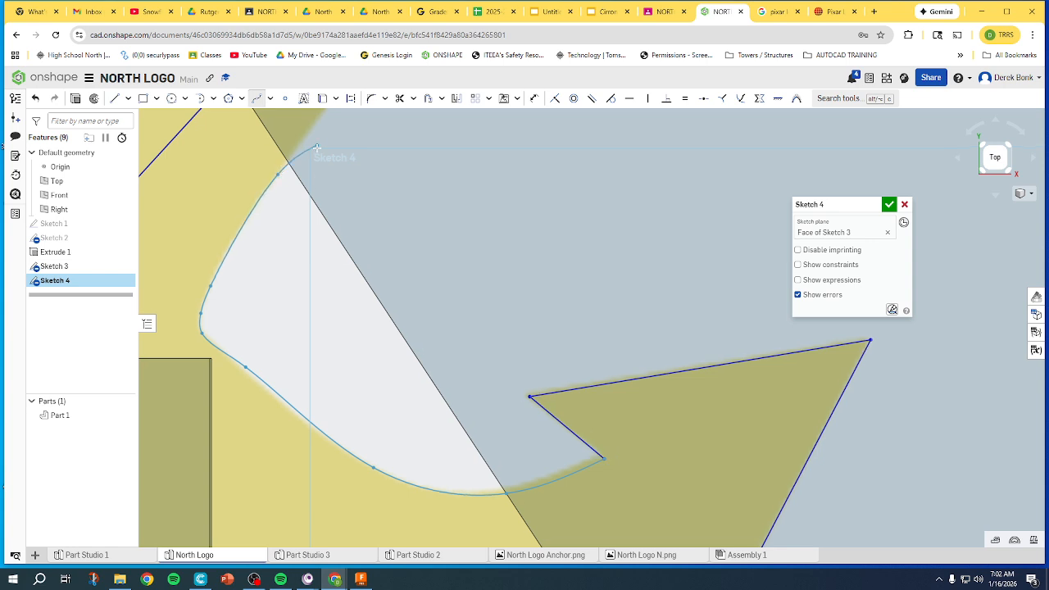
{"action": "scroll", "coordinate": [277, 173], "scroll_direction": "down", "scroll_amount": 5}
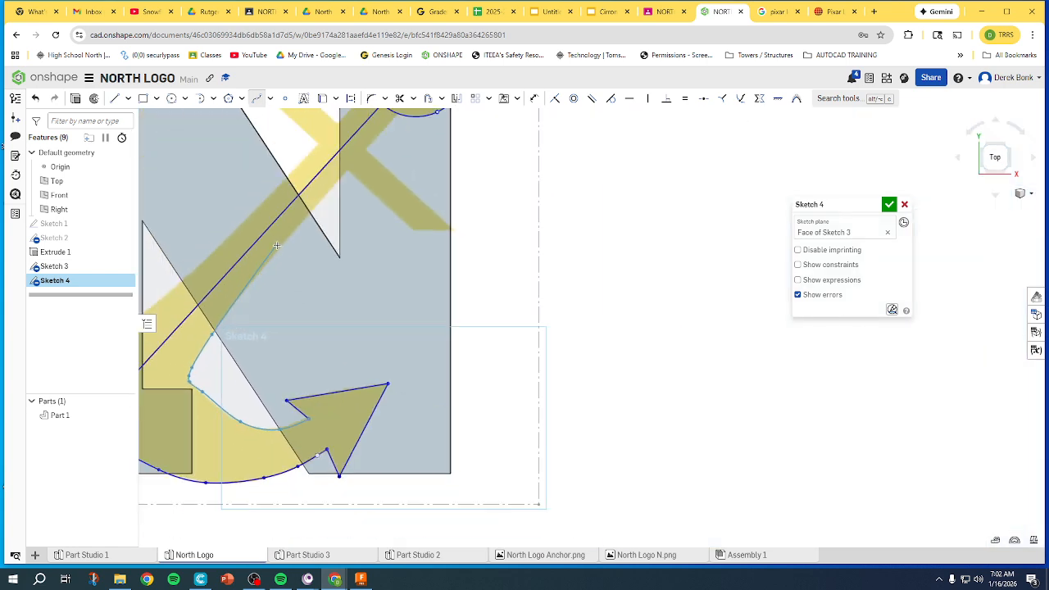
{"action": "left_click", "coordinate": [281, 246]}
{"action": "left_click", "coordinate": [327, 194]}
{"action": "double_click", "coordinate": [350, 170]}
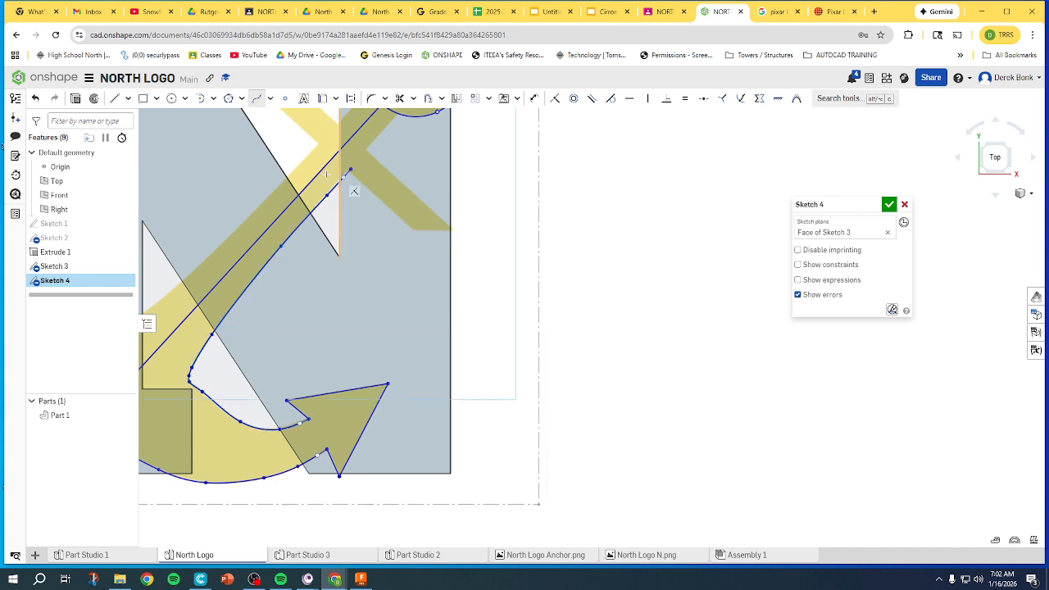
Outline the crossbar's lower-right arm with connected lines, ending with a line about 18.6 mm long up the shank to the ring.
{"action": "left_click", "coordinate": [116, 98]}
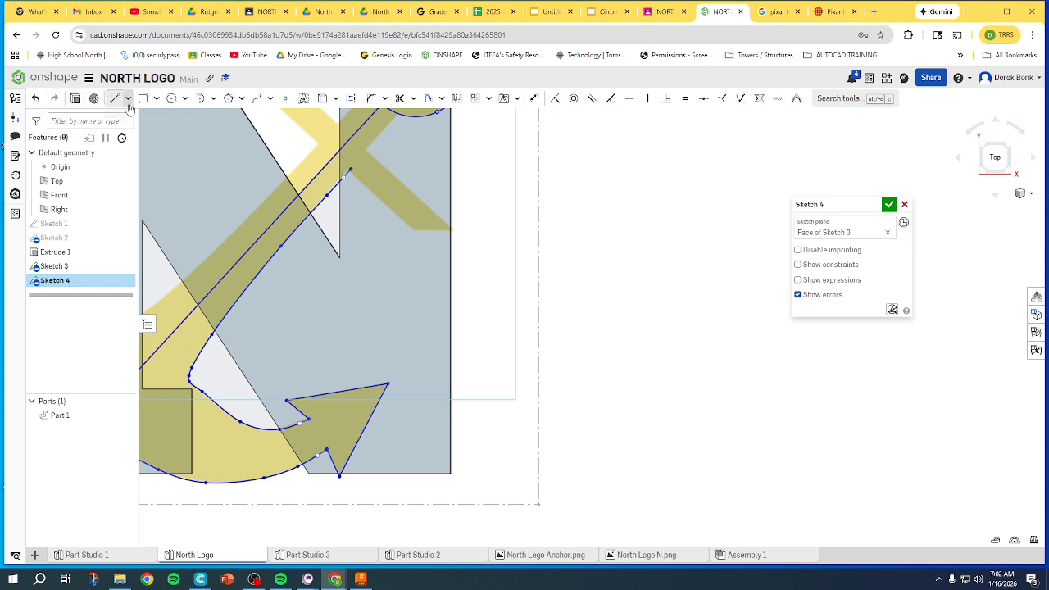
{"action": "left_click", "coordinate": [345, 171]}
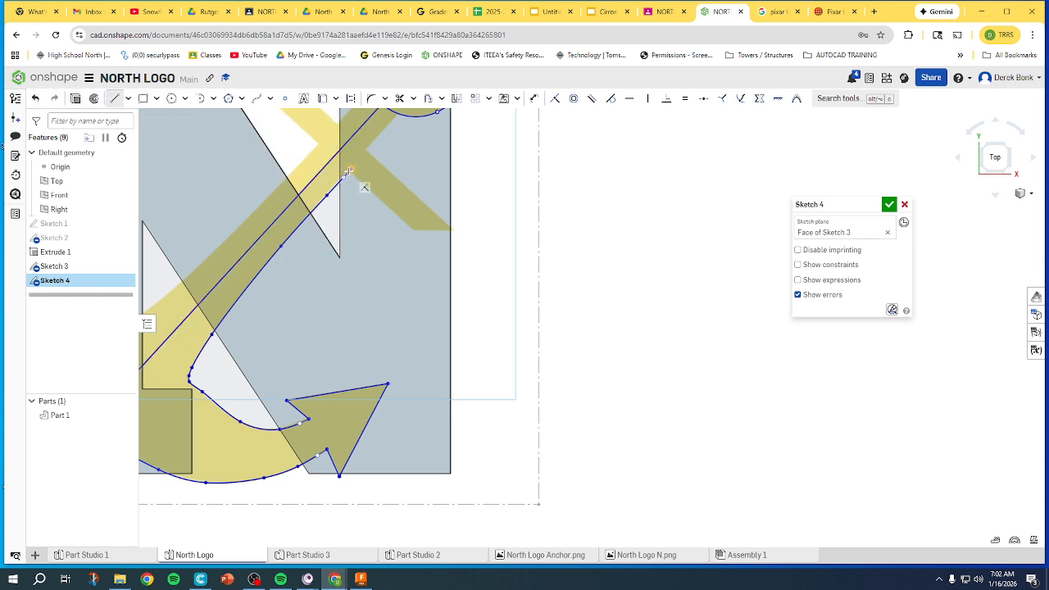
{"action": "left_click", "coordinate": [419, 229]}
{"action": "left_click", "coordinate": [455, 228]}
{"action": "left_click", "coordinate": [366, 147]}
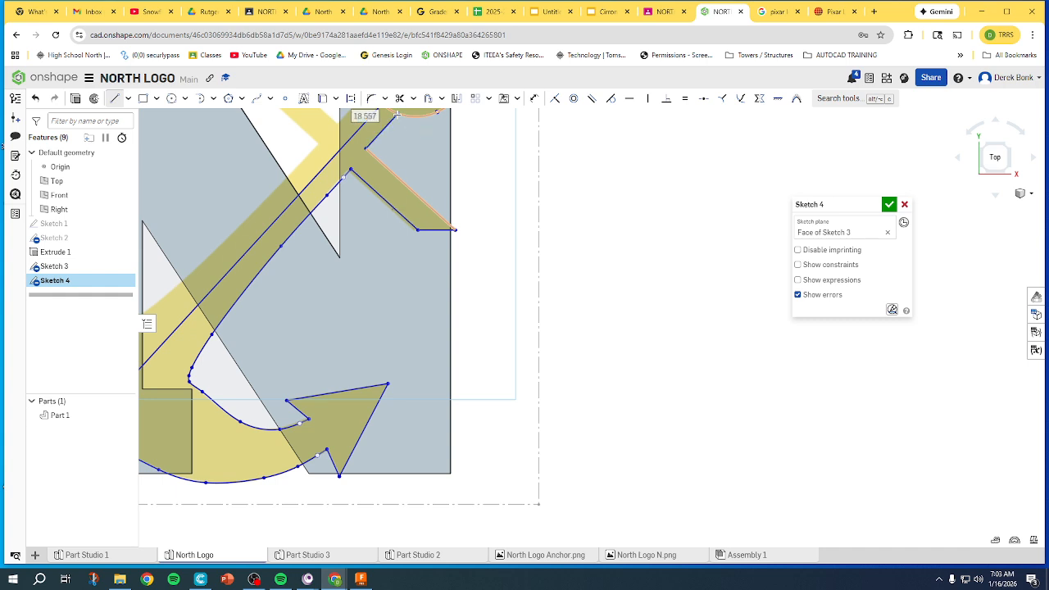
{"action": "key", "text": "Escape"}
Mirror the traced shank edge, crossbar arm, arrowhead lines and both splines about the long diagonal line.
{"action": "scroll", "coordinate": [546, 242], "scroll_direction": "down", "scroll_amount": 5}
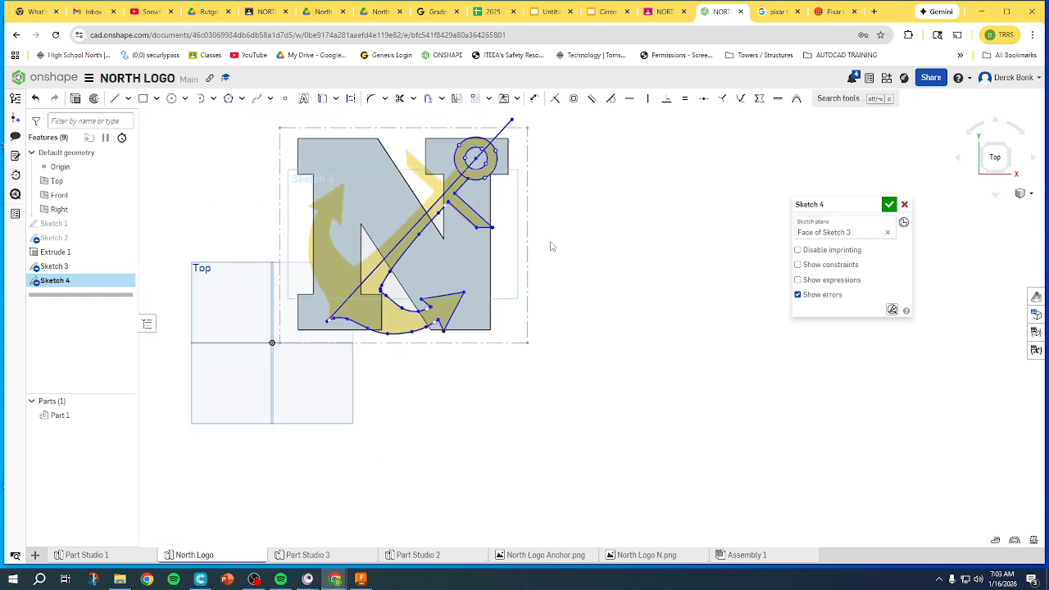
{"action": "scroll", "coordinate": [685, 279], "scroll_direction": "up", "scroll_amount": 3}
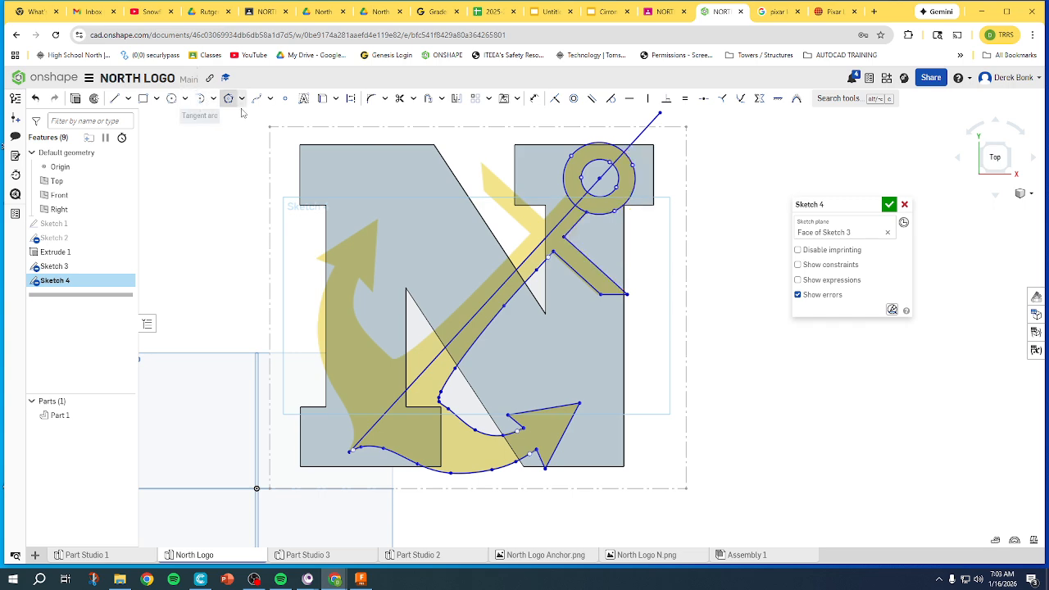
{"action": "left_click", "coordinate": [457, 99]}
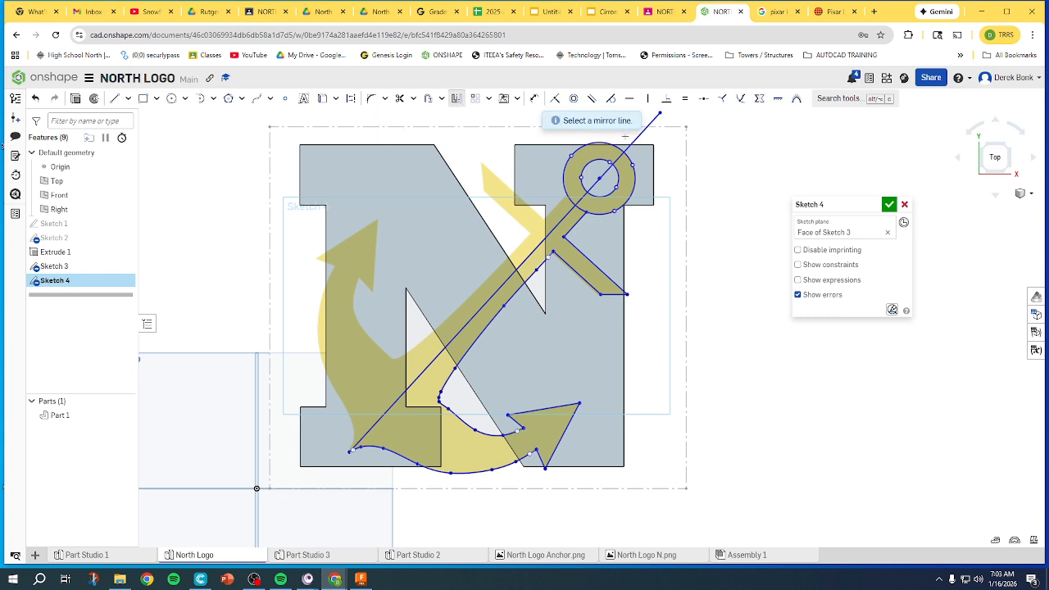
{"action": "left_click", "coordinate": [630, 147]}
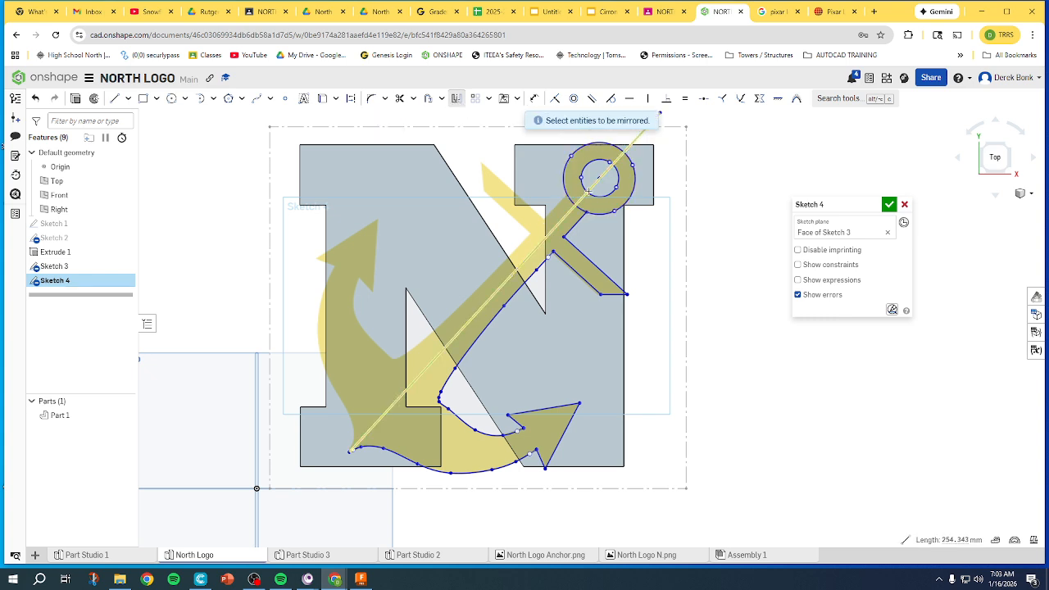
{"action": "left_click", "coordinate": [572, 224]}
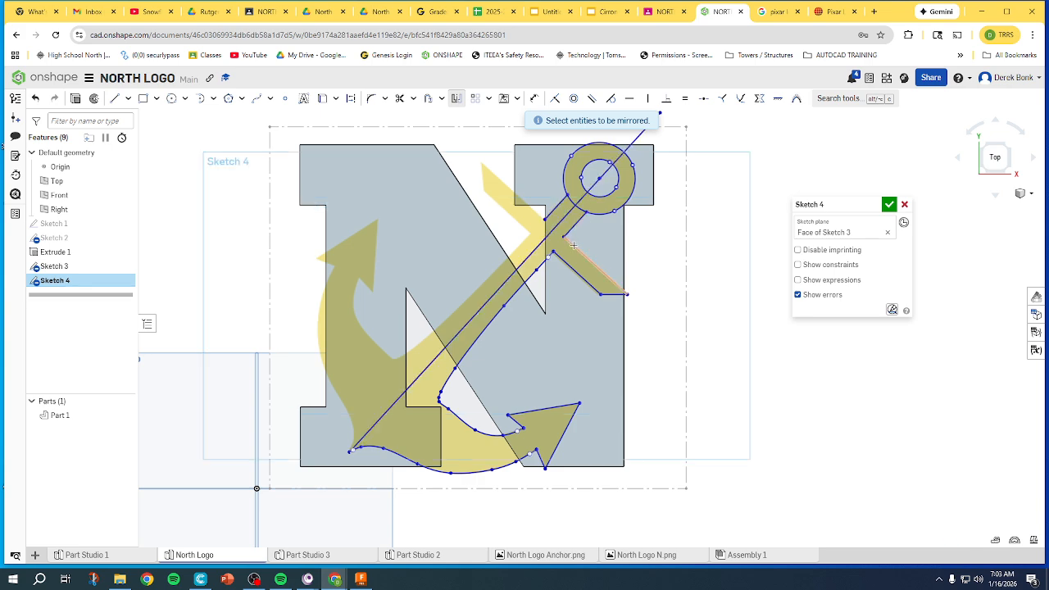
{"action": "left_click", "coordinate": [573, 246]}
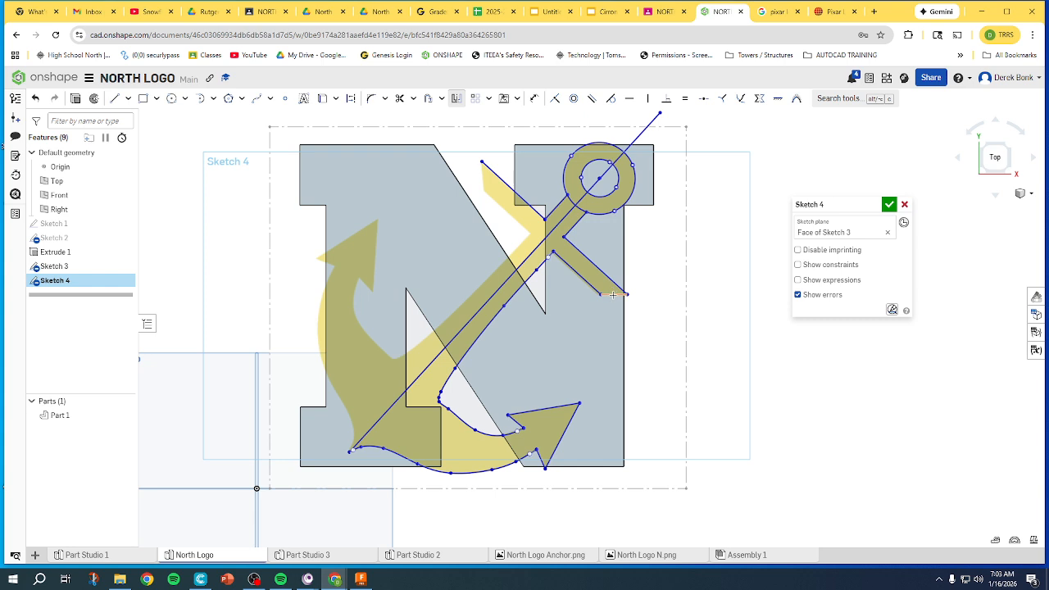
{"action": "left_click", "coordinate": [583, 279]}
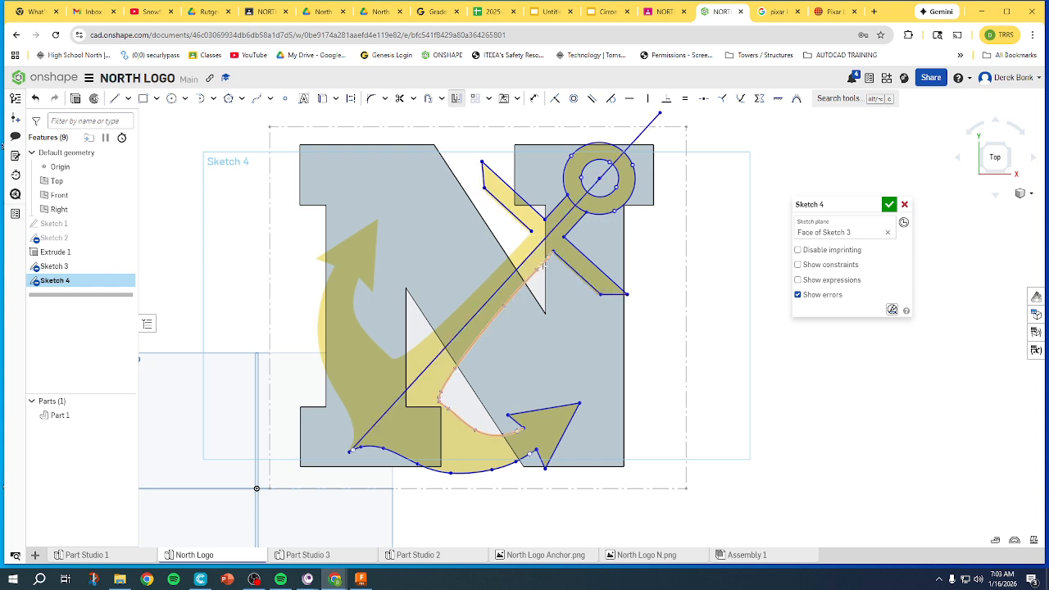
{"action": "left_click", "coordinate": [520, 292]}
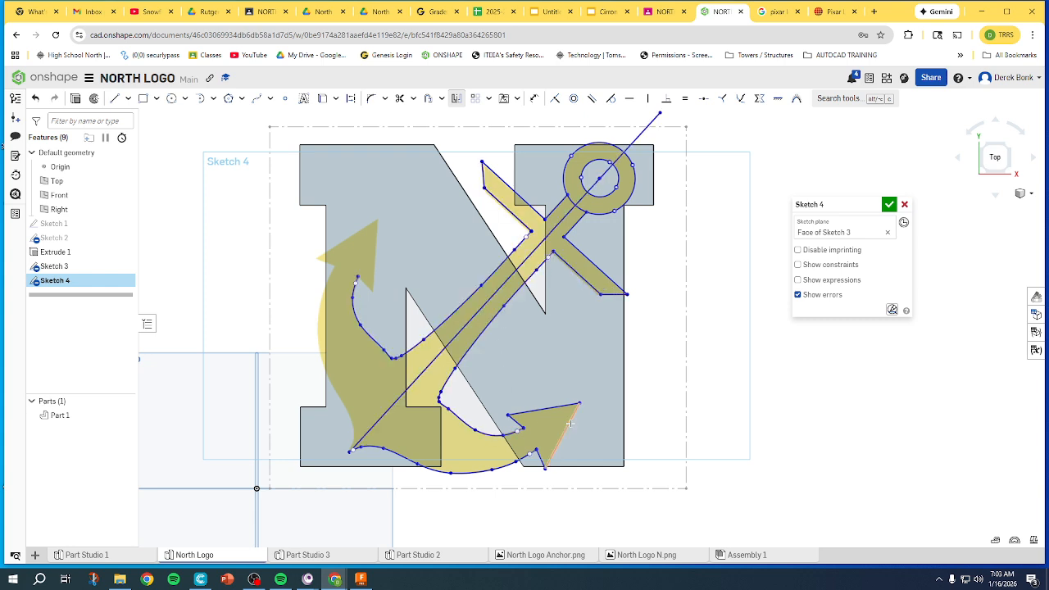
{"action": "left_click", "coordinate": [520, 423]}
{"action": "left_click", "coordinate": [546, 408]}
{"action": "left_click", "coordinate": [565, 428]}
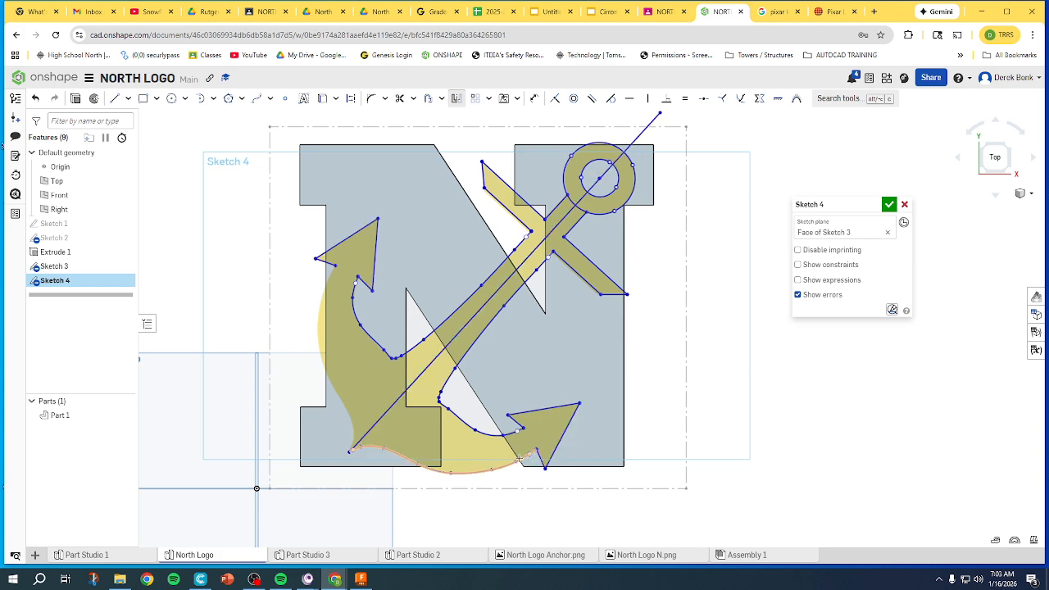
{"action": "left_click", "coordinate": [520, 459]}
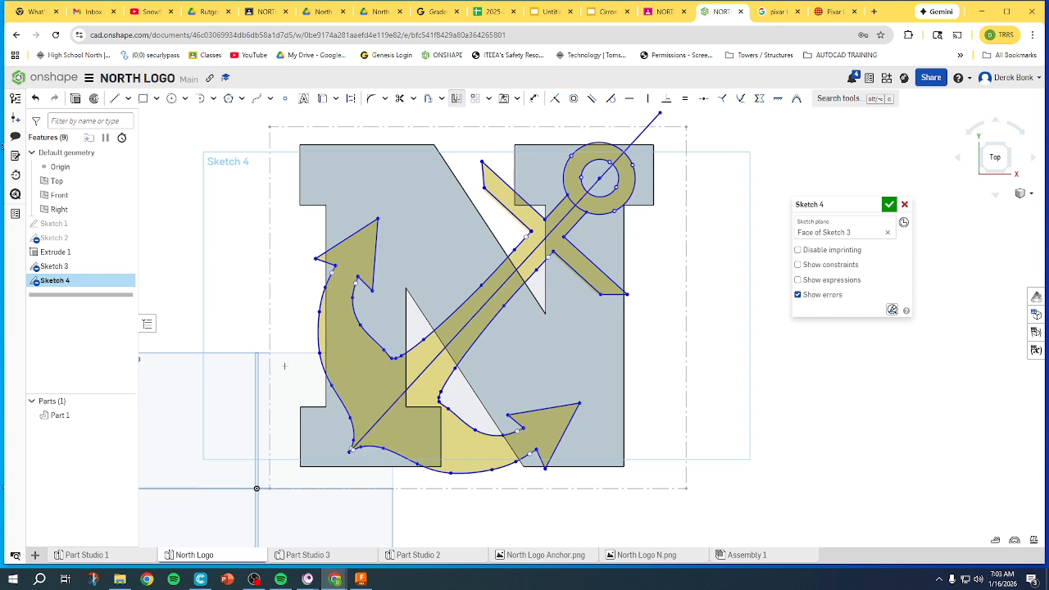
Extrude the anchor sketch regions 4 mm blind as a new part on the face of the N.
{"action": "scroll", "coordinate": [284, 366], "scroll_direction": "down", "scroll_amount": 2}
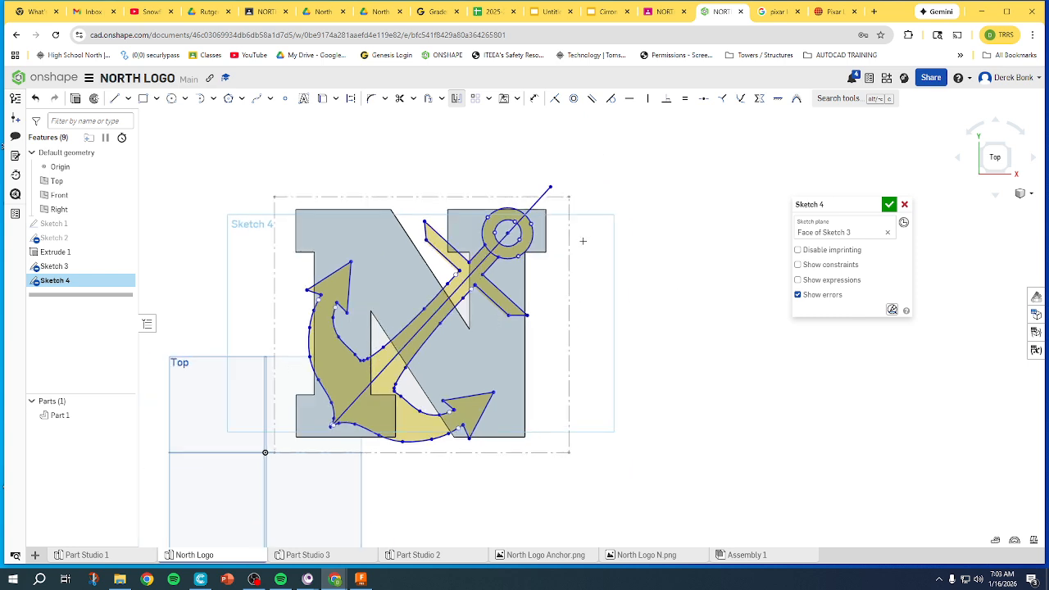
{"action": "left_click", "coordinate": [74, 99]}
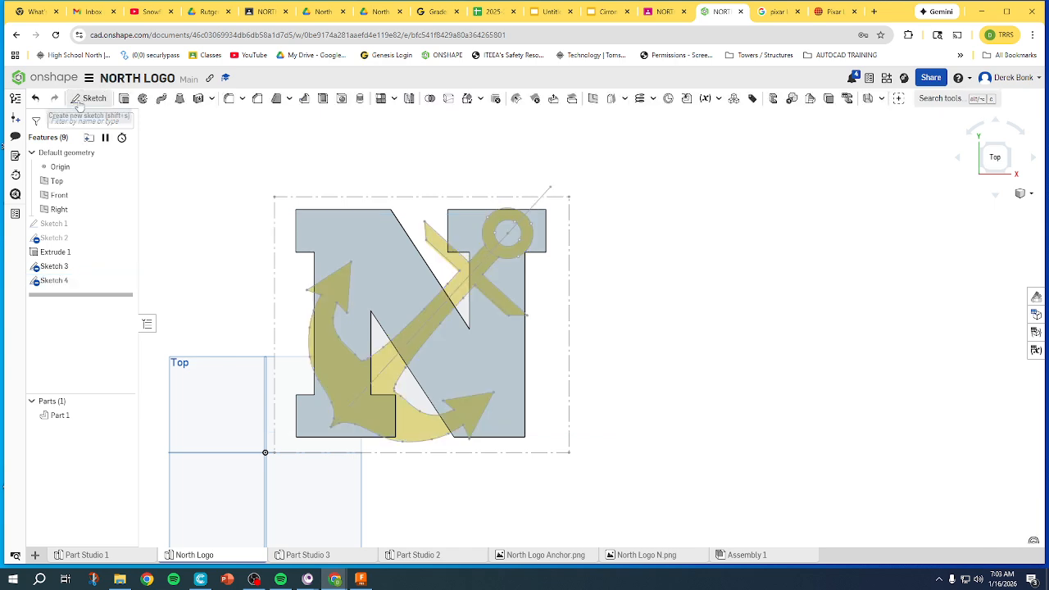
{"action": "right_click_drag", "start_coordinate": [393, 188], "coordinate": [380, 115]}
{"action": "left_click", "coordinate": [869, 295]}
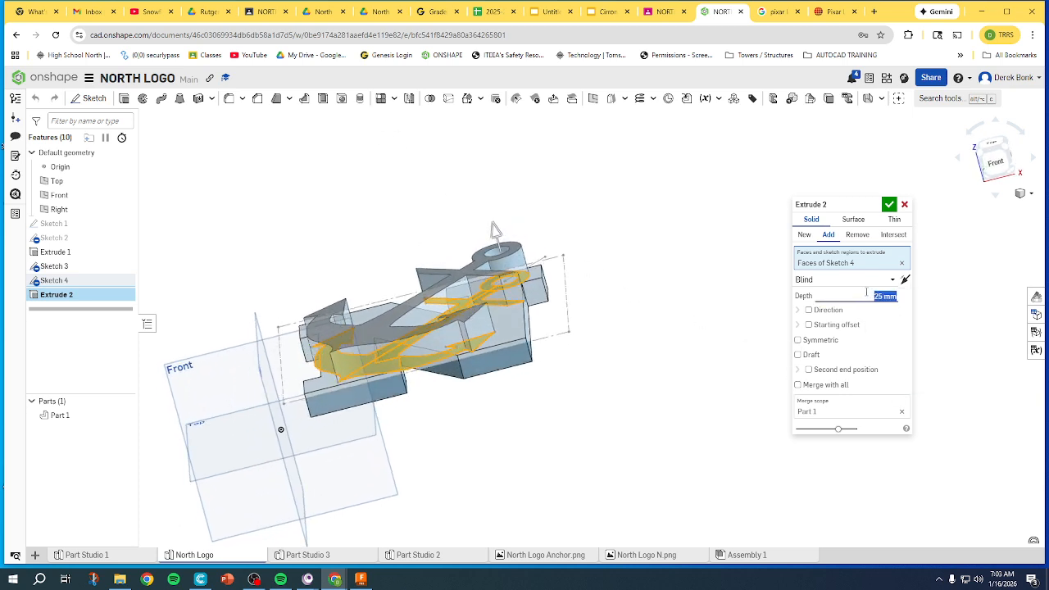
{"action": "type", "text": "4"}
{"action": "left_click", "coordinate": [672, 327]}
{"action": "key", "text": "shift+5"}
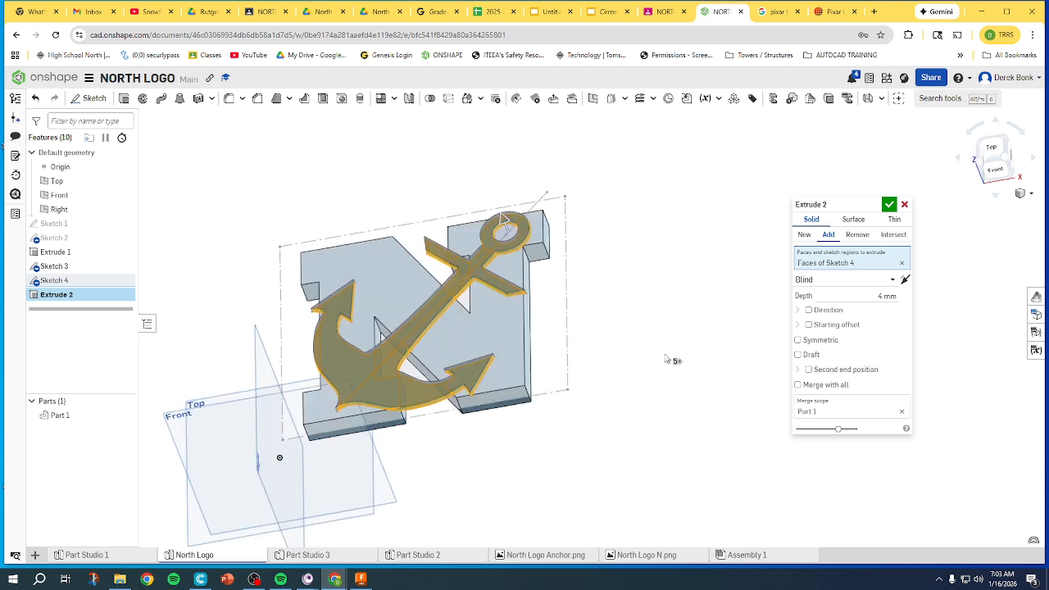
{"action": "left_click", "coordinate": [804, 234]}
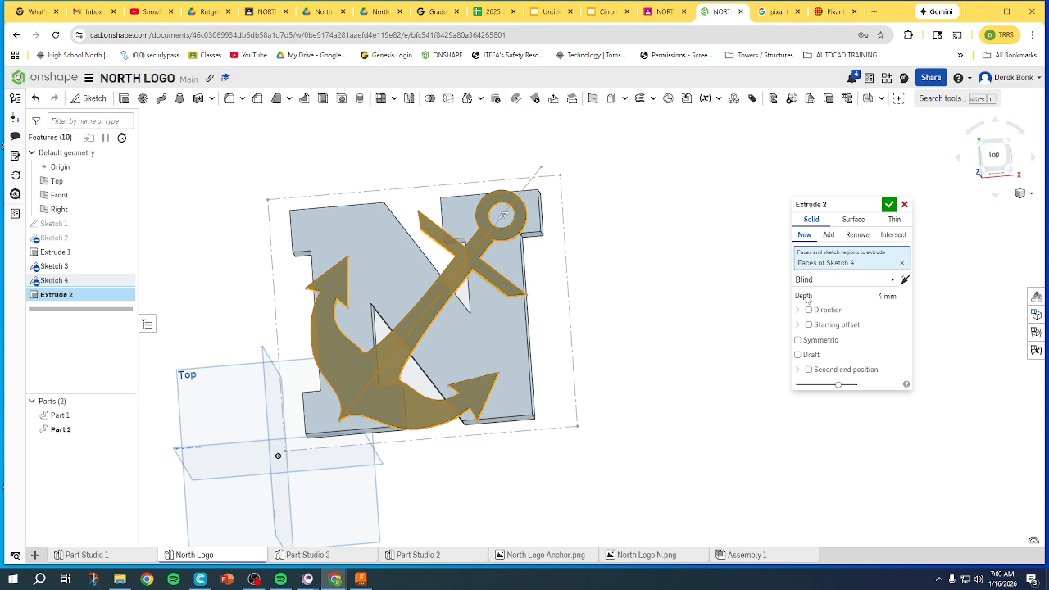
{"action": "left_click", "coordinate": [889, 204]}
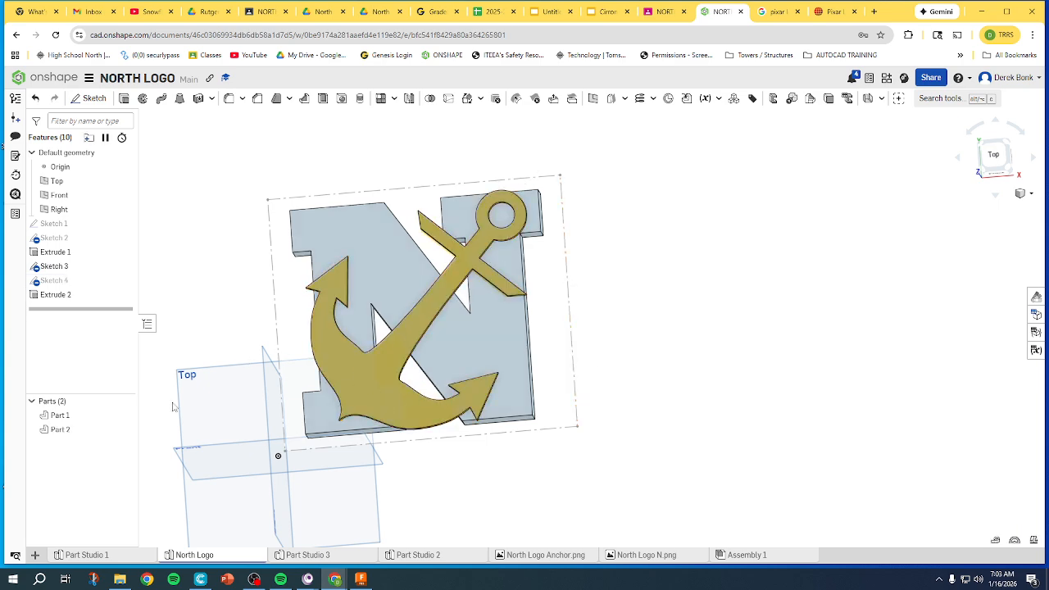
{"action": "right_click", "coordinate": [54, 416]}
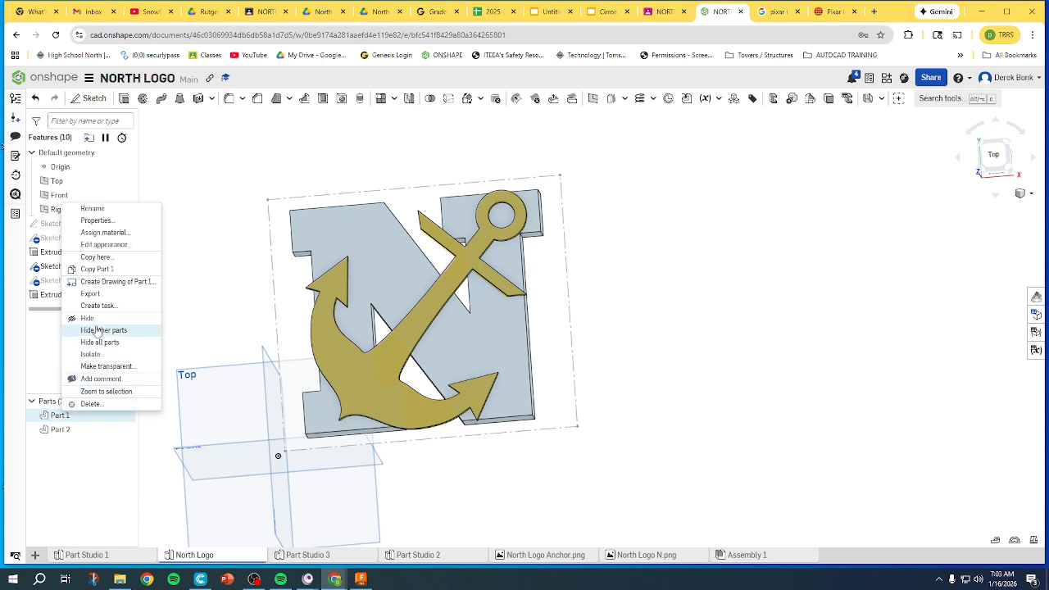
{"action": "left_click", "coordinate": [119, 233]}
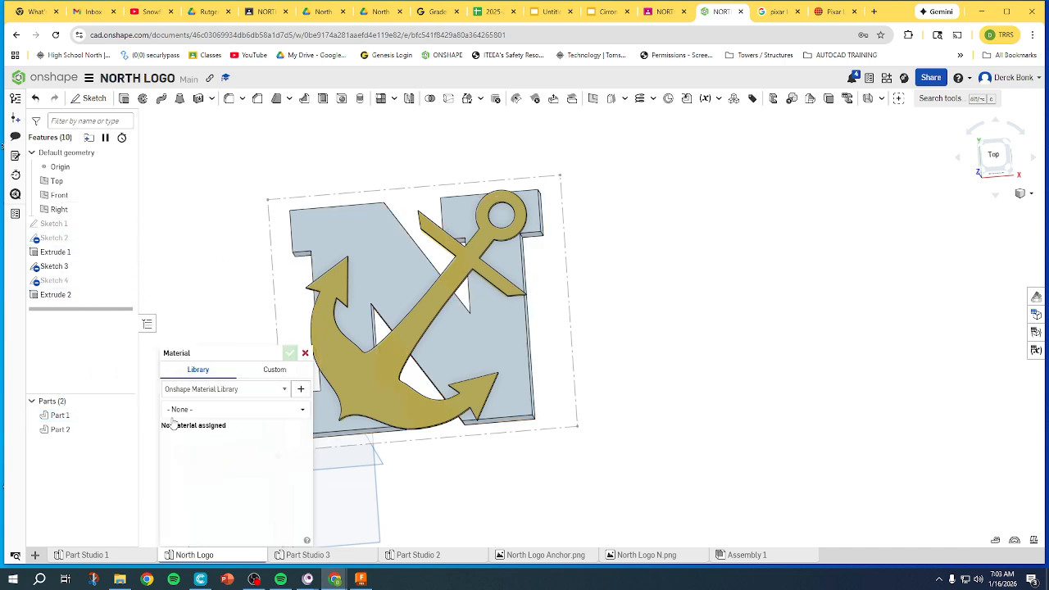
{"action": "left_click", "coordinate": [305, 352]}
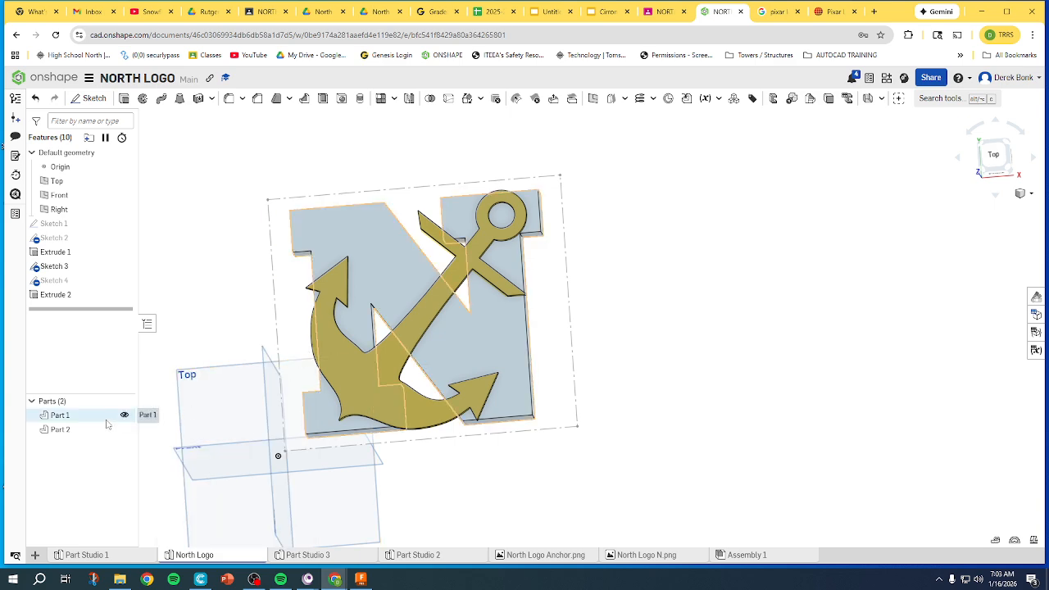
Change the N part's appearance to the medium blue palette color 3B61B4.
{"action": "right_click", "coordinate": [119, 415]}
{"action": "left_click", "coordinate": [154, 250]}
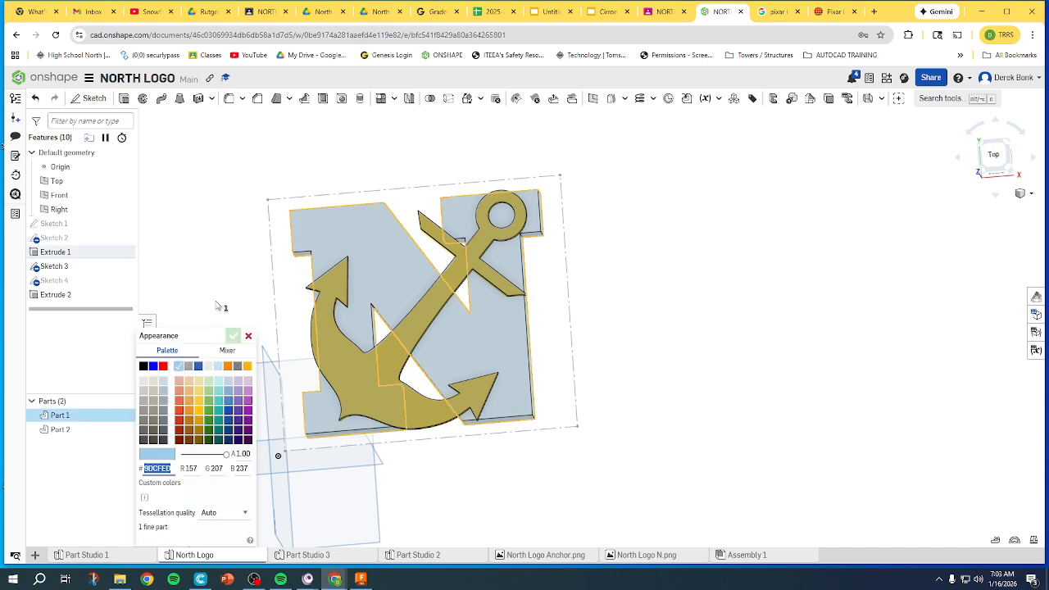
{"action": "left_click", "coordinate": [197, 366]}
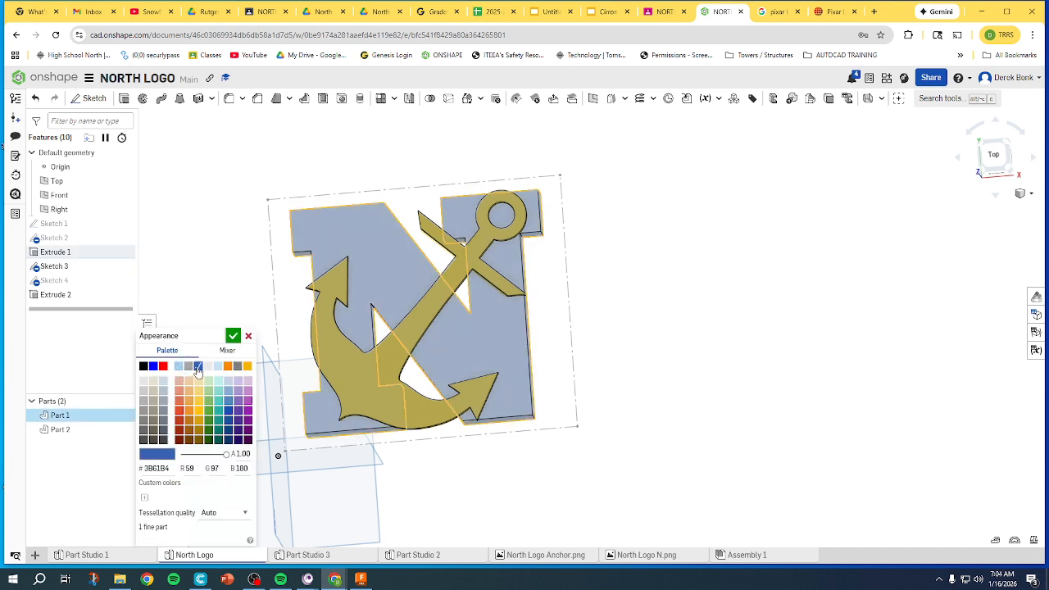
{"action": "left_click", "coordinate": [232, 338]}
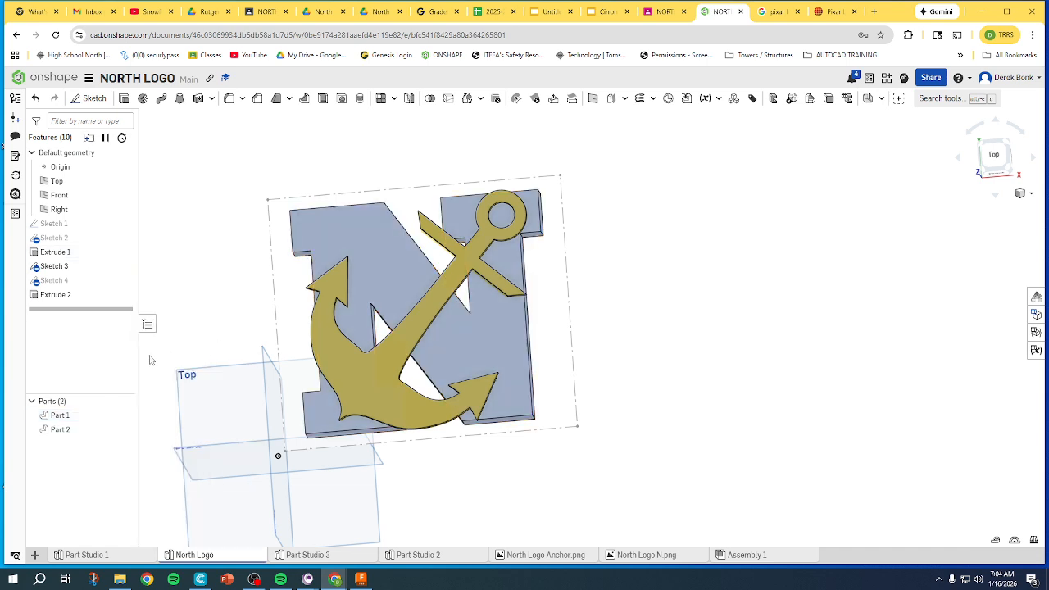
Change the anchor part's appearance to a dark golden yellow from the color palette.
{"action": "right_click", "coordinate": [64, 430]}
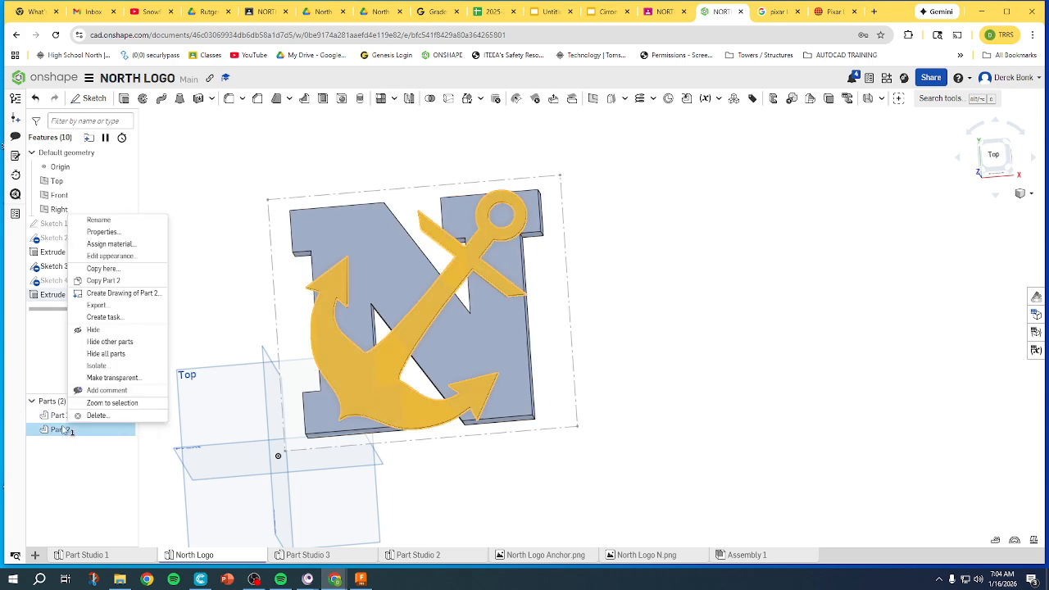
{"action": "left_click", "coordinate": [112, 257]}
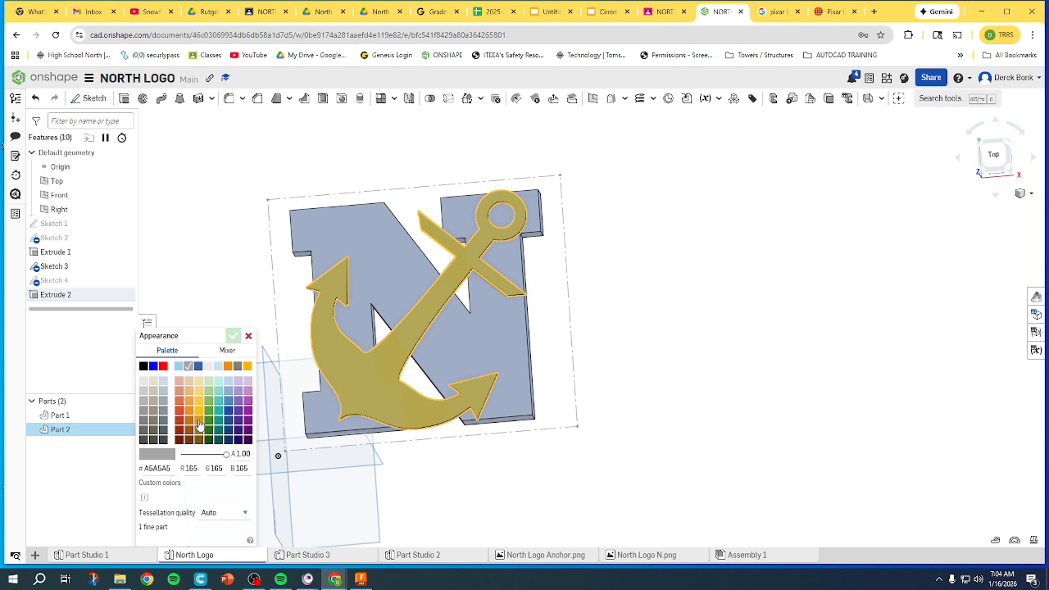
{"action": "left_click", "coordinate": [234, 337]}
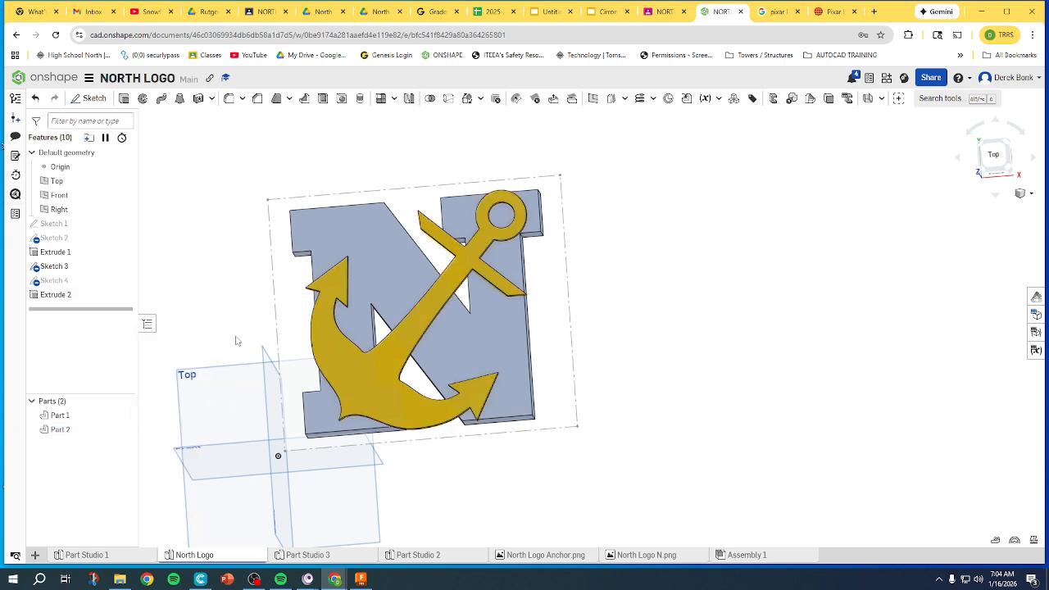
Change the N part's appearance to the dark navy blue palette color 10447D.
{"action": "left_click", "coordinate": [82, 417]}
{"action": "right_click", "coordinate": [85, 423]}
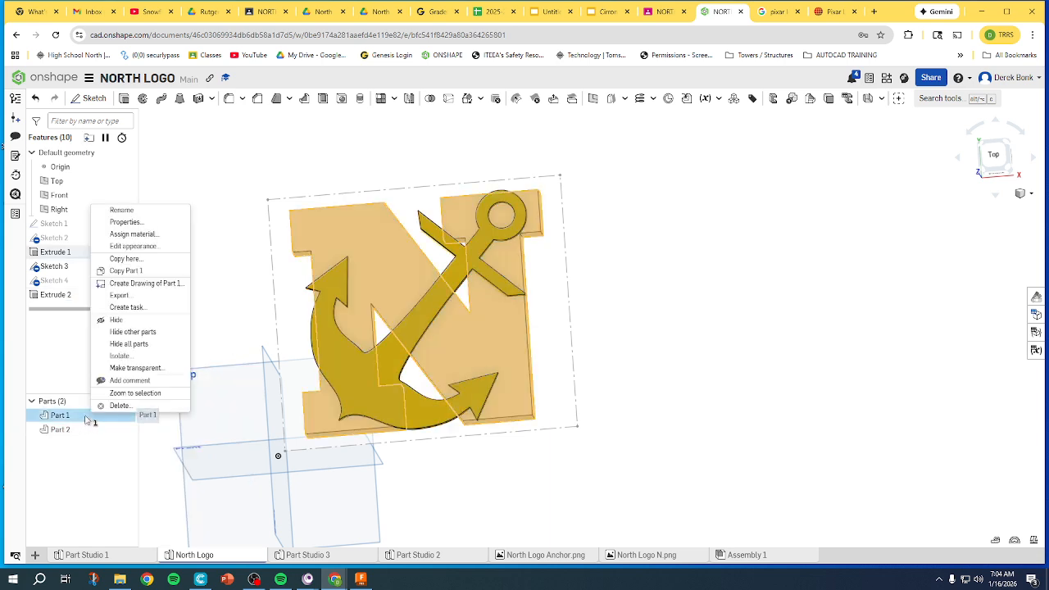
{"action": "left_click", "coordinate": [132, 248]}
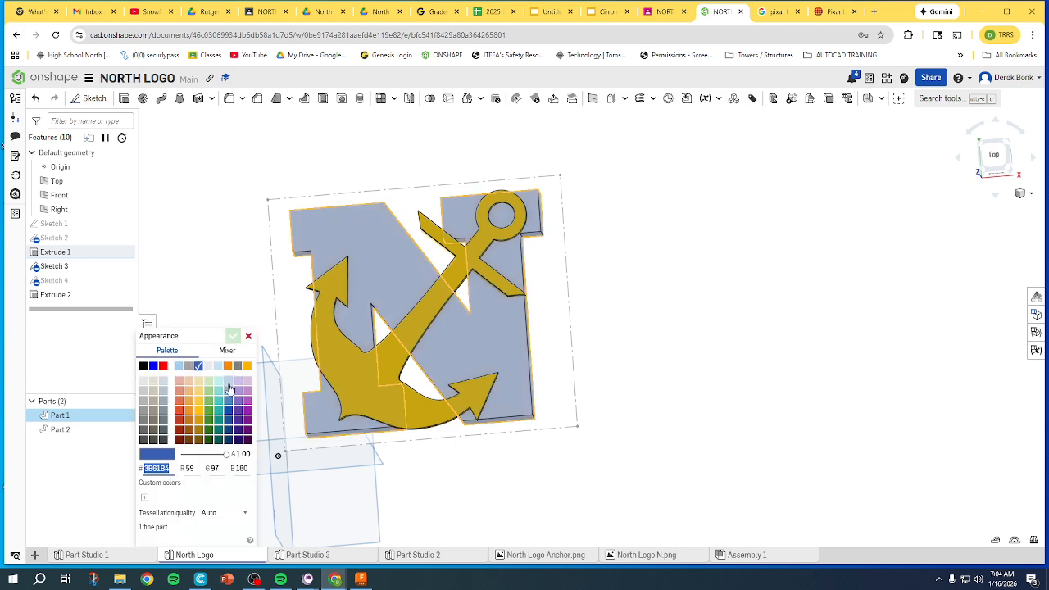
{"action": "left_click", "coordinate": [229, 431]}
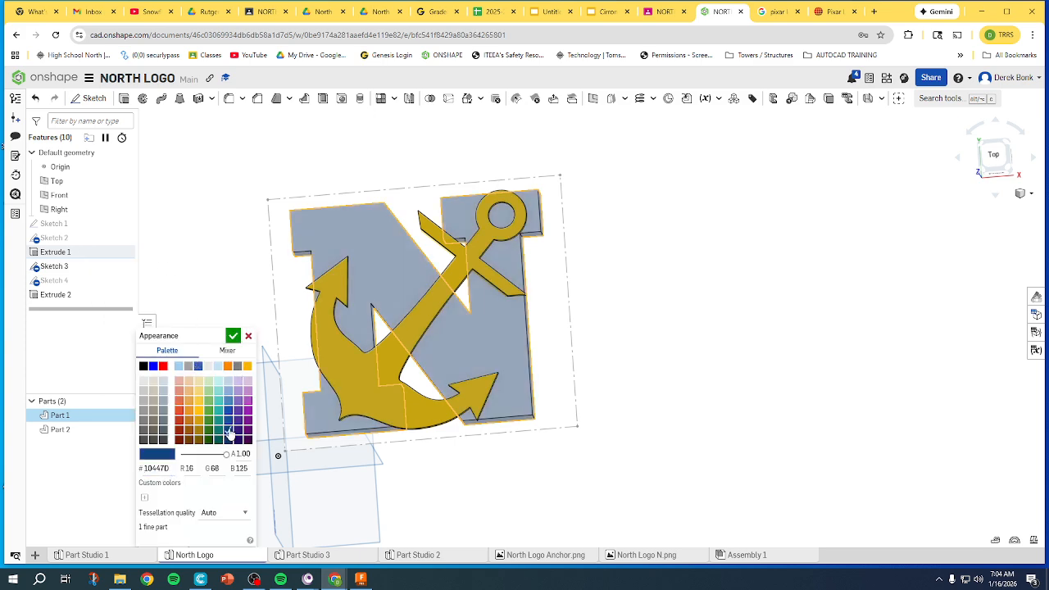
{"action": "left_click", "coordinate": [233, 336]}
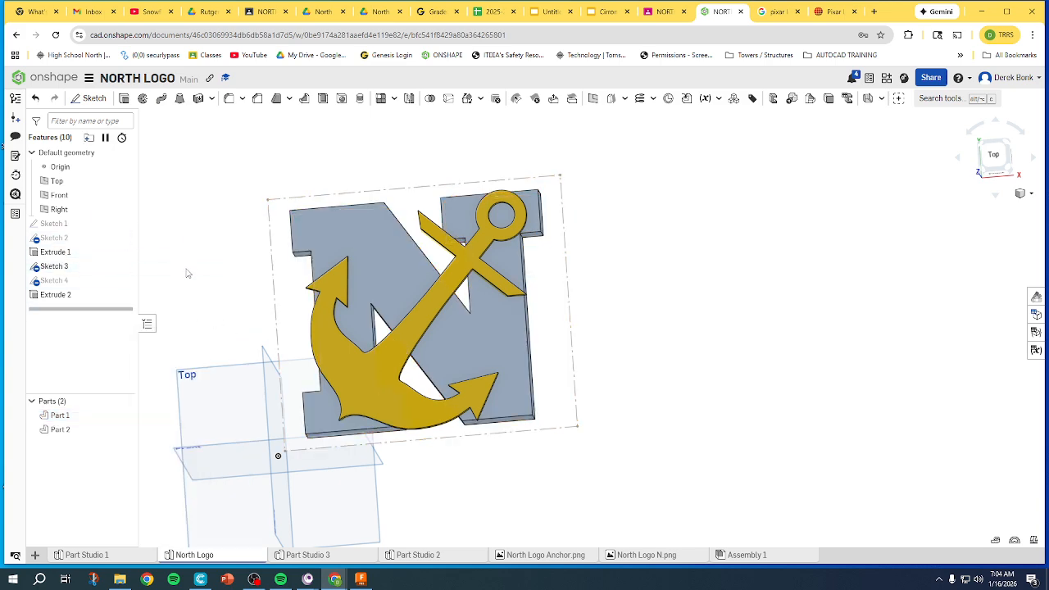
Hide Sketch 3 with its anchor reference image, and hide the Right, Front and Top planes.
{"action": "mouse_move", "coordinate": [188, 269]}
{"action": "right_mouse_down"}
{"action": "mouse_move", "coordinate": [171, 243]}
{"action": "mouse_move", "coordinate": [171, 208]}
{"action": "mouse_move", "coordinate": [151, 210]}
{"action": "mouse_move", "coordinate": [157, 250]}
{"action": "right_mouse_up"}
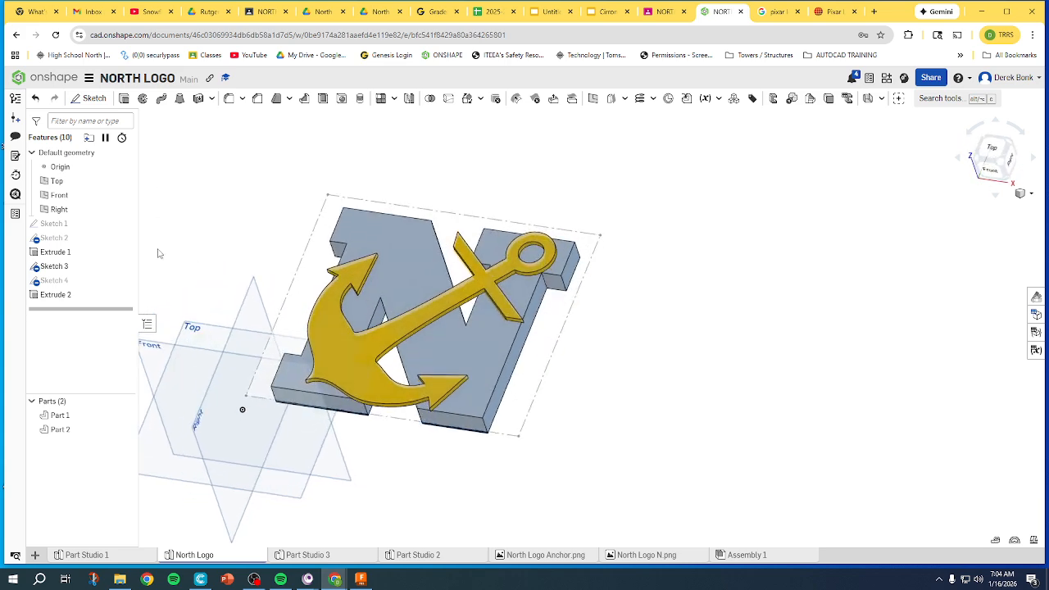
{"action": "left_click", "coordinate": [124, 267]}
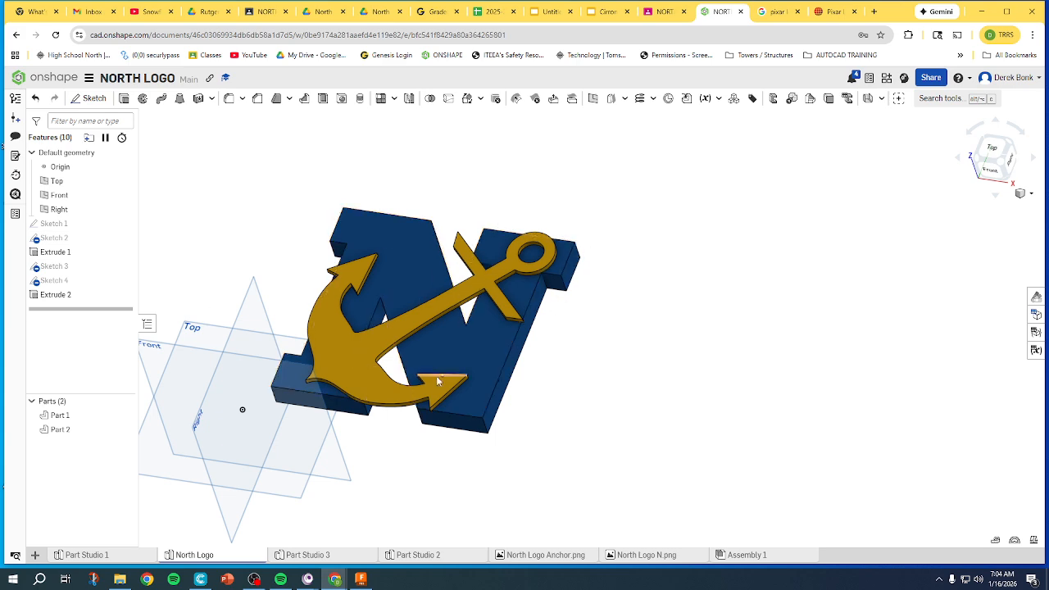
{"action": "right_click_drag", "start_coordinate": [232, 309], "coordinate": [244, 345]}
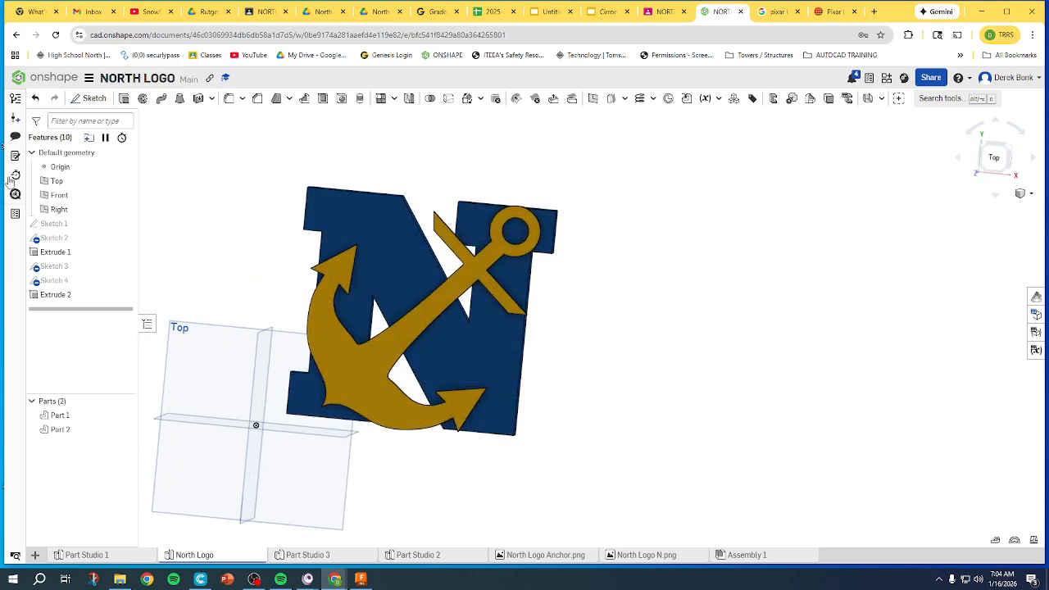
{"action": "left_click", "coordinate": [124, 210]}
{"action": "left_click", "coordinate": [125, 195]}
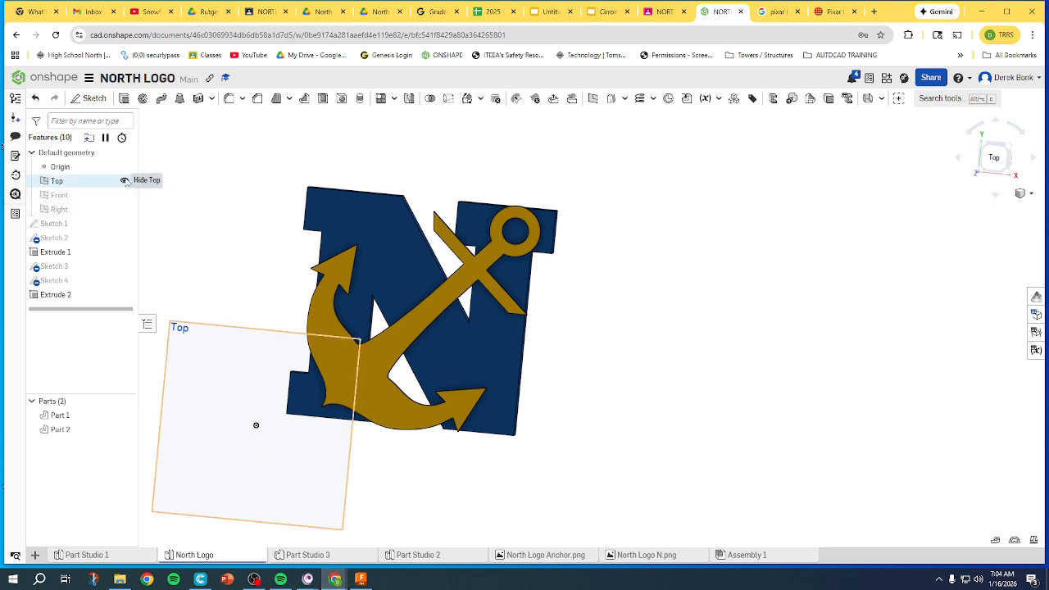
{"action": "left_click", "coordinate": [124, 181]}
{"action": "scroll", "coordinate": [168, 242], "scroll_direction": "up", "scroll_amount": 3}
{"action": "right_click_drag", "start_coordinate": [231, 291], "coordinate": [227, 269]}
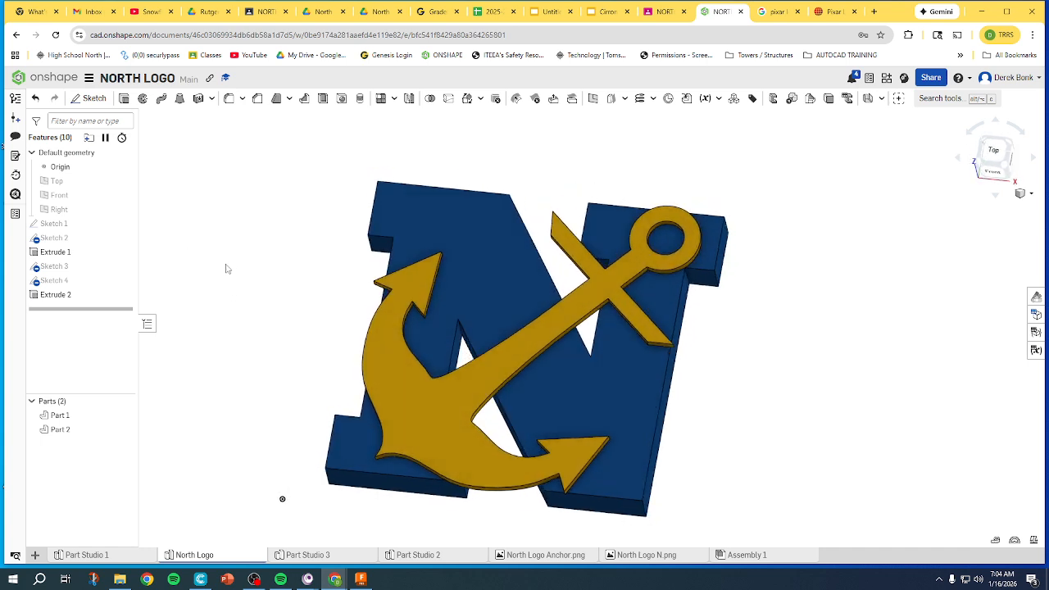
{"action": "middle_click_drag", "start_coordinate": [227, 269], "coordinate": [232, 246]}
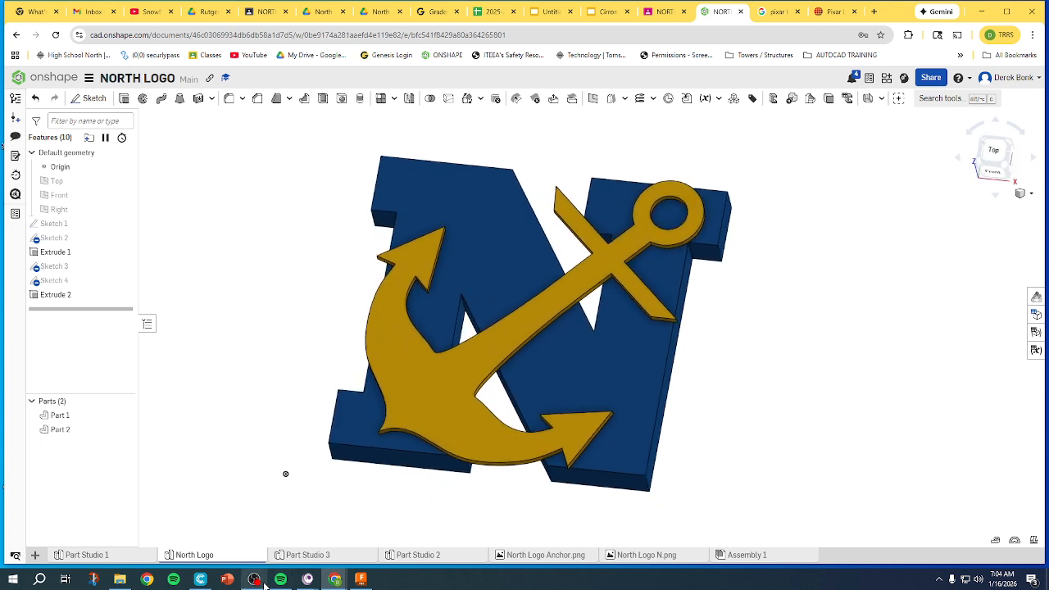